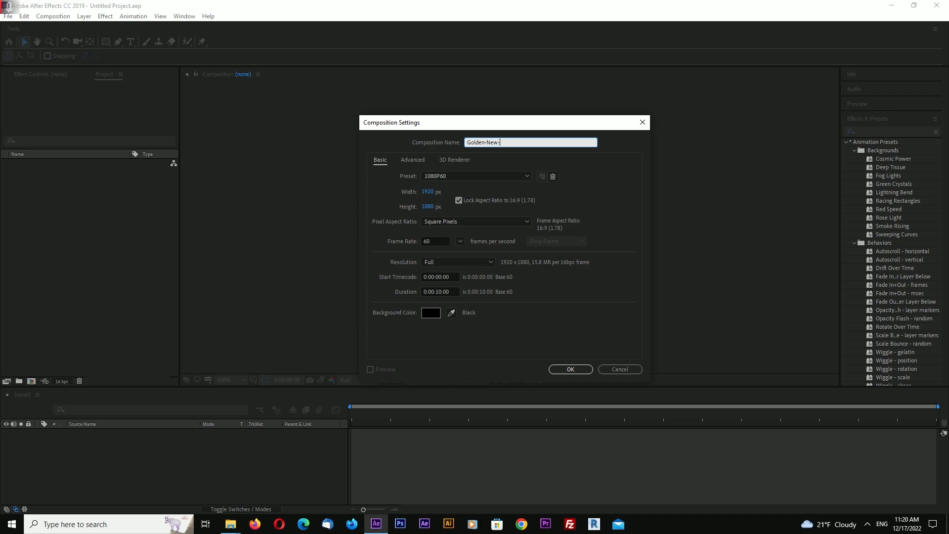
Step: Name the new composition Golden-New-Year-Numbers, create it, and collapse the Animation Presets category
text(r-Numbers)
click(568, 369)
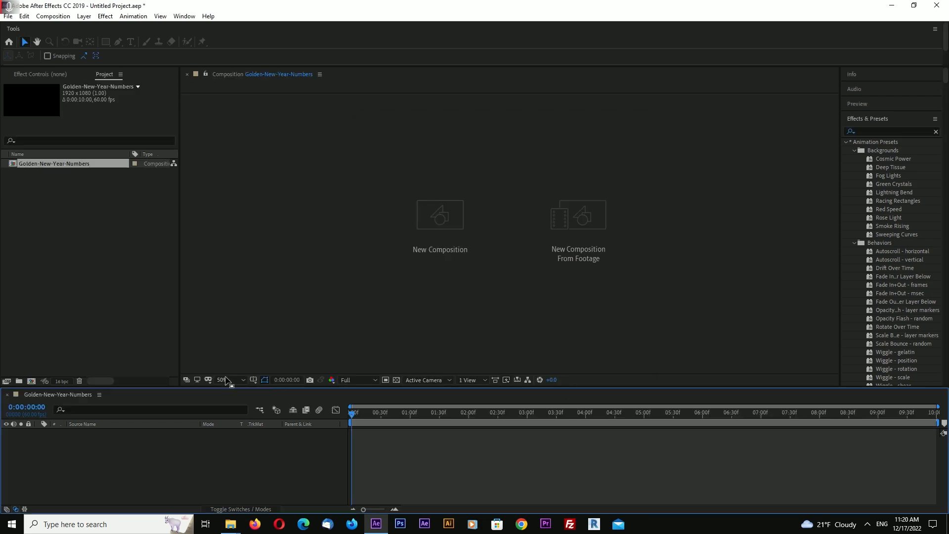
drag(339, 388, 340, 402)
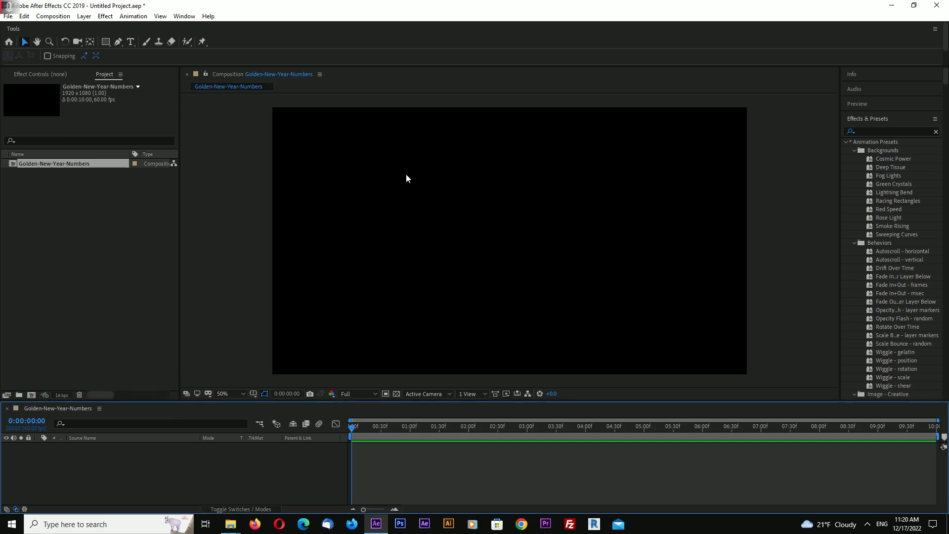
click(845, 142)
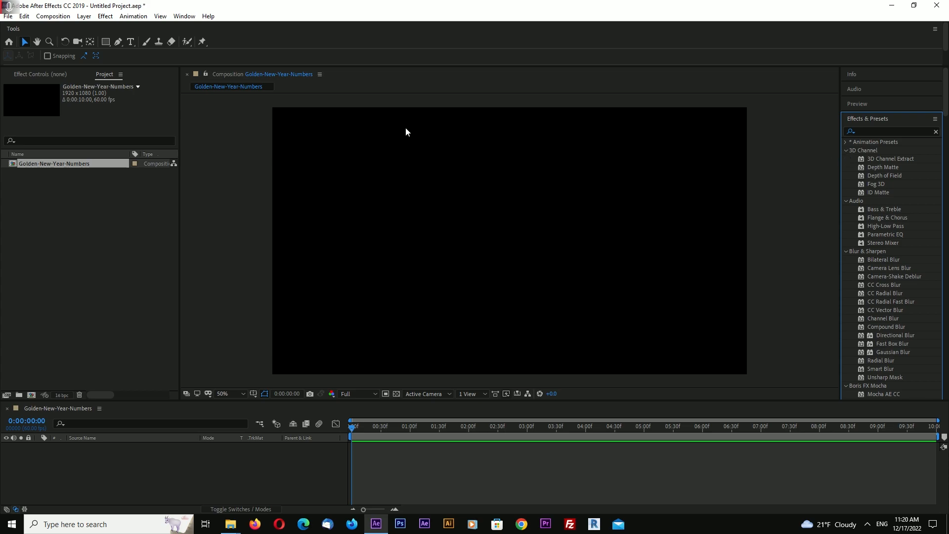
Step: Add a text layer reading 2023 in the composition and turn on the transparency grid
key(ctrl+t)
click(408, 244)
text(2023)
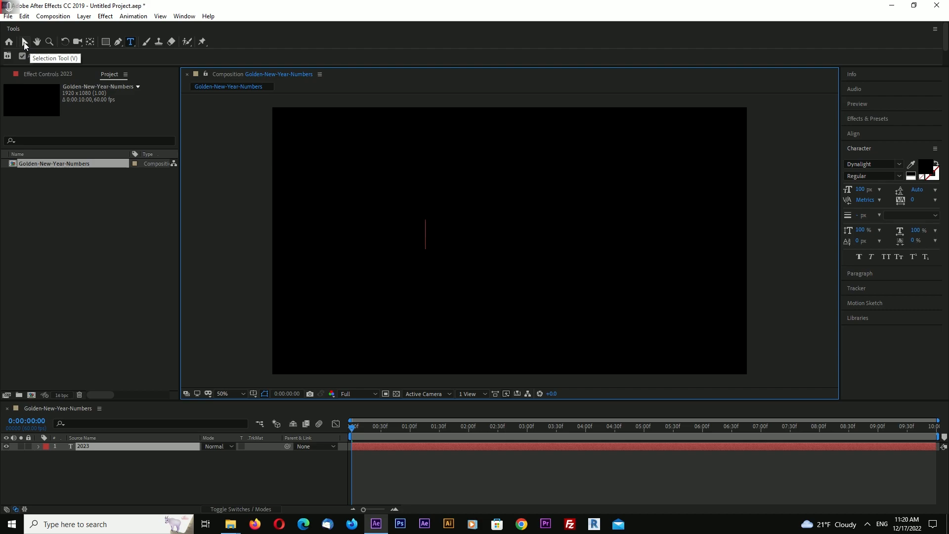
click(24, 44)
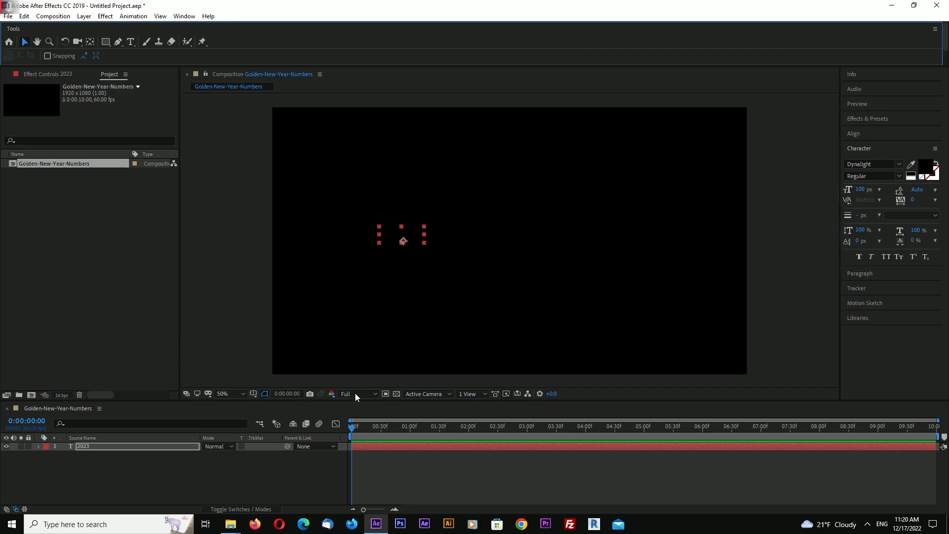
click(396, 393)
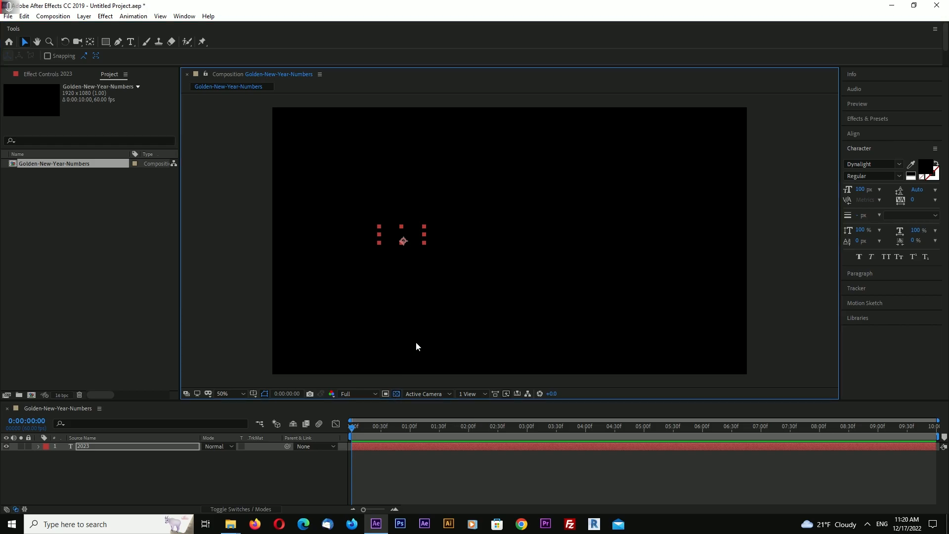
Step: Enlarge the 2023 text to about half the frame width and move it near the middle of the frame
drag(424, 244, 512, 307)
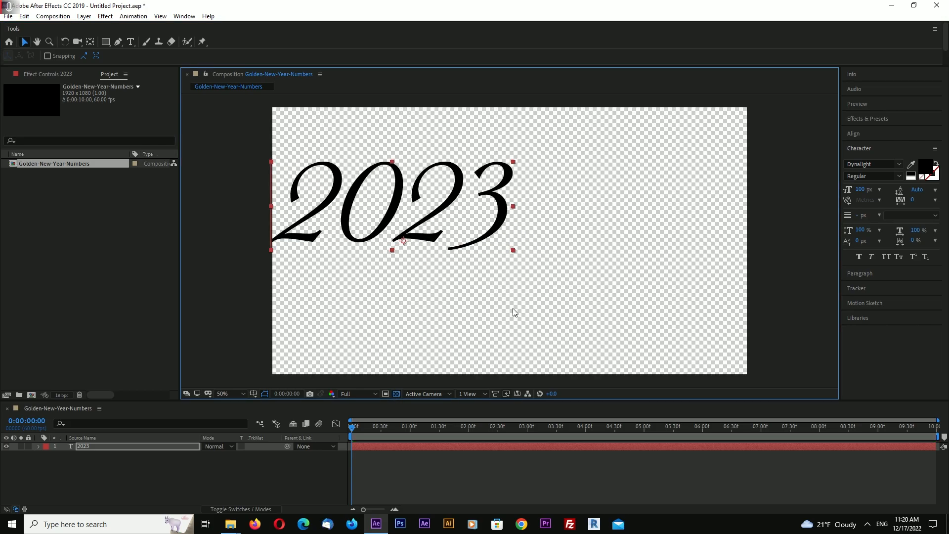
drag(505, 218, 605, 259)
click(612, 279)
click(614, 277)
click(612, 277)
click(604, 259)
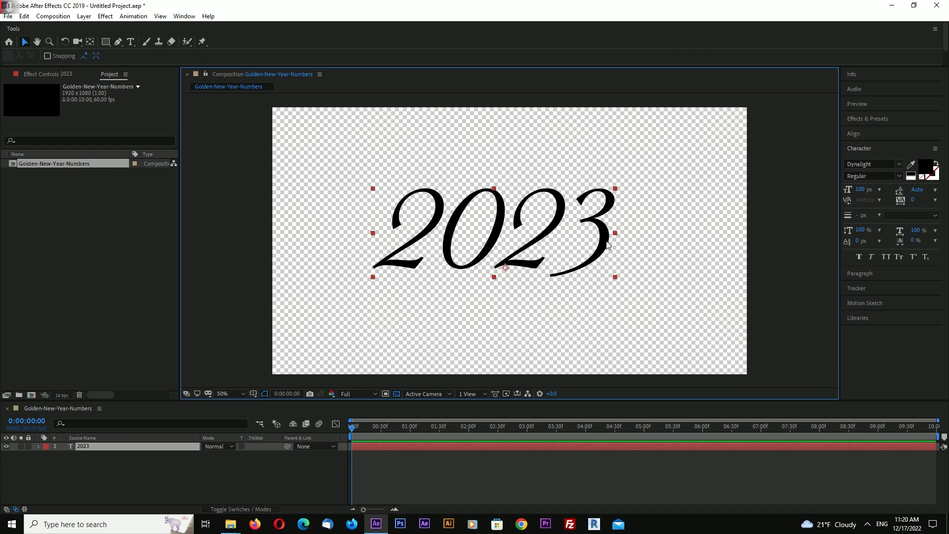
Step: Centre the 2023 text horizontally and vertically in the composition, shrinking it slightly
click(854, 134)
click(867, 159)
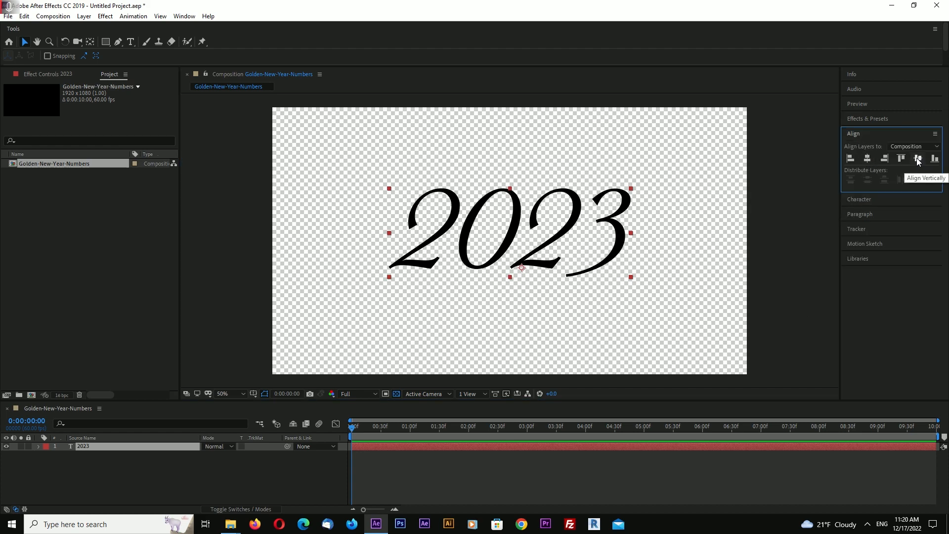
click(917, 159)
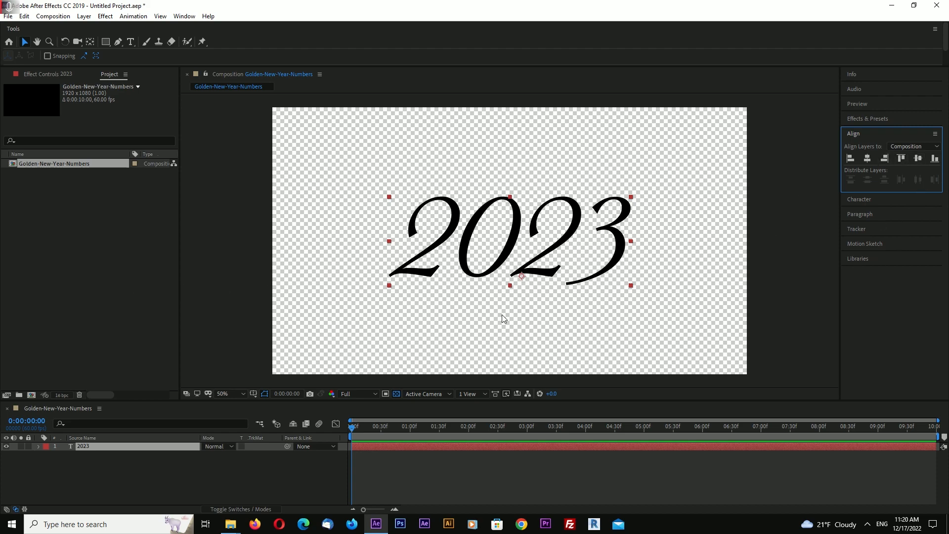
click(631, 287)
drag(630, 286, 625, 284)
click(866, 160)
click(916, 162)
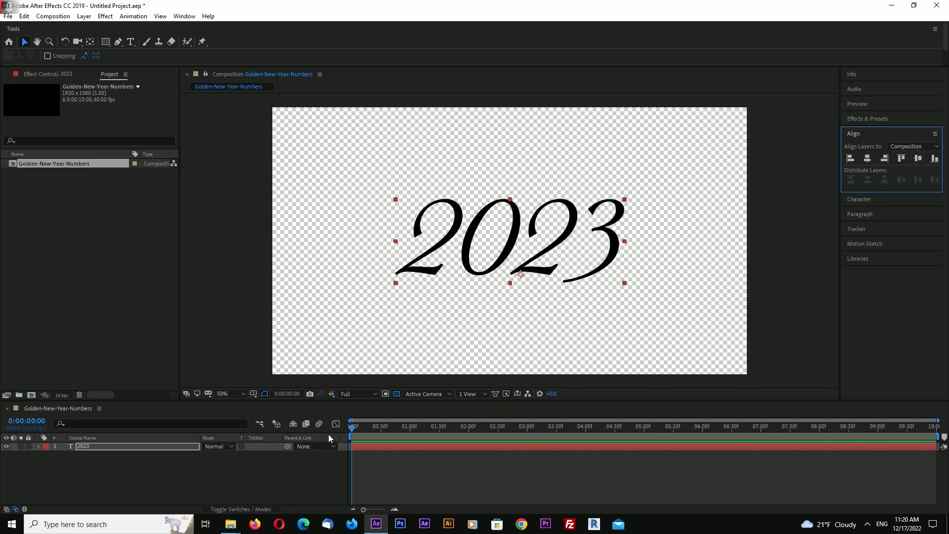
Step: Pre-compose the 2023 layer as Your Text Here, then return to the Golden-New-Year-Numbers composition
click(218, 476)
click(91, 446)
right_click(91, 445)
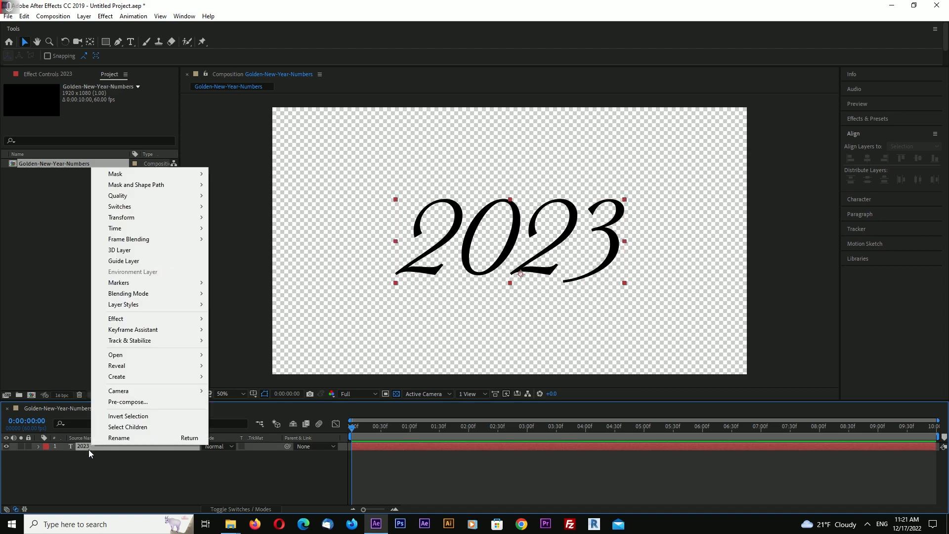
click(147, 402)
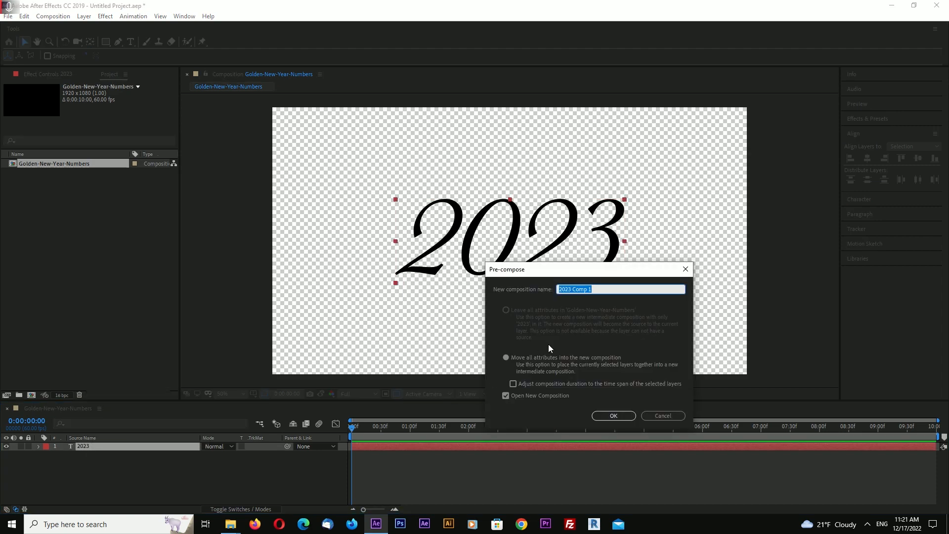
text(Your Text Here)
click(613, 416)
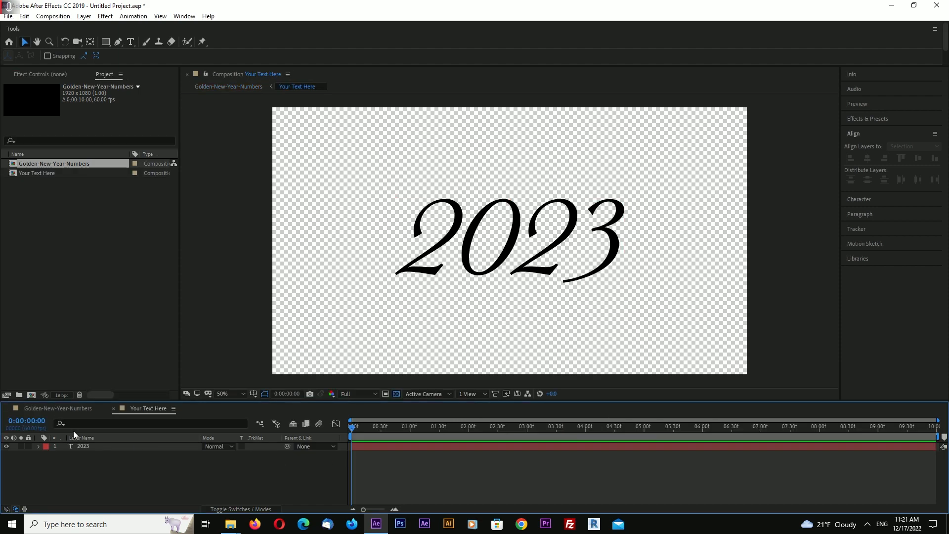
click(114, 409)
click(100, 470)
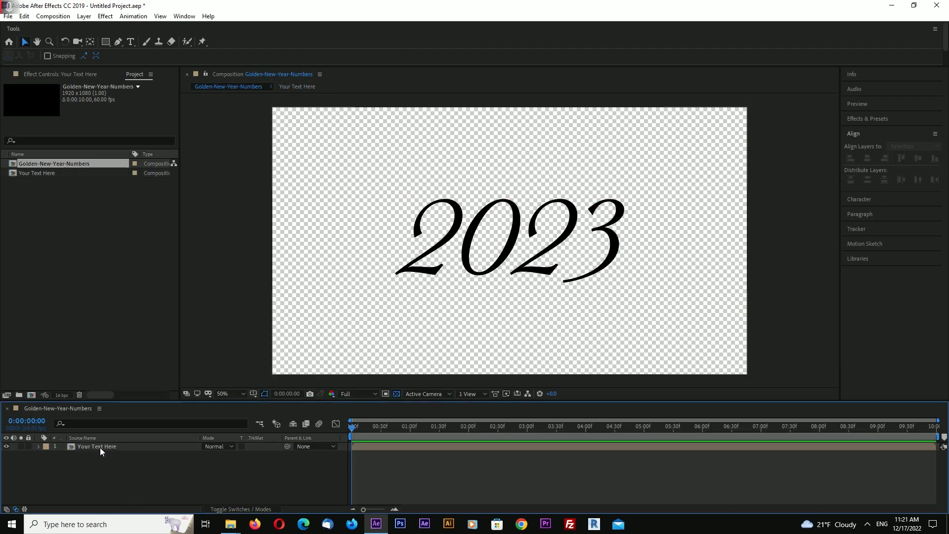
click(100, 446)
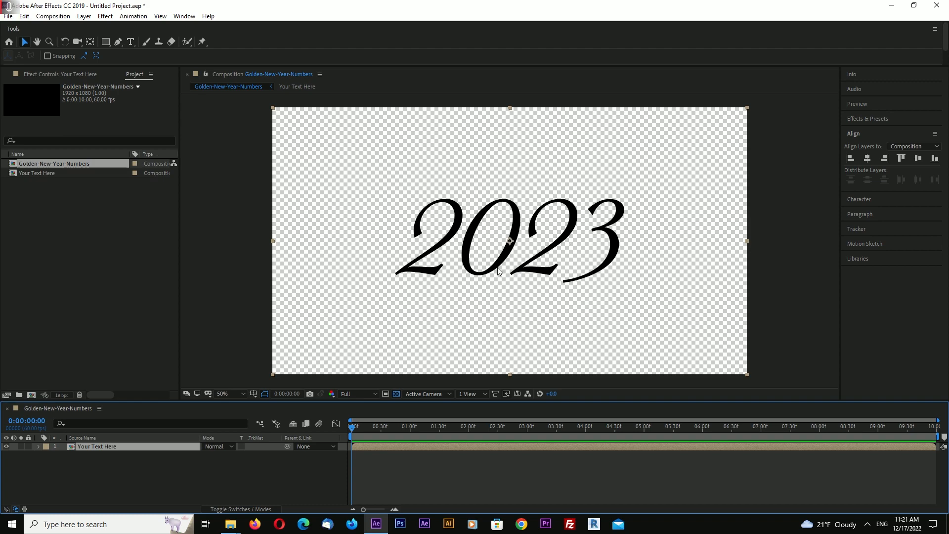
Step: Open the Your Text Here composition and draw a wide white rectangle just below the 2023 text
double_click(105, 447)
mouse_move(352, 429)
mouse_down()
mouse_move(472, 427)
mouse_move(352, 427)
mouse_up()
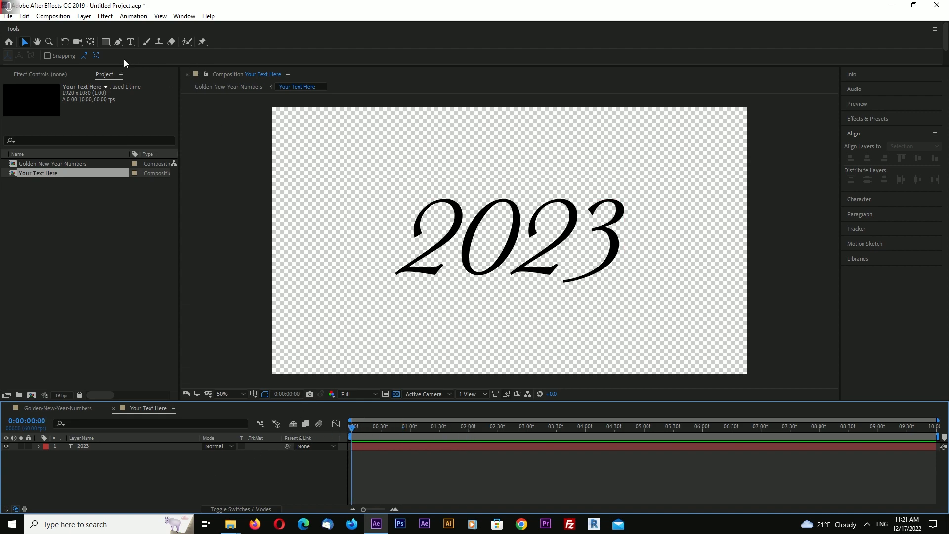
click(106, 42)
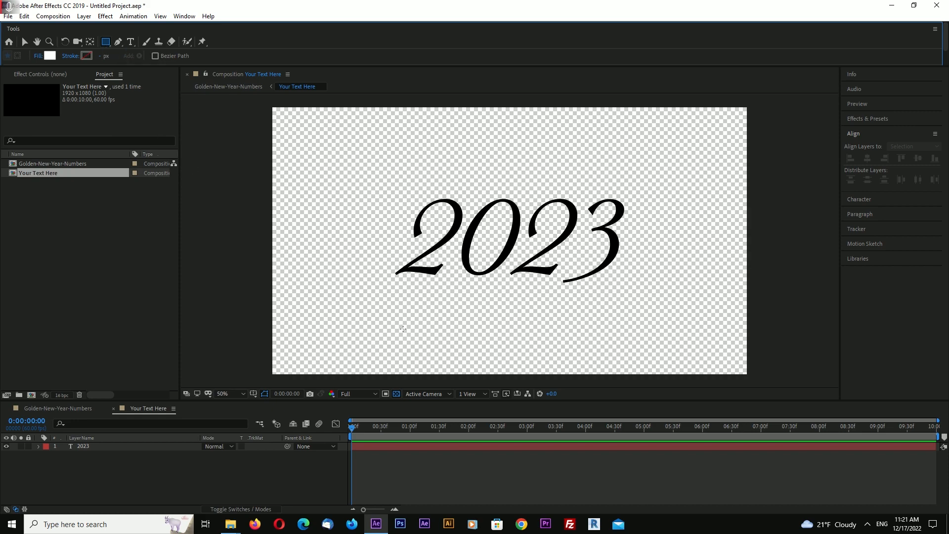
drag(305, 294, 715, 349)
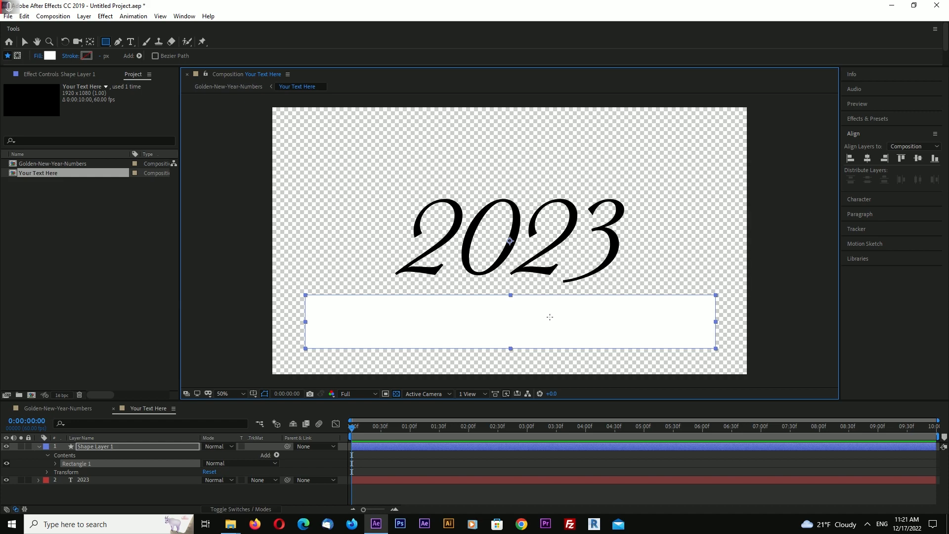
Step: Move the rectangle layer's anchor point to the middle of the rectangle's bottom edge
click(91, 43)
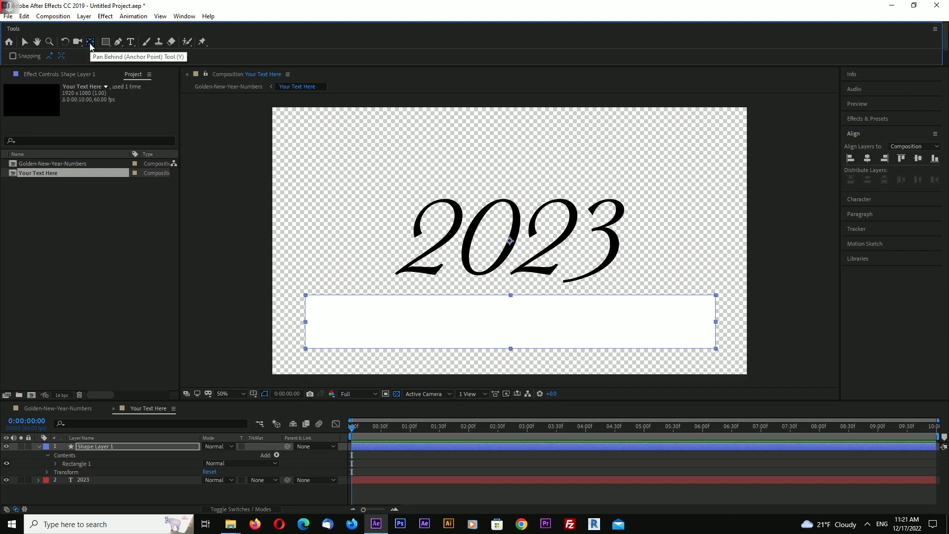
click(521, 275)
drag(526, 288, 510, 348)
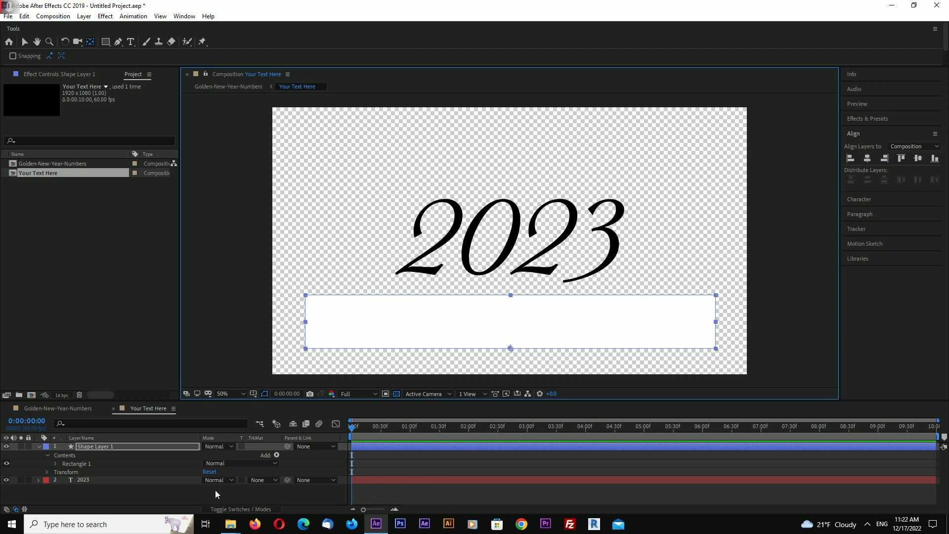
Step: Unlink the rectangle layer's Scale, keyframe it at 100% at 0:00:00:00, and set its height to 418% at 0:00:01:30
click(47, 472)
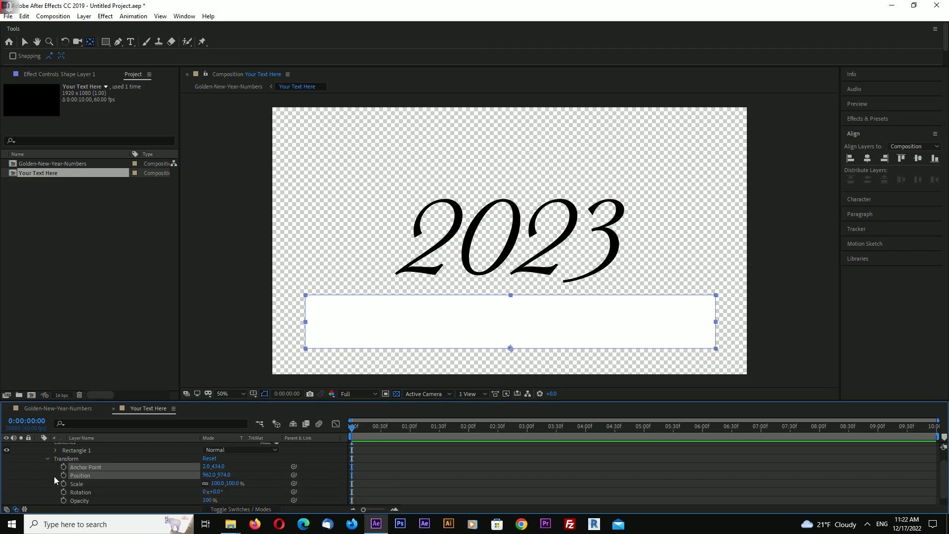
drag(221, 402, 230, 361)
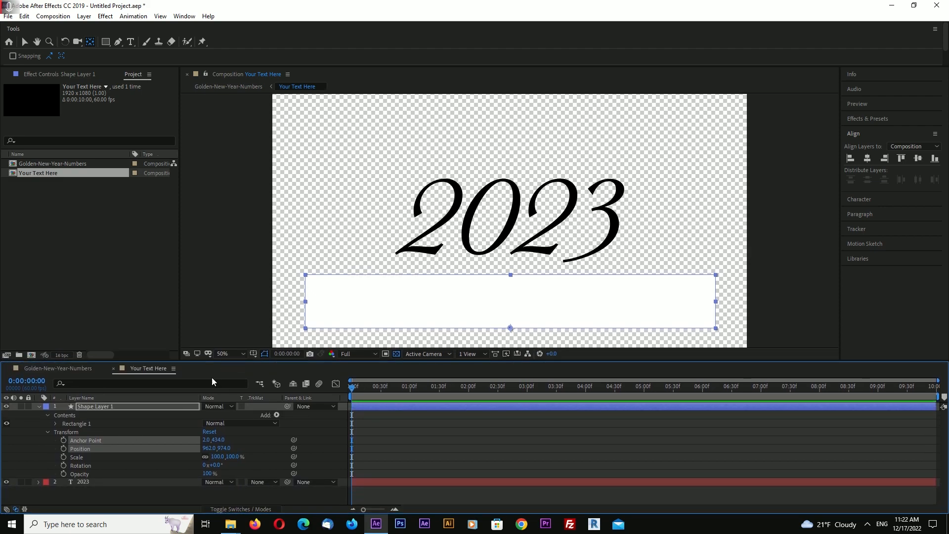
click(206, 459)
click(64, 457)
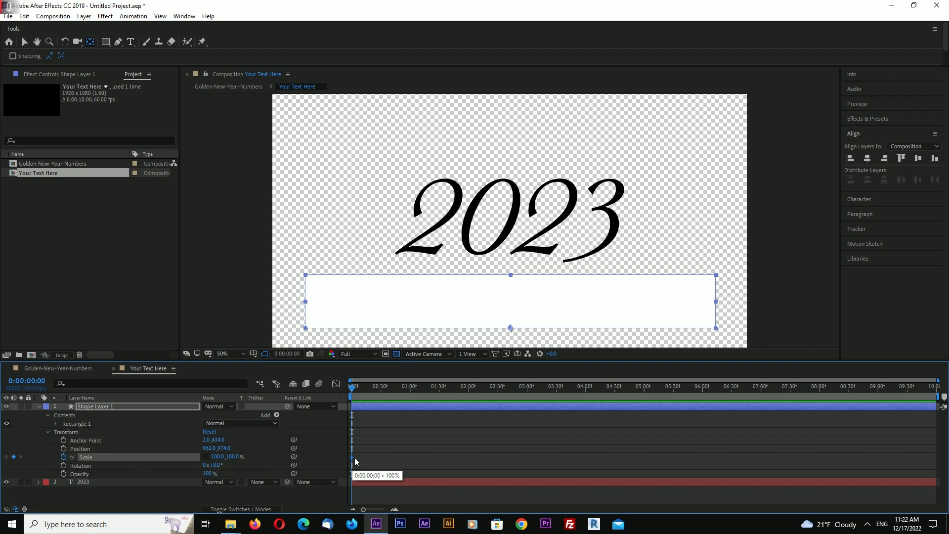
click(439, 389)
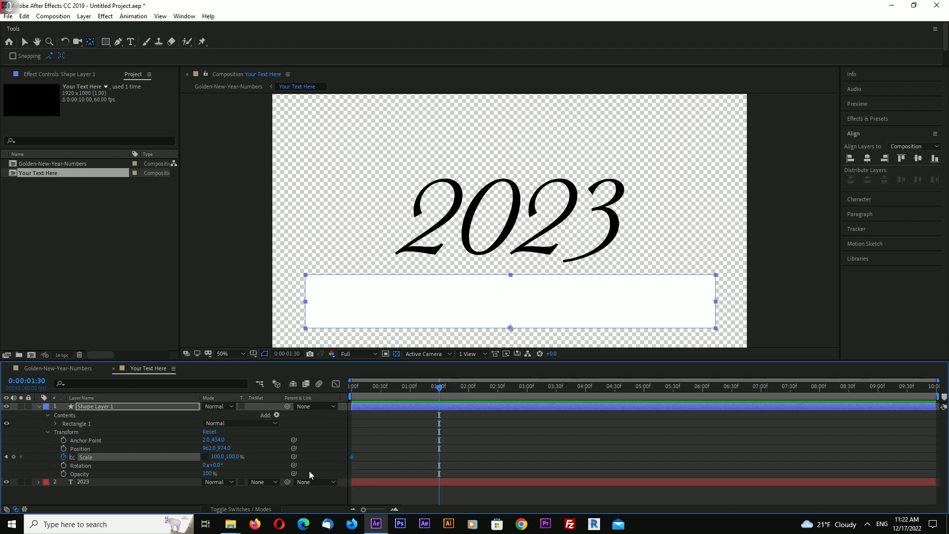
drag(233, 457, 389, 455)
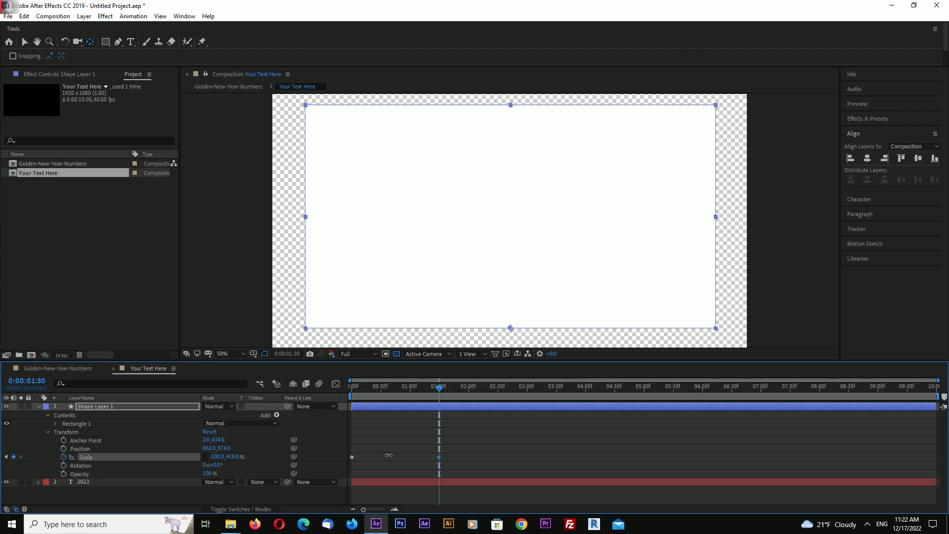
Step: Apply Easy Ease to both Scale keyframes of the shape layer and collapse its properties
drag(459, 451, 343, 461)
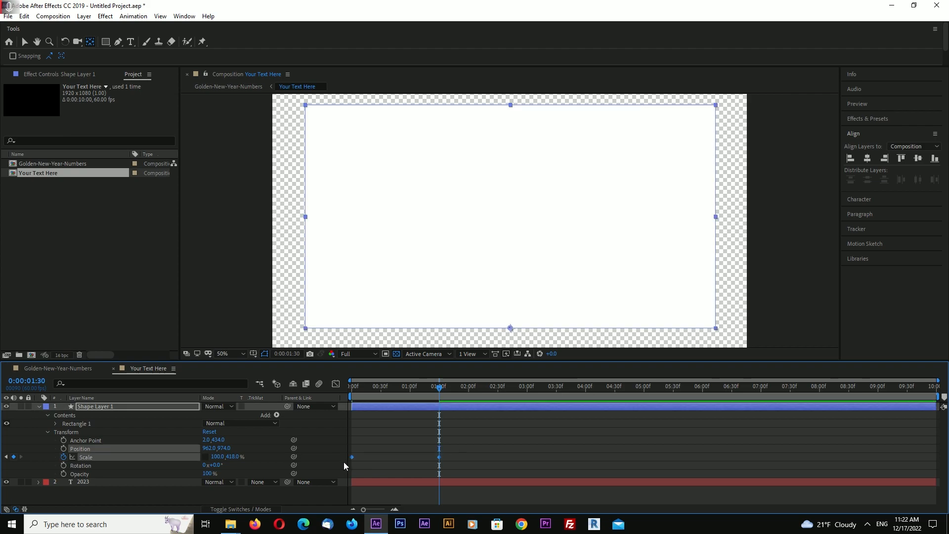
key(F9)
key(F10)
click(39, 407)
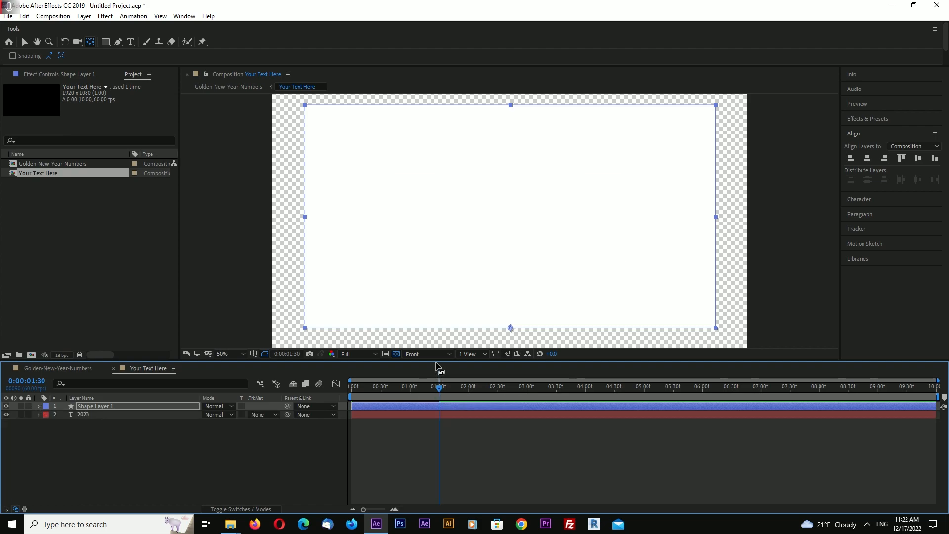
drag(434, 361, 434, 383)
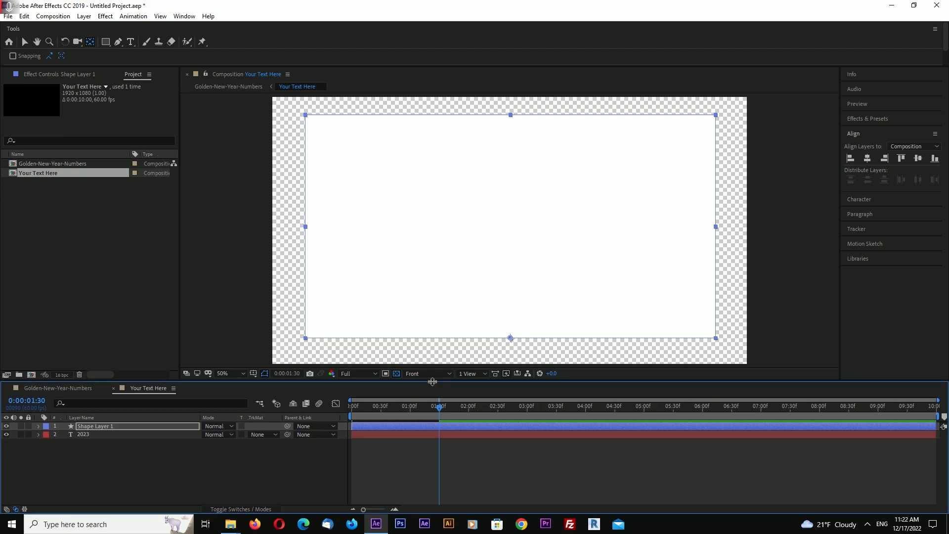
Step: Try to find the Turbulent Displace effect by searching the effects library for "turbulen"
click(880, 120)
click(883, 132)
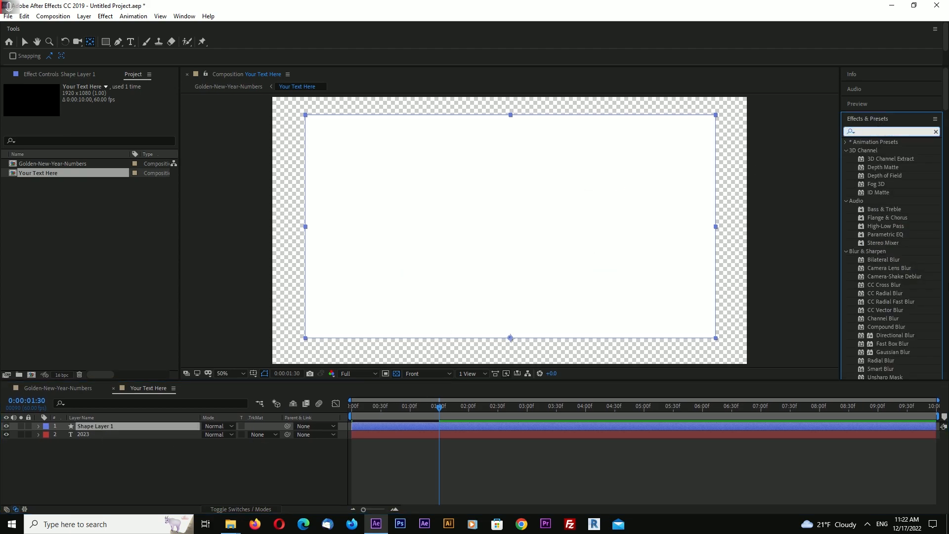
text(turbulen)
key(BackSpace)
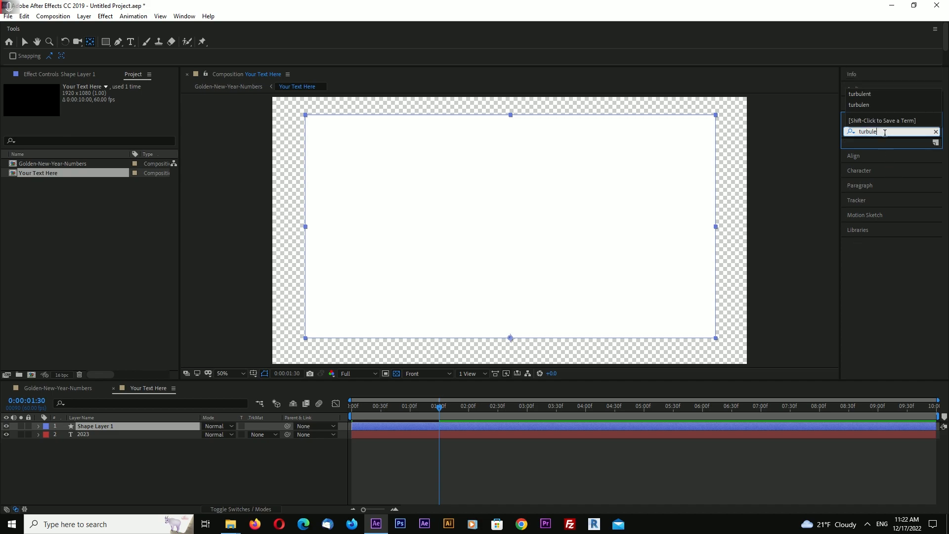
click(874, 151)
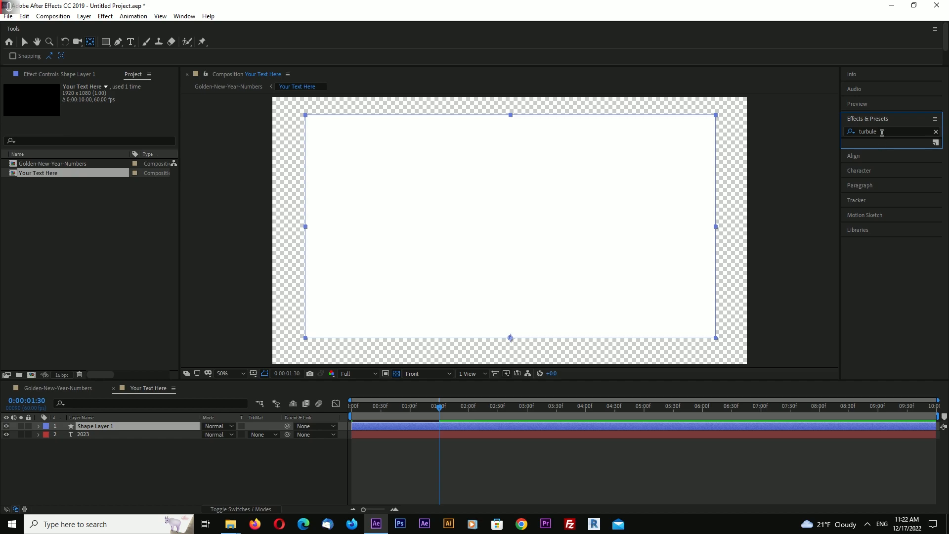
key(BackSpace)
key(BackSpace)
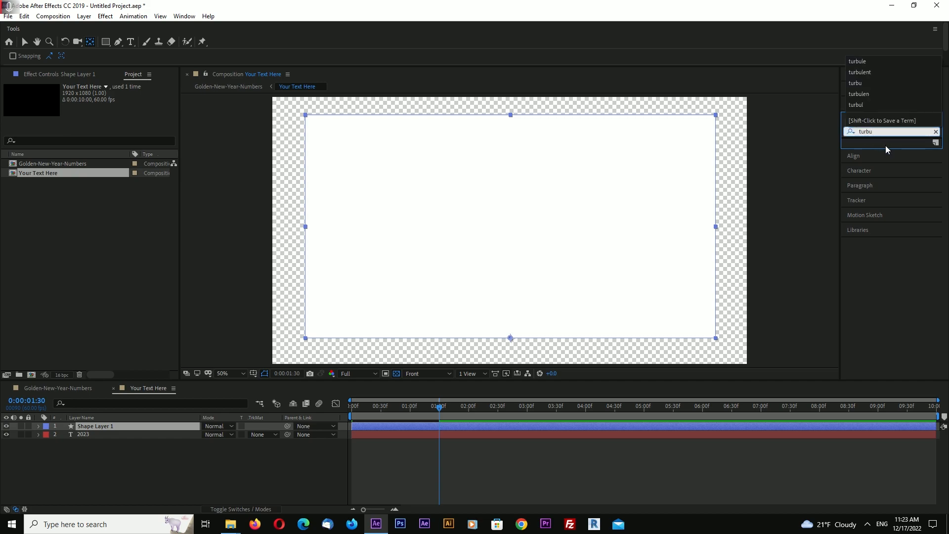
click(887, 146)
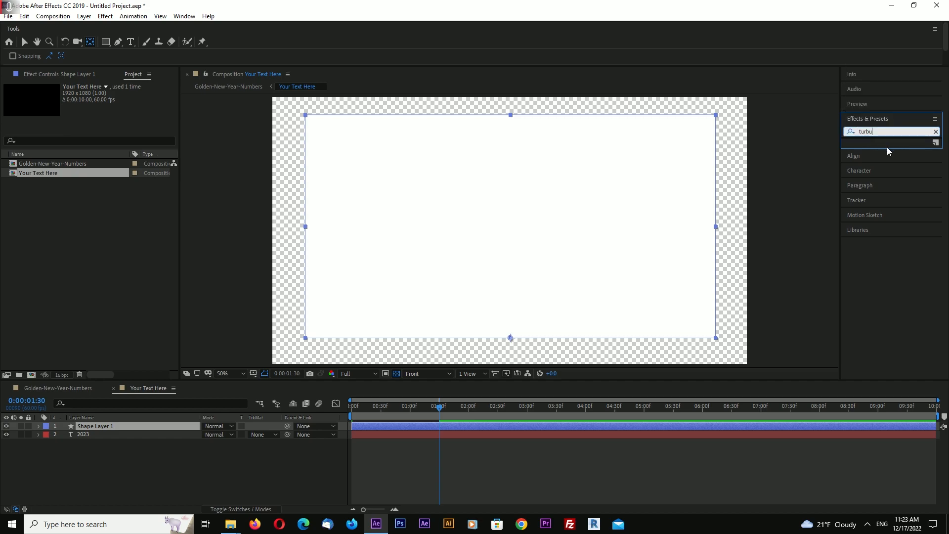
double_click(882, 119)
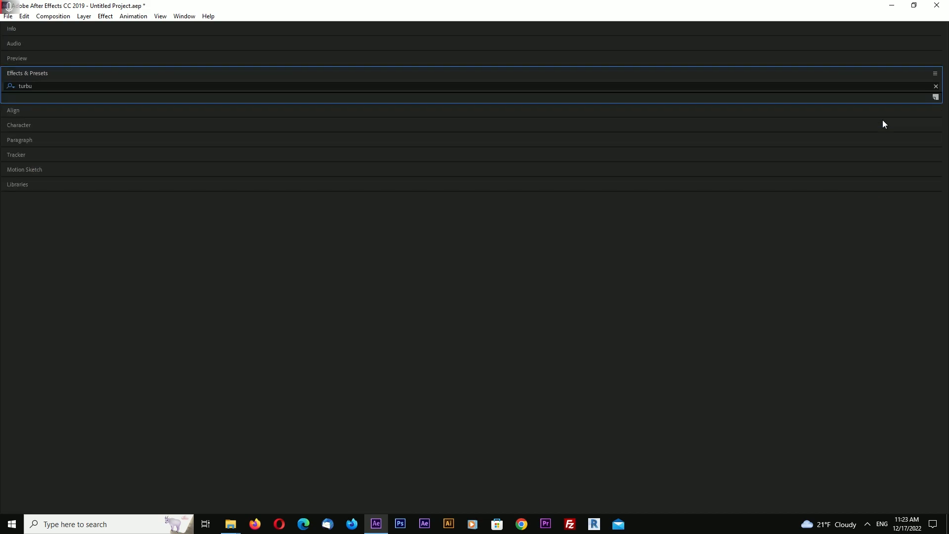
double_click(36, 74)
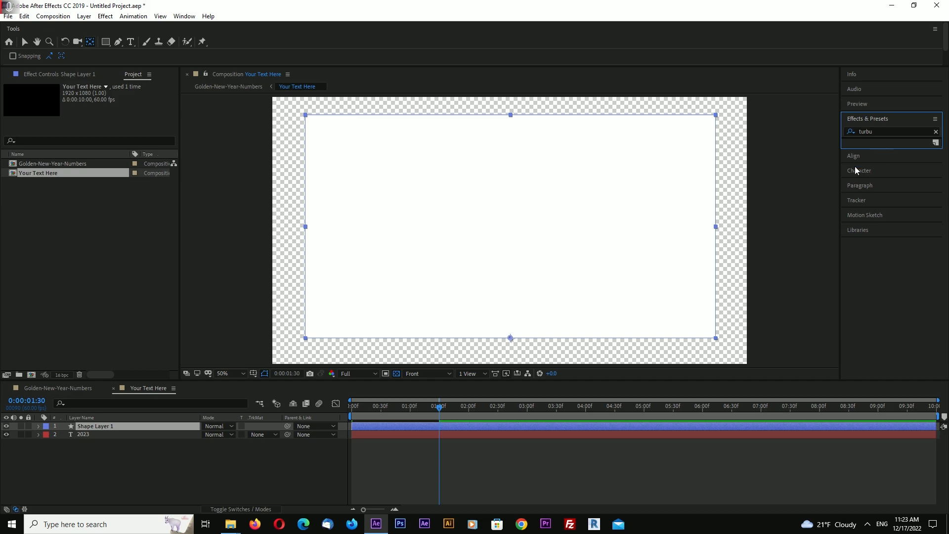
click(816, 157)
Step: Search the effects for "turb" and apply Turbulent Displace to the rectangle shape layer
click(881, 132)
key(BackSpace)
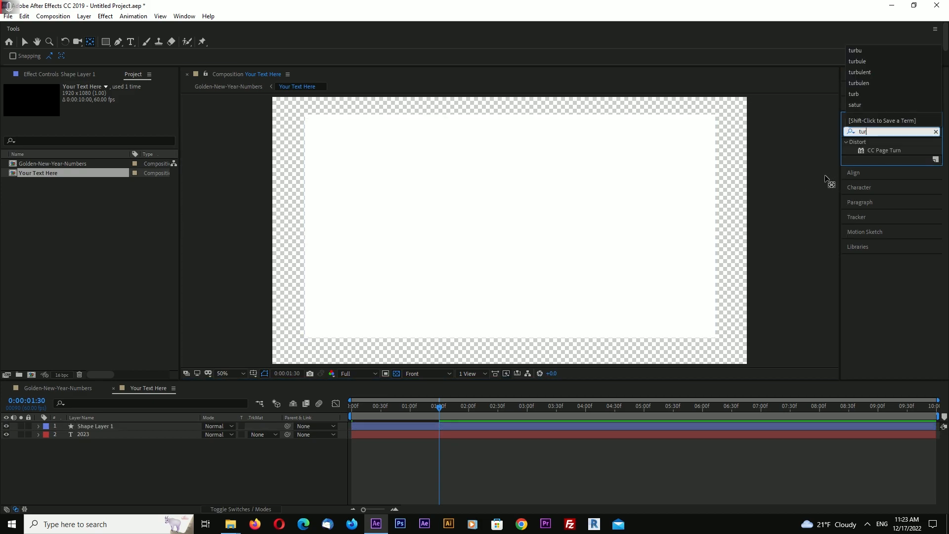
key(BackSpace)
key(BackSpace)
key(BackSpace)
text(ur)
key(BackSpace)
key(BackSpace)
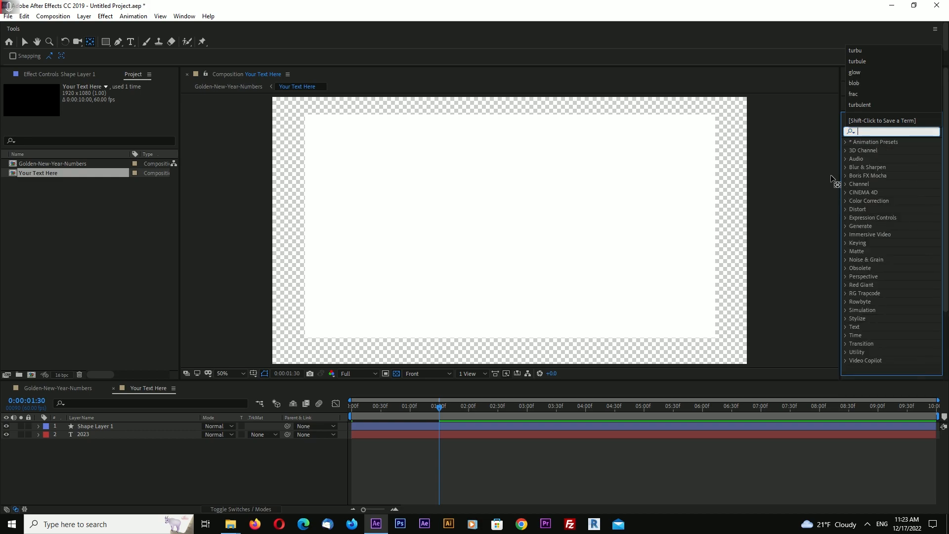
text(urb)
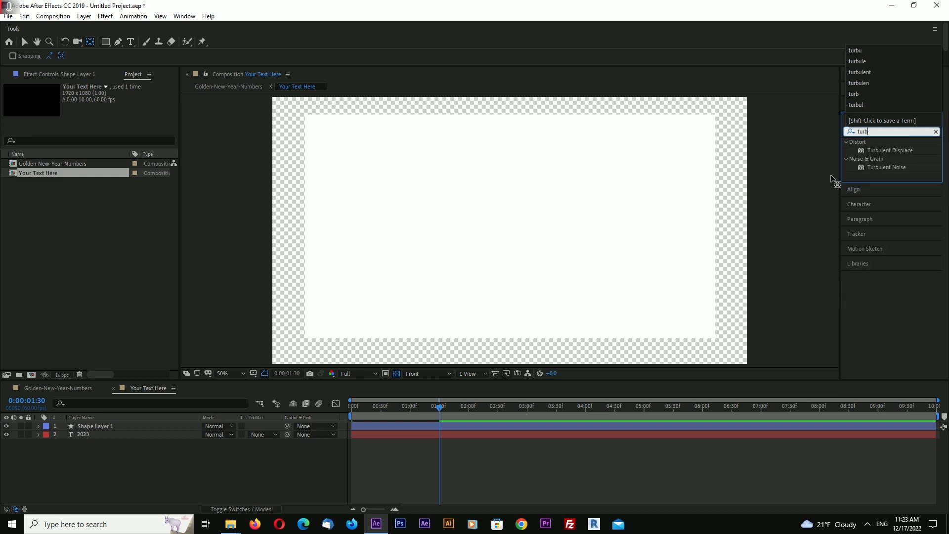
drag(895, 149, 102, 428)
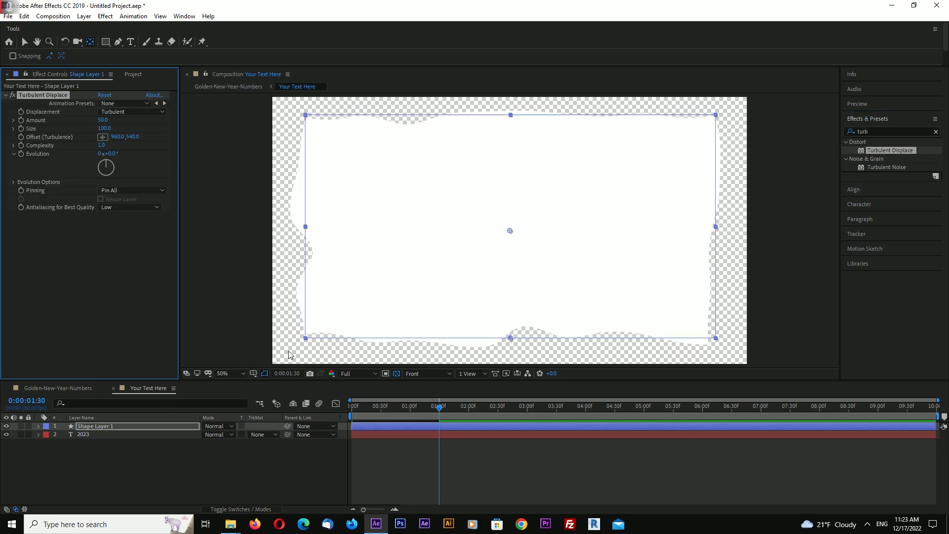
Step: Set the Turbulent Displace Size to 20 and its Amount to 350
click(104, 128)
text(20)
key(shift+Tab)
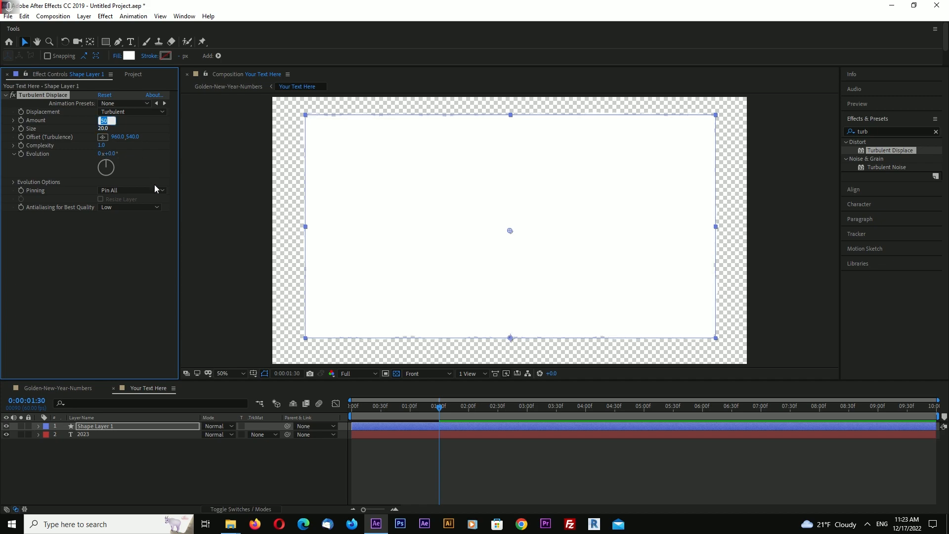
text(300)
key(Return)
click(106, 120)
text(350)
key(Return)
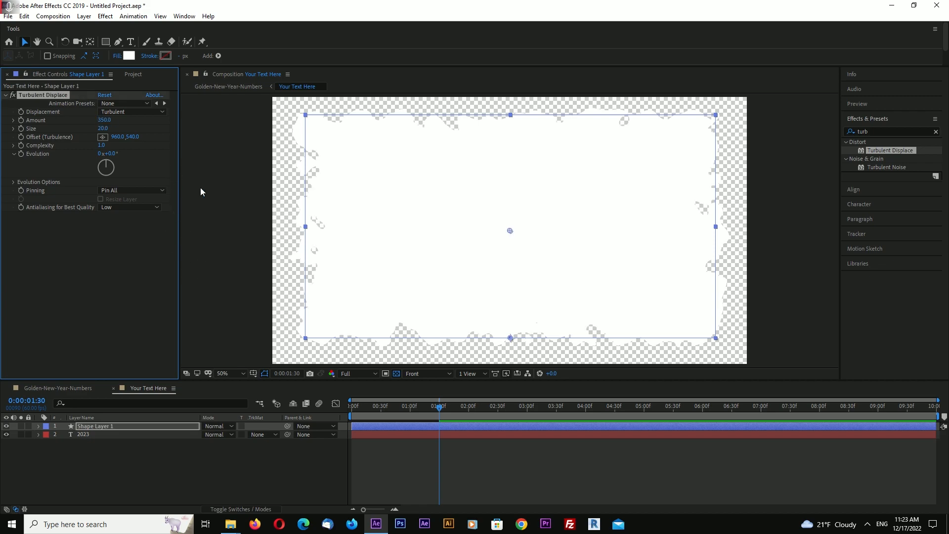
Step: Add the expression time*100 to the Turbulent Displace Evolution, and collapse the layer's properties and the effect
alt+click(21, 154)
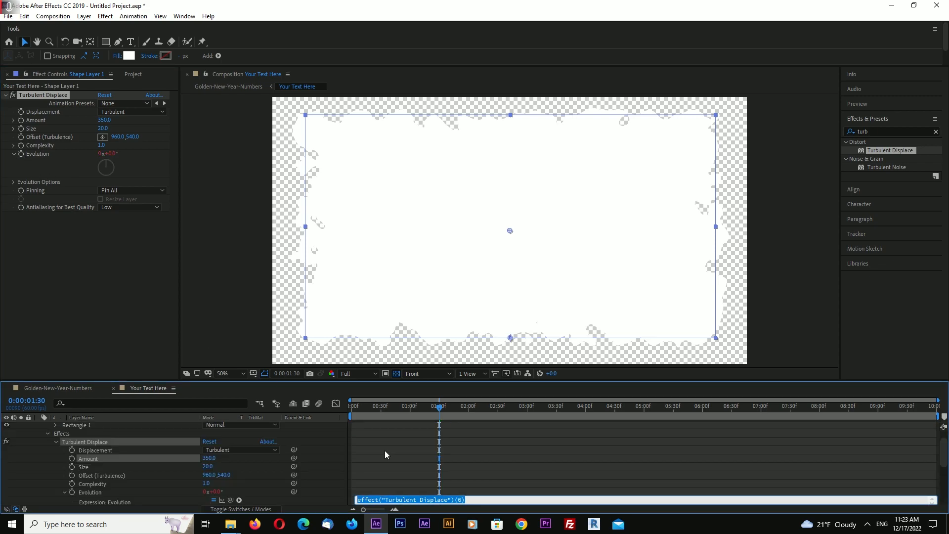
text(time*100)
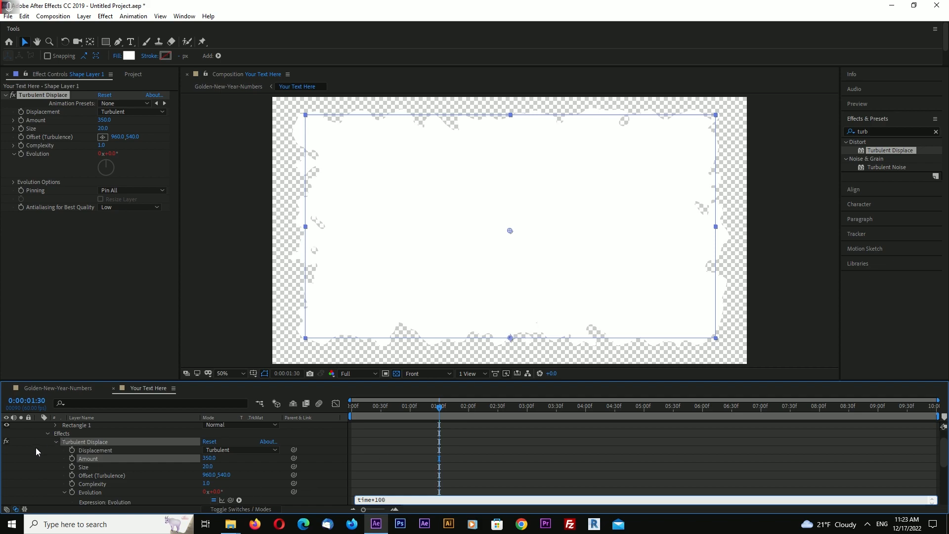
scroll(35, 447, up, 2)
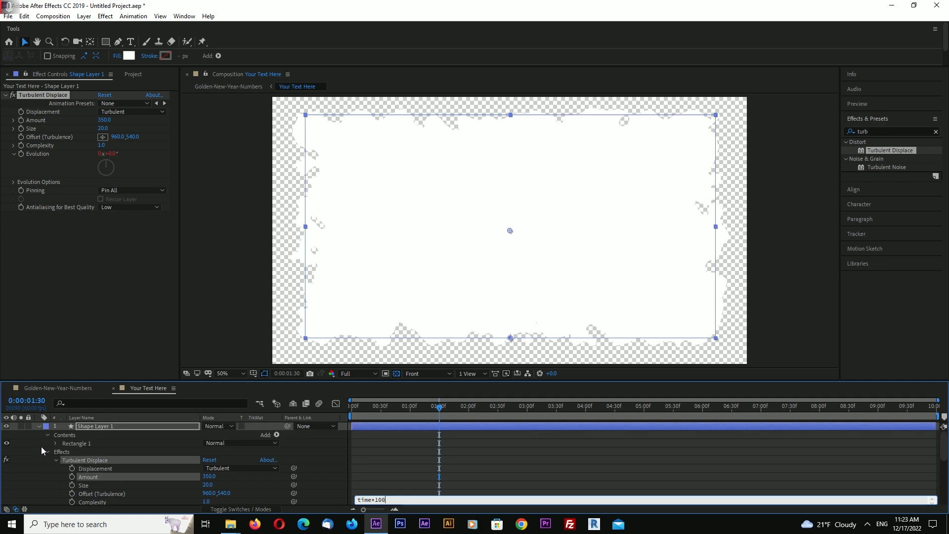
click(38, 426)
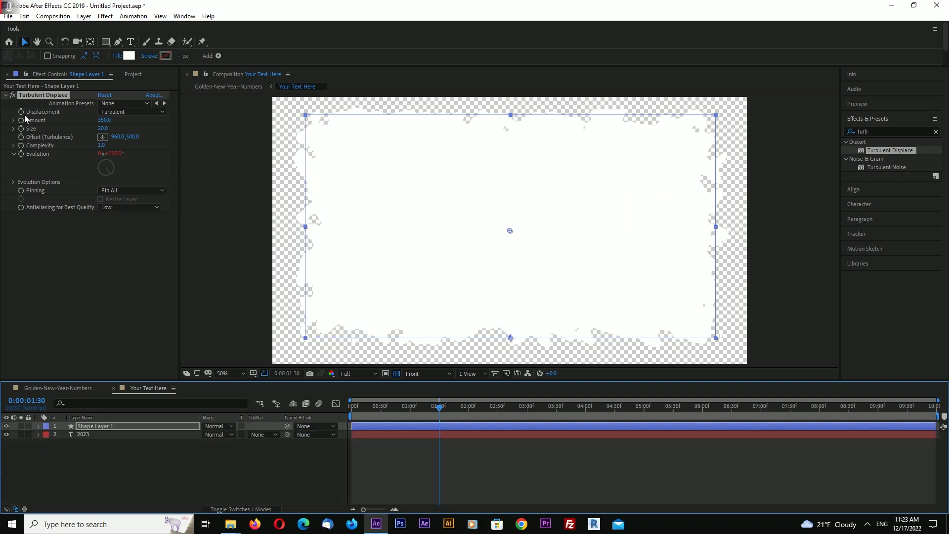
click(5, 96)
Step: Set the 2023 text layer's track matte to Alpha Matte "Shape Layer 1" and preview the reveal from 0:00:00:00
drag(370, 418, 330, 433)
click(106, 435)
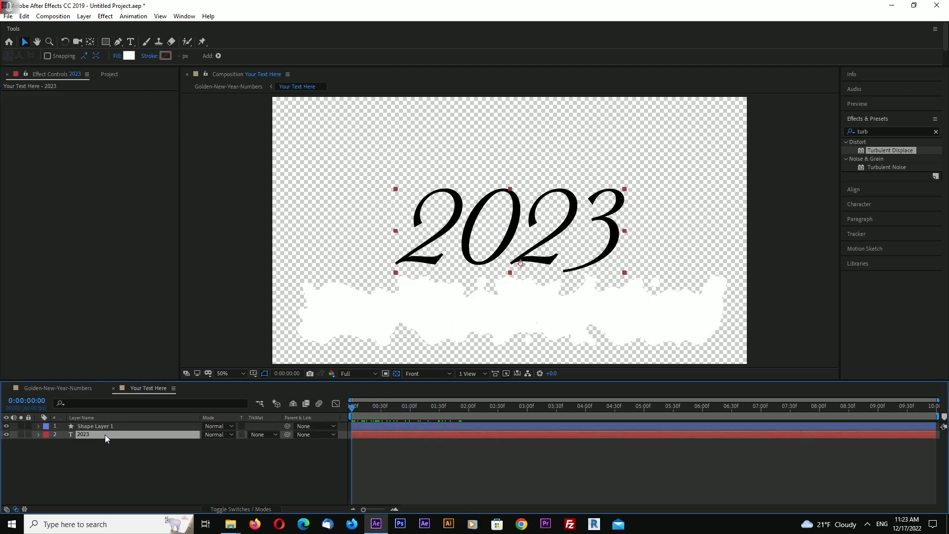
click(262, 435)
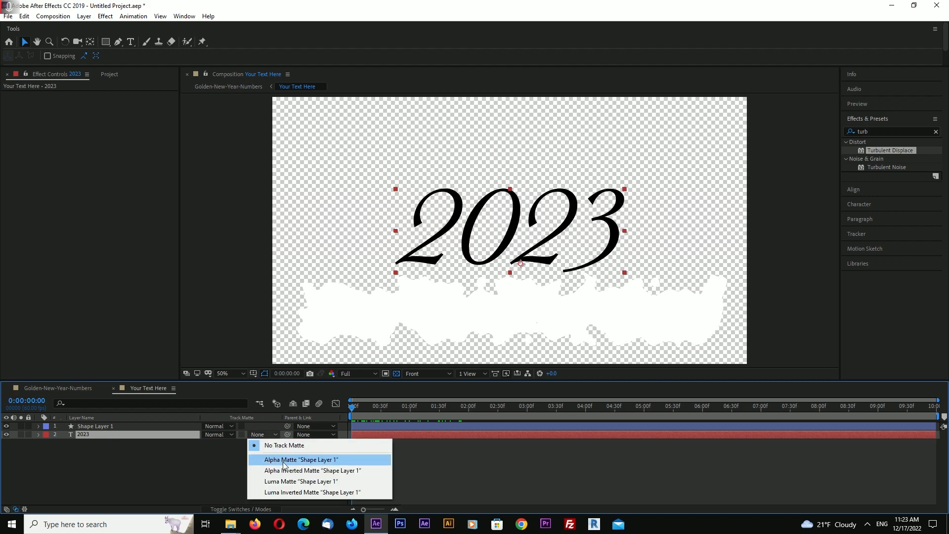
click(284, 460)
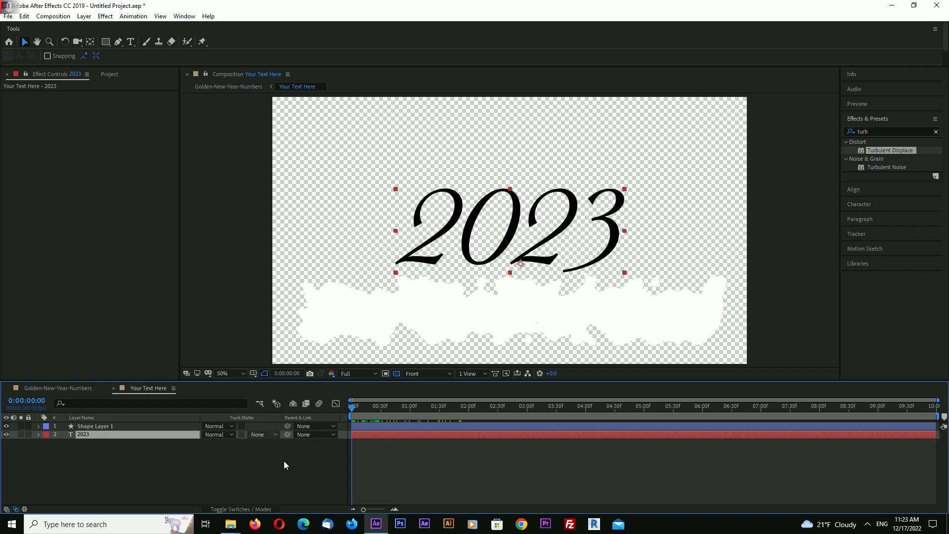
click(261, 436)
click(358, 413)
drag(357, 414, 284, 417)
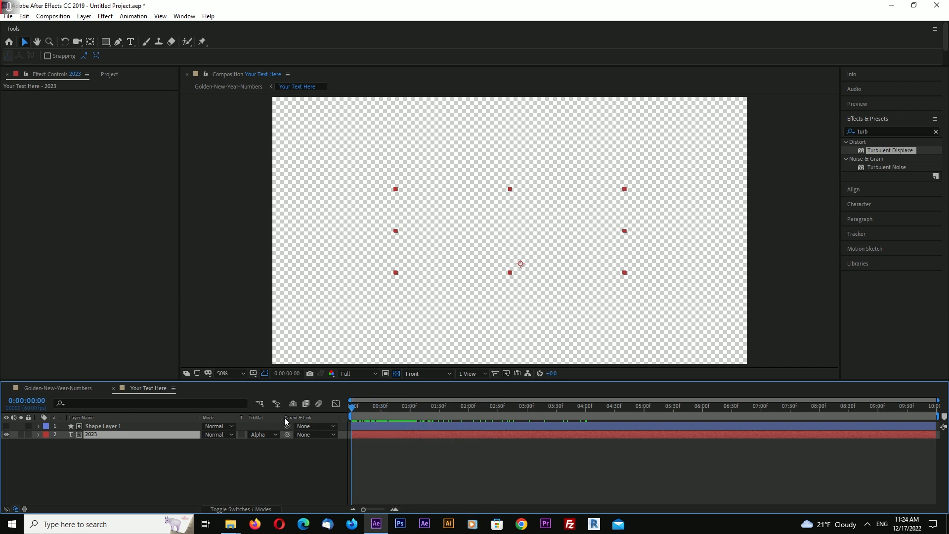
Step: Close the Your Text Here composition and duplicate its layer in Golden-New-Year-Numbers
click(114, 388)
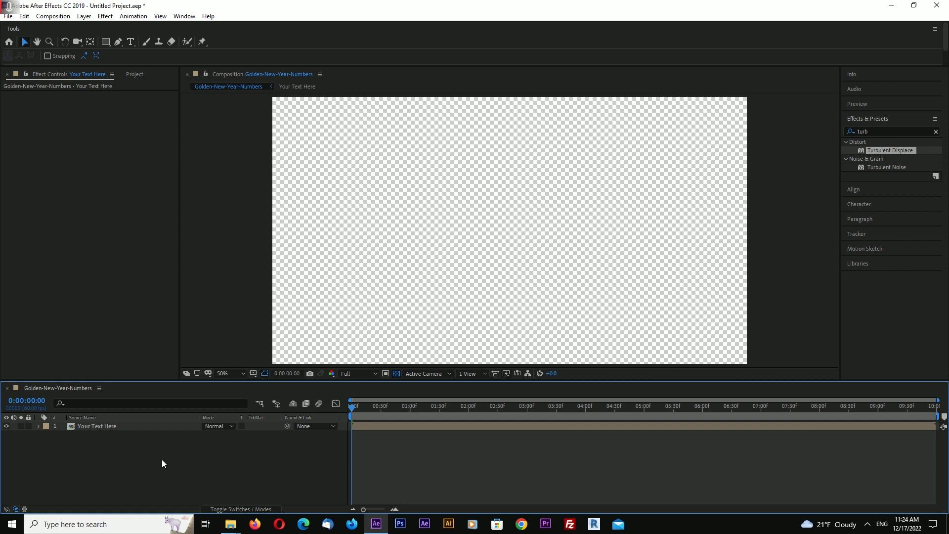
click(94, 426)
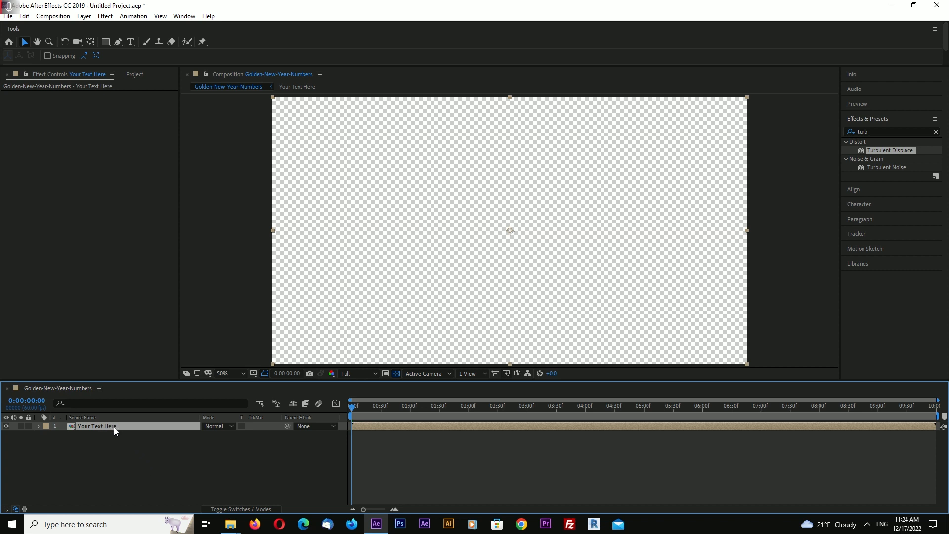
key(ctrl+d)
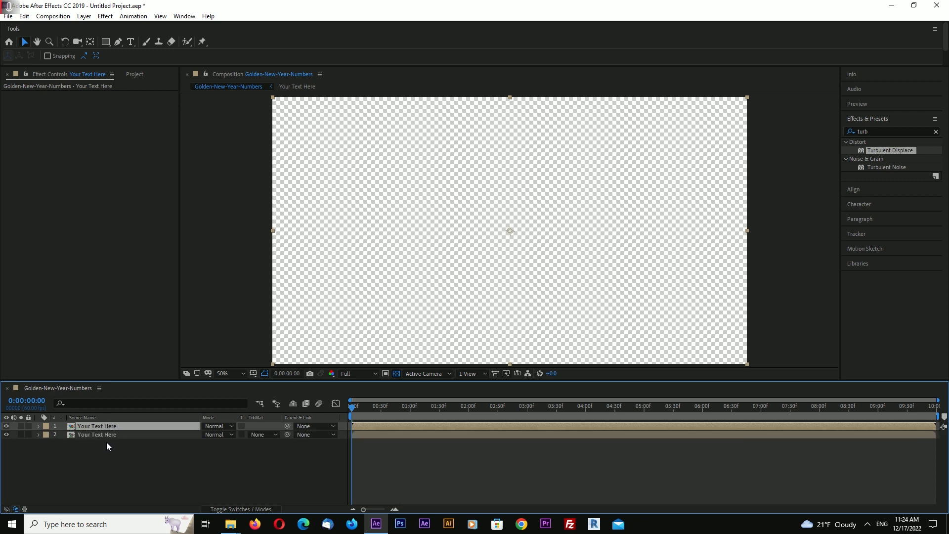
Step: Pre-compose the lower Your Text Here layer into a new composition named Golden, moving all attributes and opening it
click(108, 437)
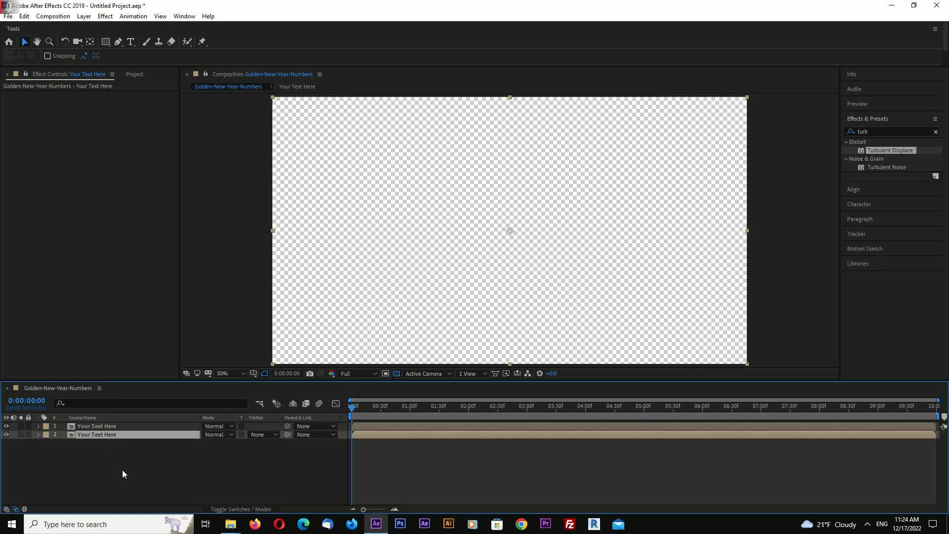
right_click(108, 434)
click(155, 393)
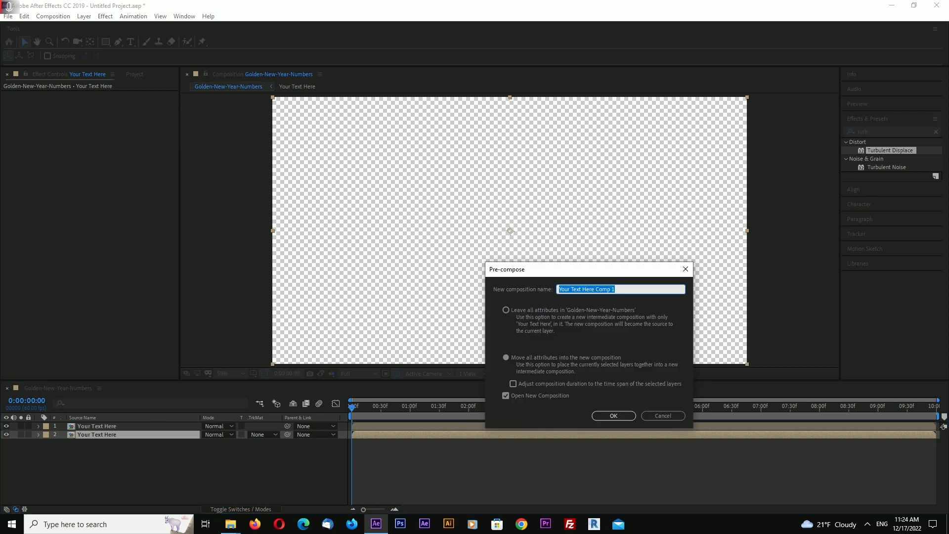
text(Golden)
click(629, 414)
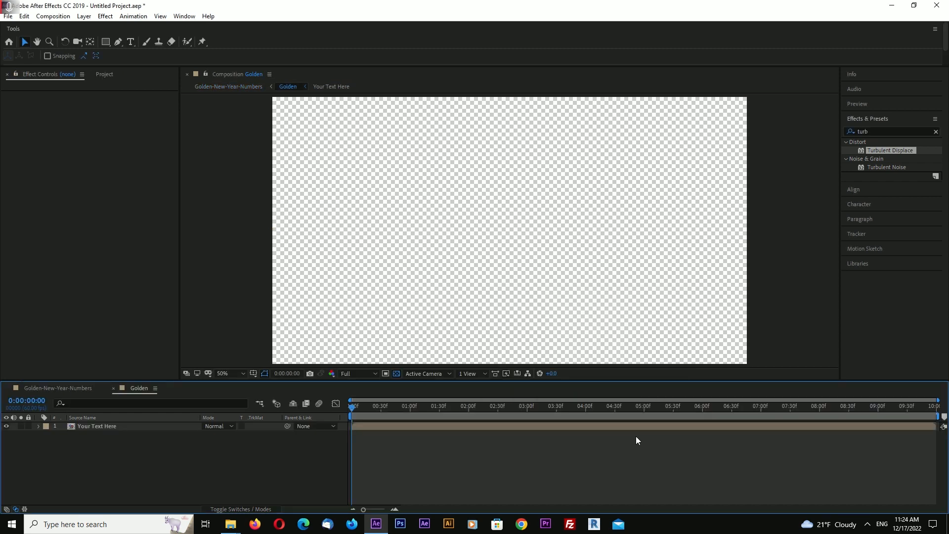
Step: At 0:00:02:30, create a black 1920 x 1080 solid named Fractal Noise and place it below the Your Text Here layer
drag(353, 414, 498, 411)
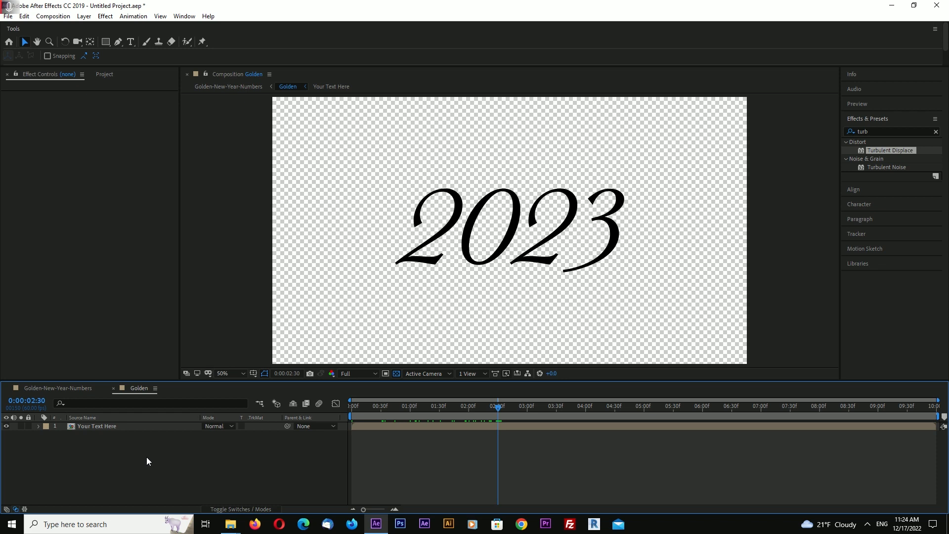
click(106, 426)
click(114, 435)
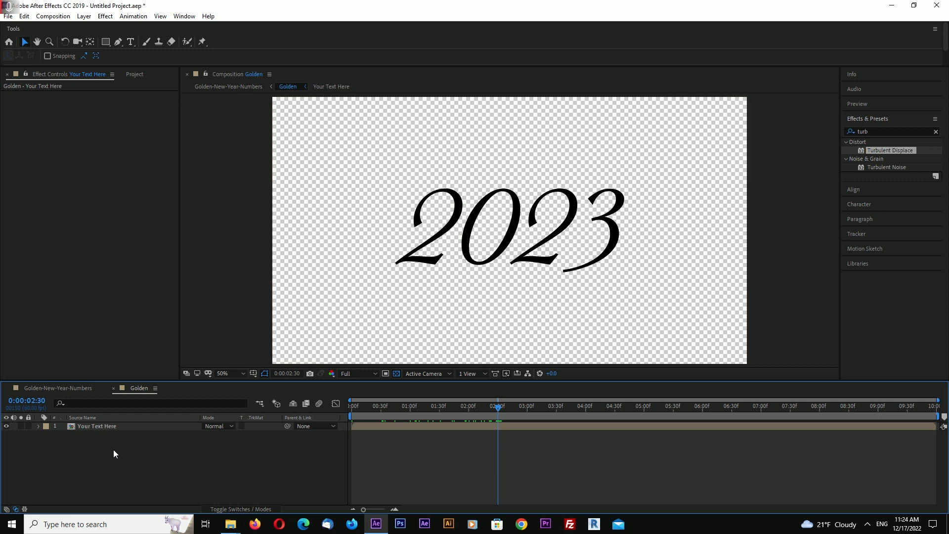
right_click(114, 450)
mouse_move(150, 342)
click(287, 366)
text(Fractal Noise)
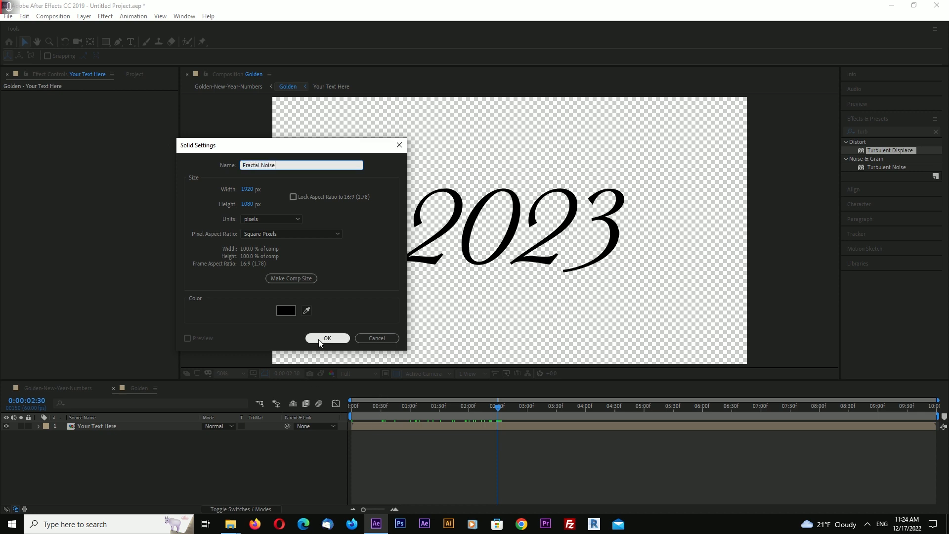
click(321, 339)
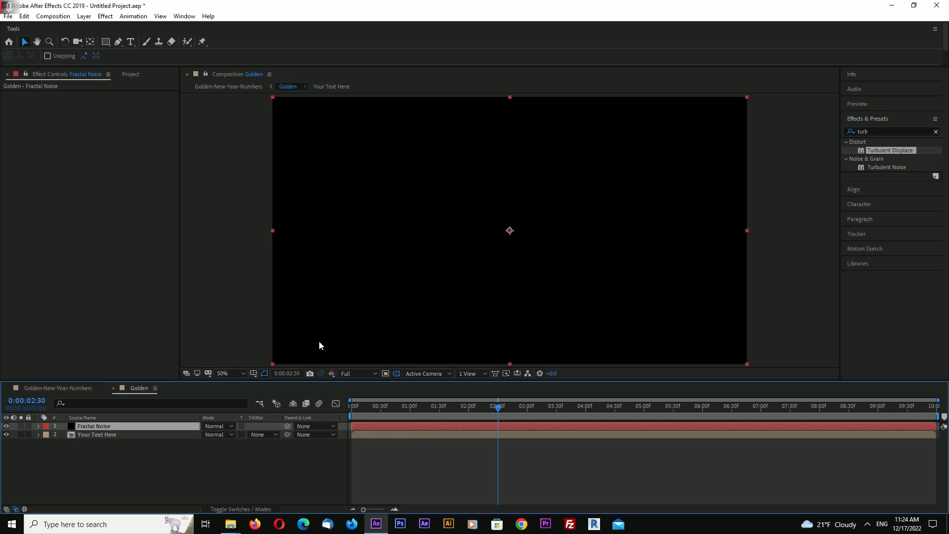
drag(97, 426, 99, 440)
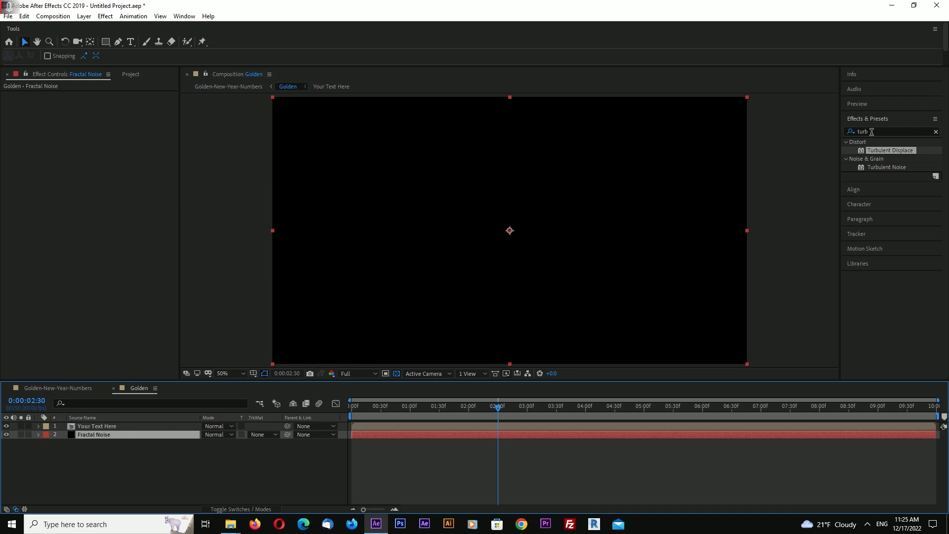
Step: Search the effects for "fracta" and apply the Fractal Noise effect to the Fractal Noise solid
key(ctrl+5)
text(fracta)
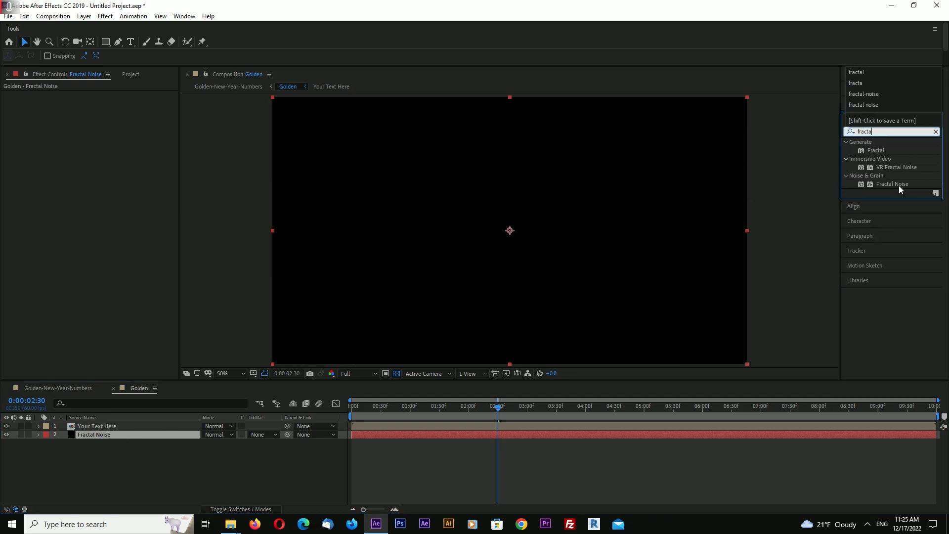
drag(892, 183, 95, 438)
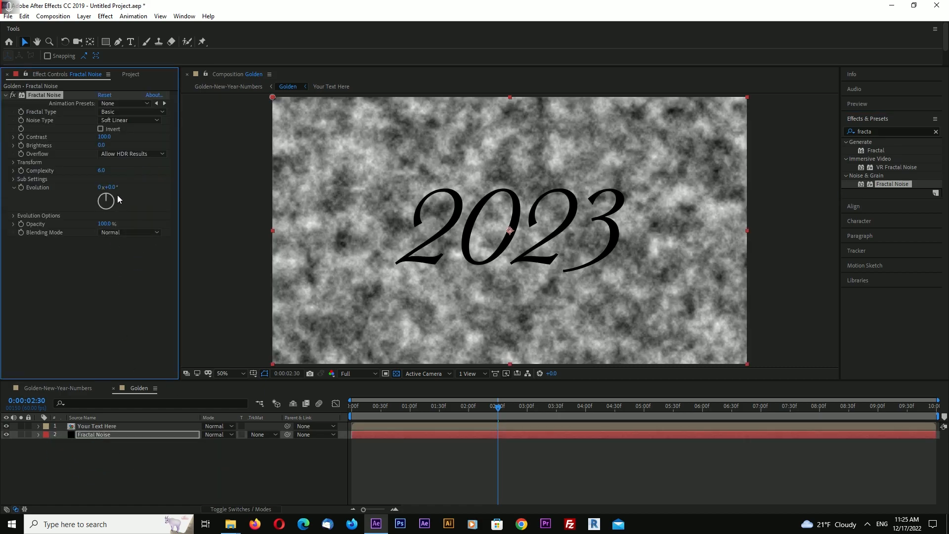
Step: Set the Fractal Noise fractal type to Turbulent Smooth, the noise type to Linear and the complexity to 1
click(127, 113)
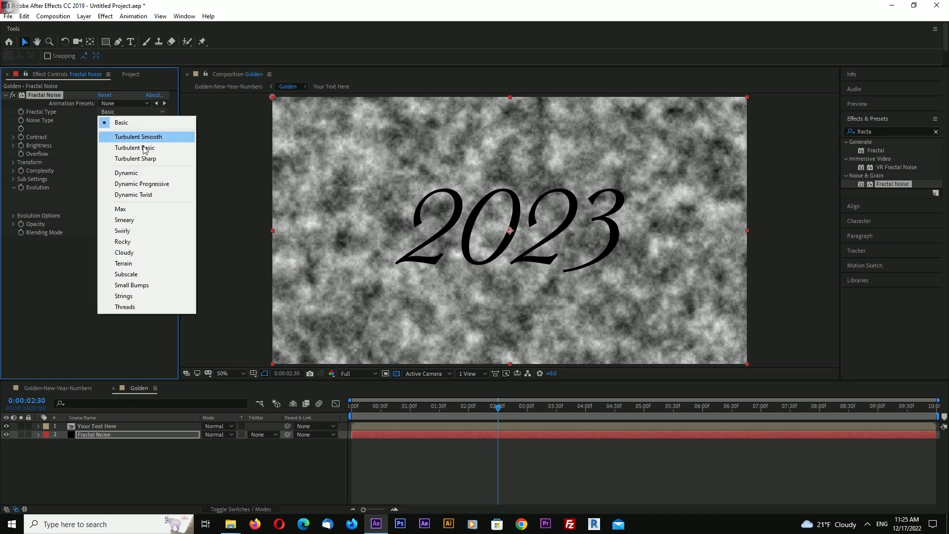
click(129, 135)
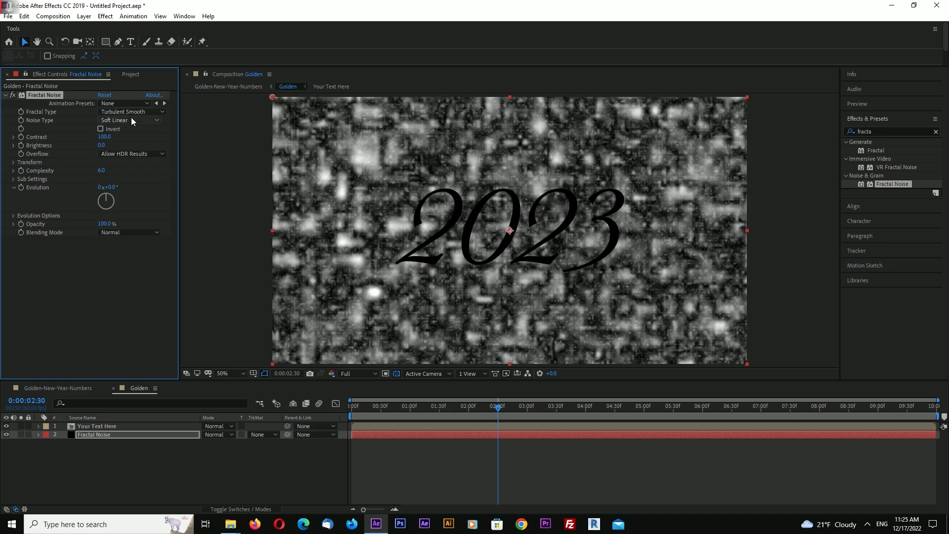
click(129, 121)
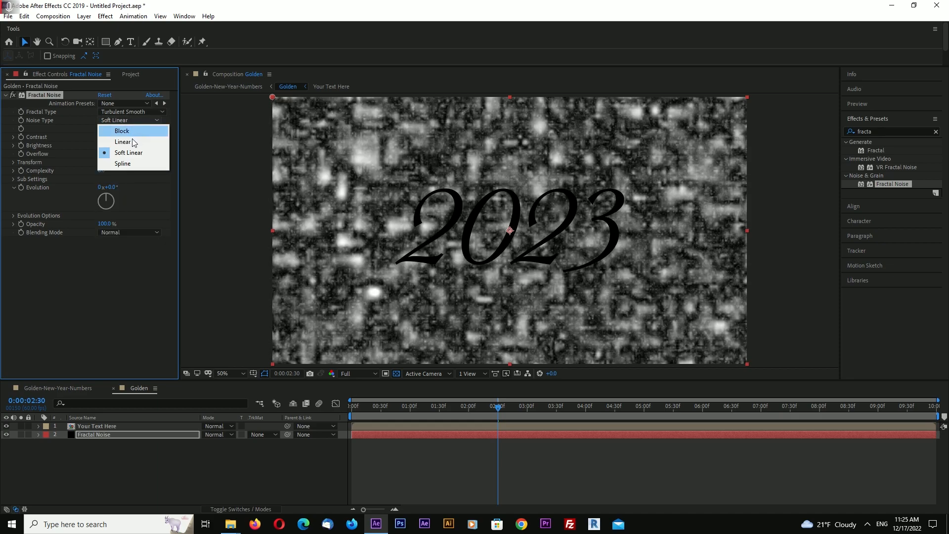
click(132, 142)
click(102, 170)
text(1)
key(Return)
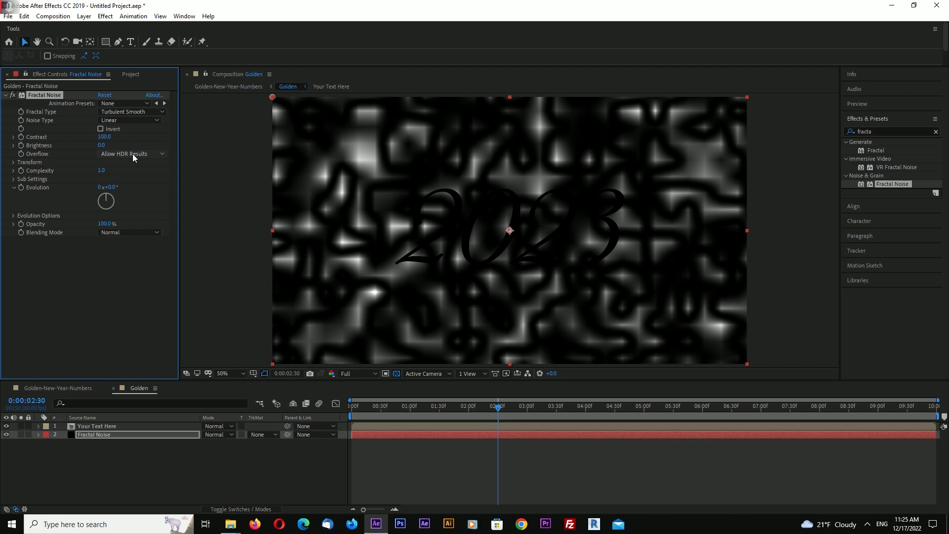
Step: Set the Fractal Noise overflow to Soft Clamp, the brightness to 10 and the contrast to 200
click(133, 154)
click(142, 175)
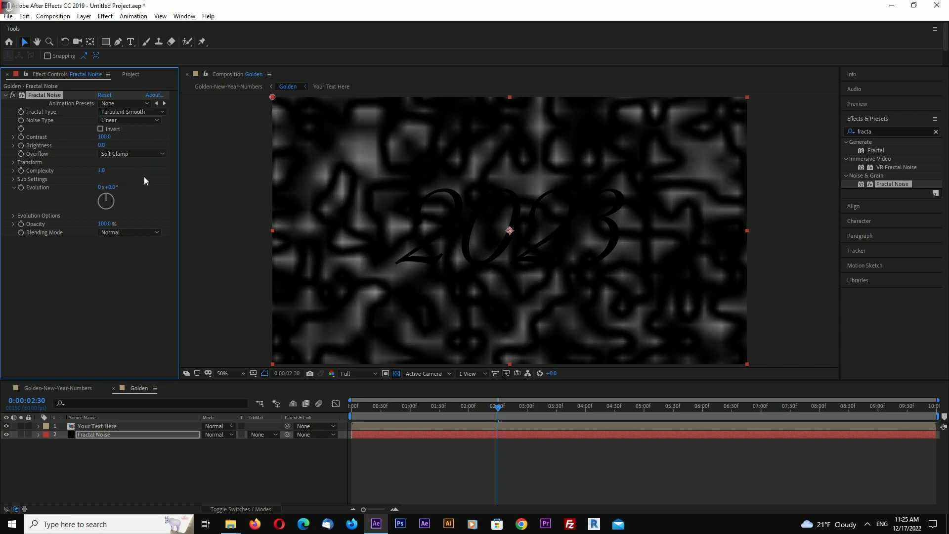
click(103, 147)
text(20)
key(Return)
click(102, 146)
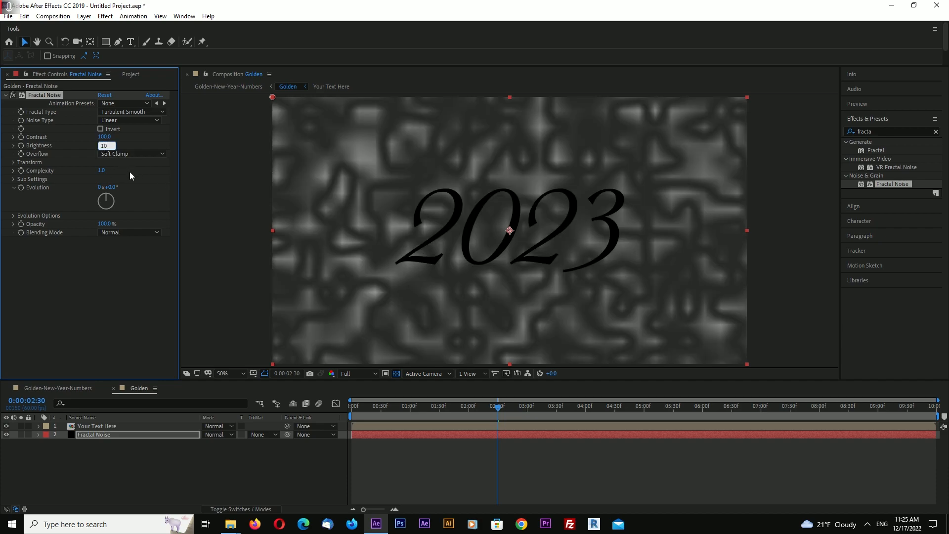
text(10)
key(shift+Tab)
text(200)
key(Return)
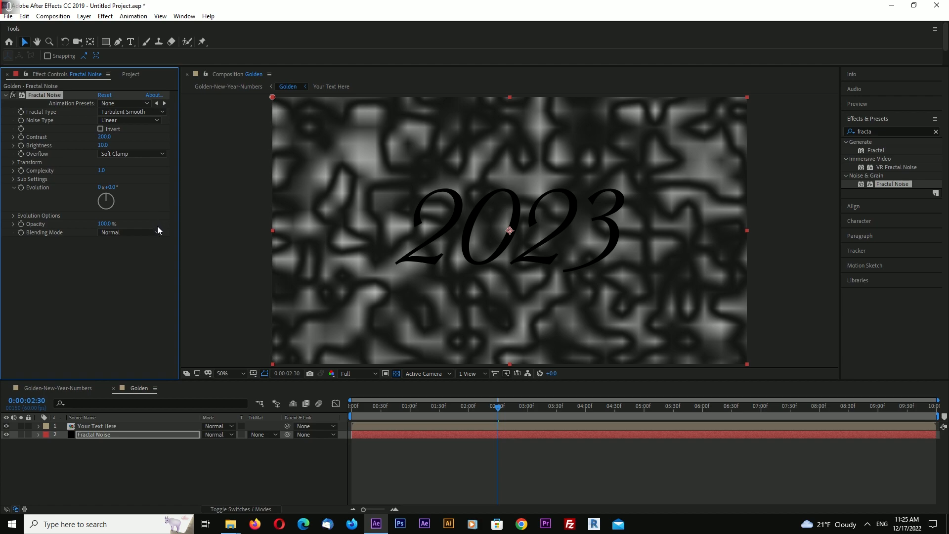
Step: Animate the Fractal Noise evolution with the expression time*100, preview the motion, and collapse the layer's properties
alt+click(21, 188)
text(time*/)
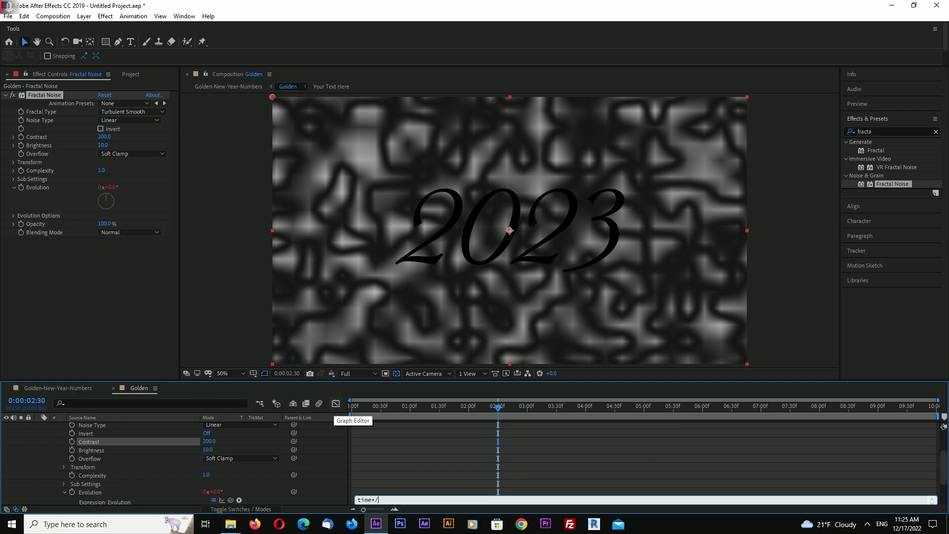
text(100)
click(375, 406)
click(457, 406)
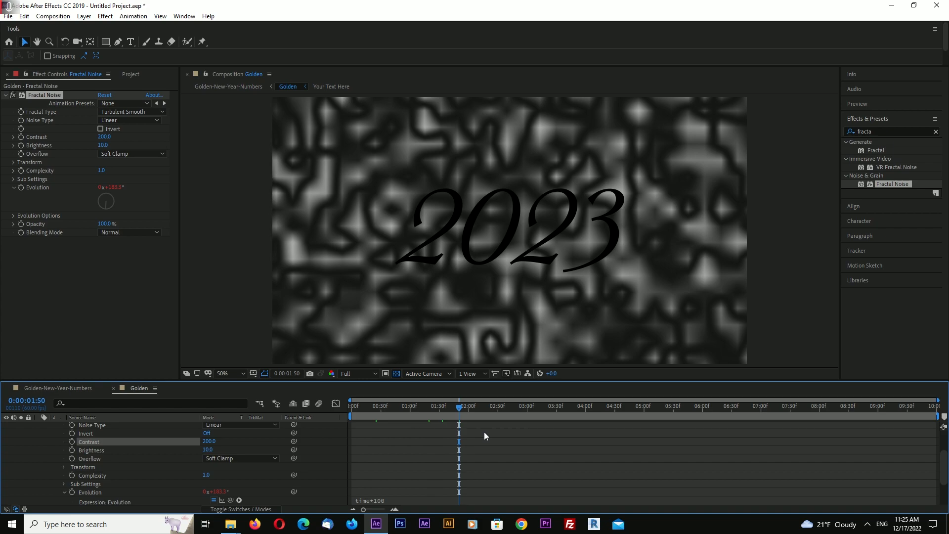
key(space)
mouse_move(458, 406)
mouse_down()
mouse_move(481, 410)
mouse_move(455, 409)
mouse_up()
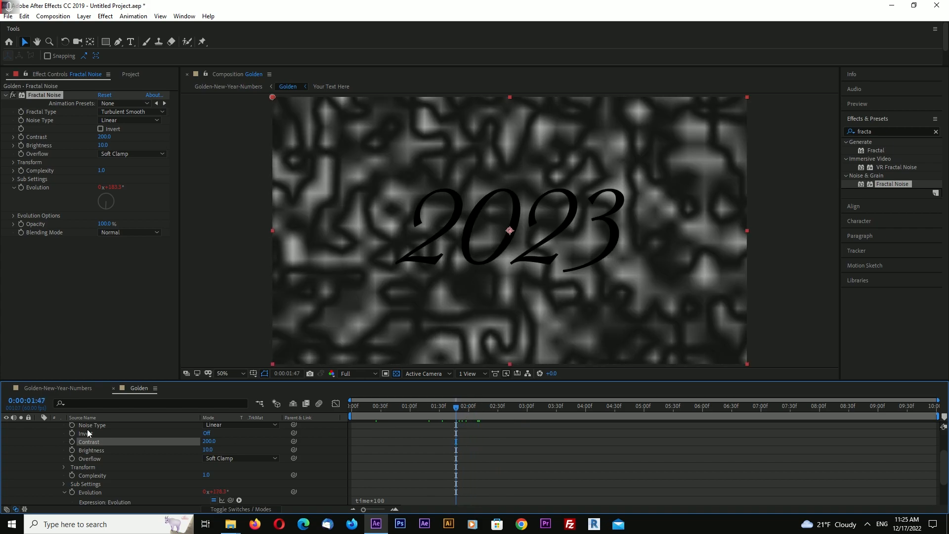
scroll(69, 451, up, 3)
click(39, 434)
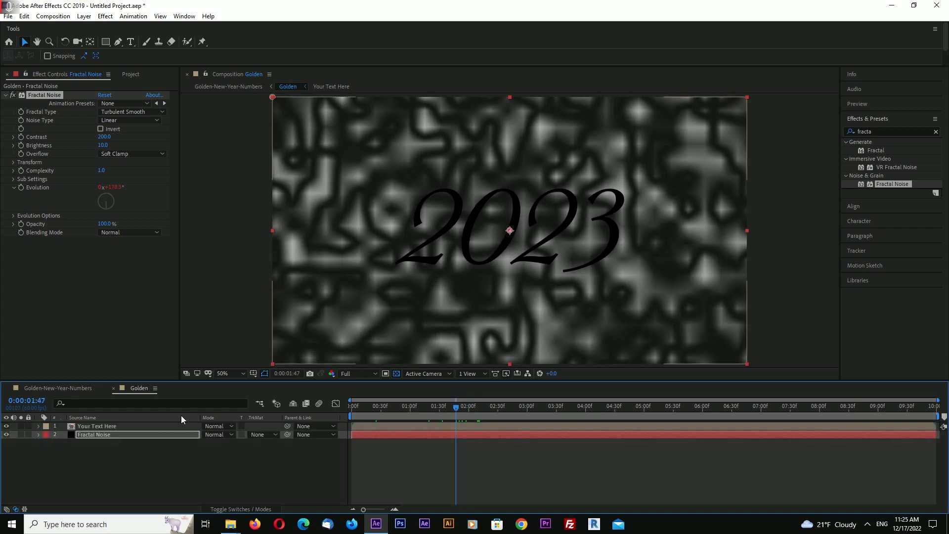
click(229, 459)
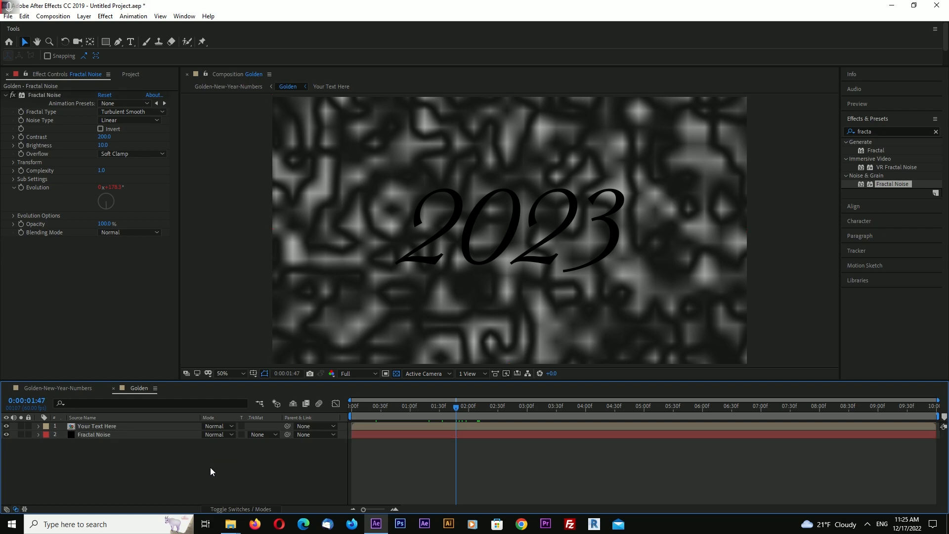
Step: Pre-compose the Fractal Noise layer as Effect Map, moving all attributes, and close the new composition to return to Golden
right_click(93, 434)
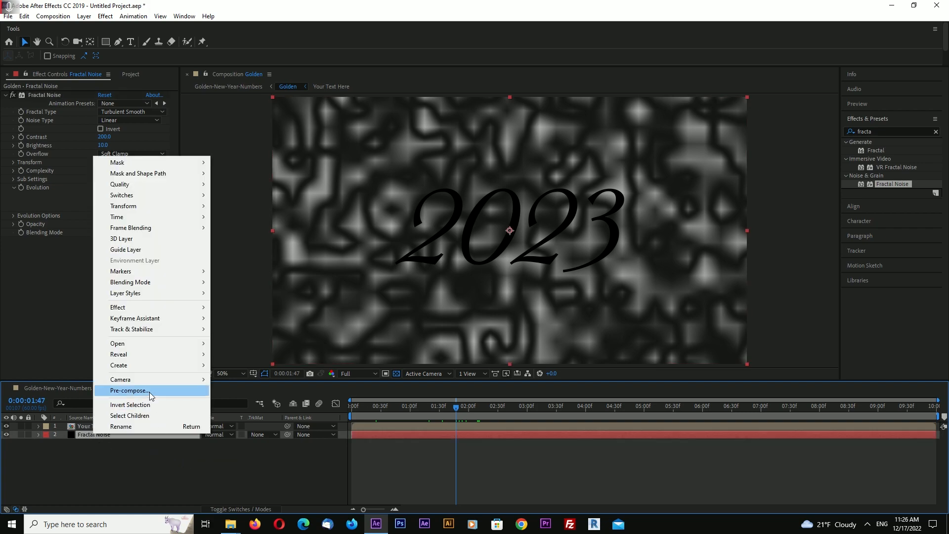
click(149, 392)
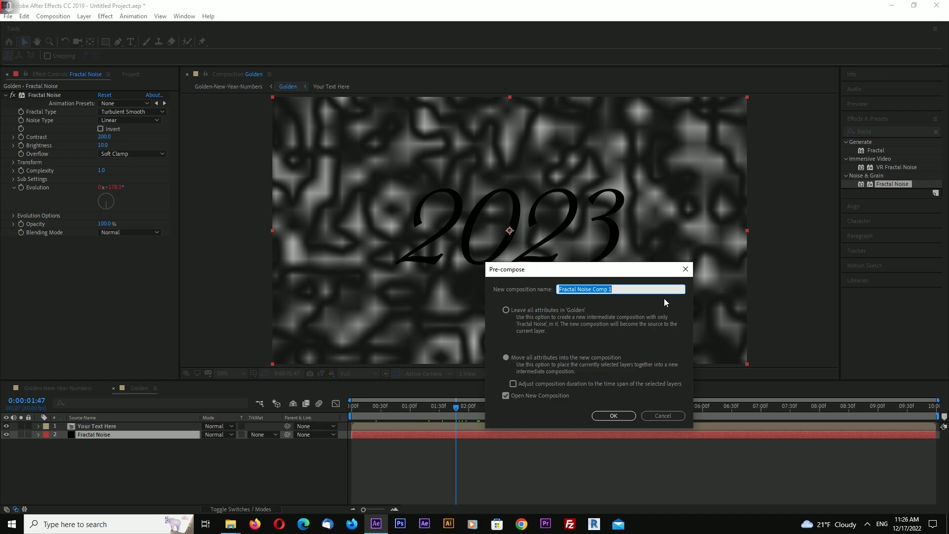
text(Effect Map)
click(612, 416)
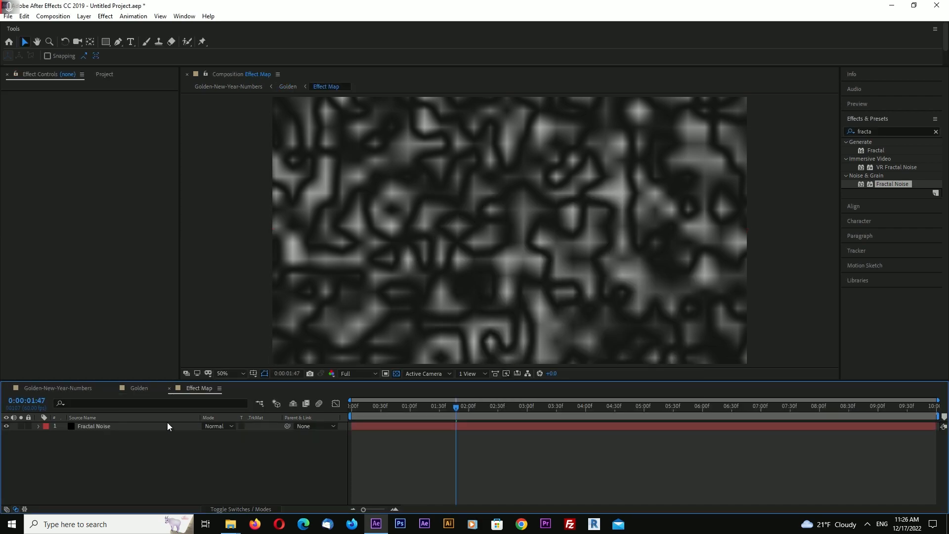
click(168, 388)
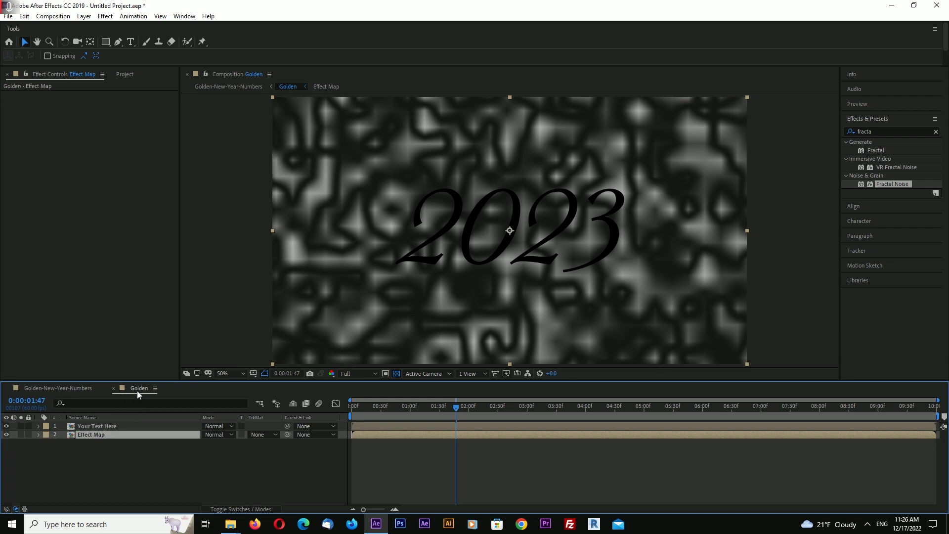
Step: Hide the Your Text Here layer, search the effects for "blob" and apply CC Blobbylize to the Effect Map layer
click(116, 455)
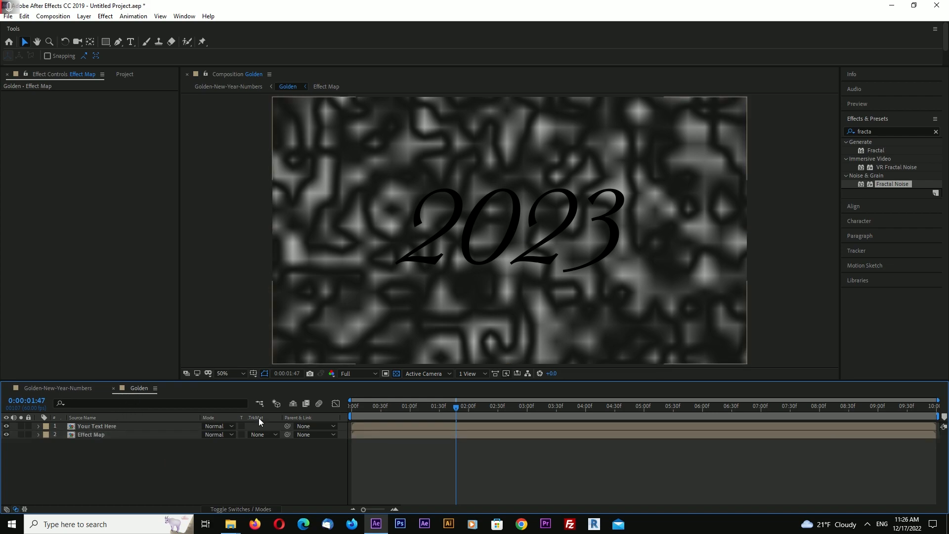
click(88, 435)
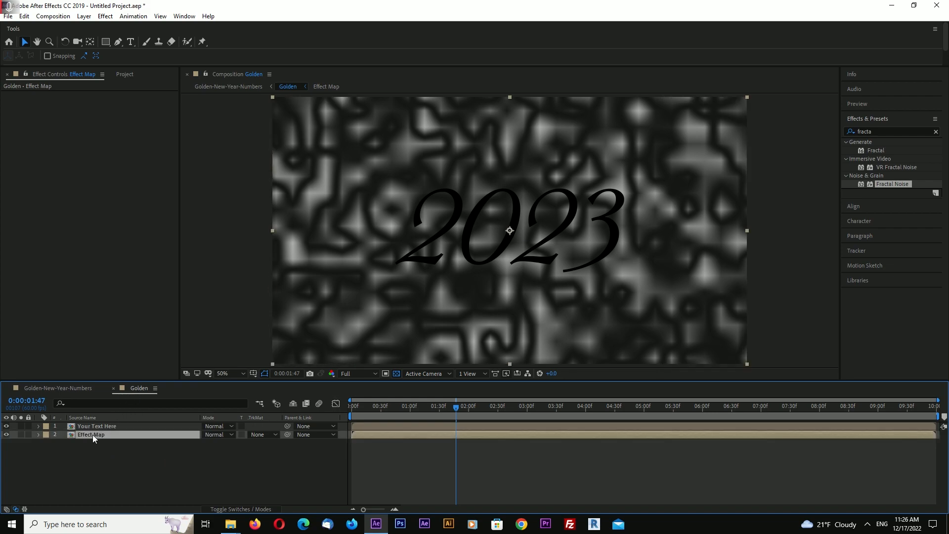
click(6, 426)
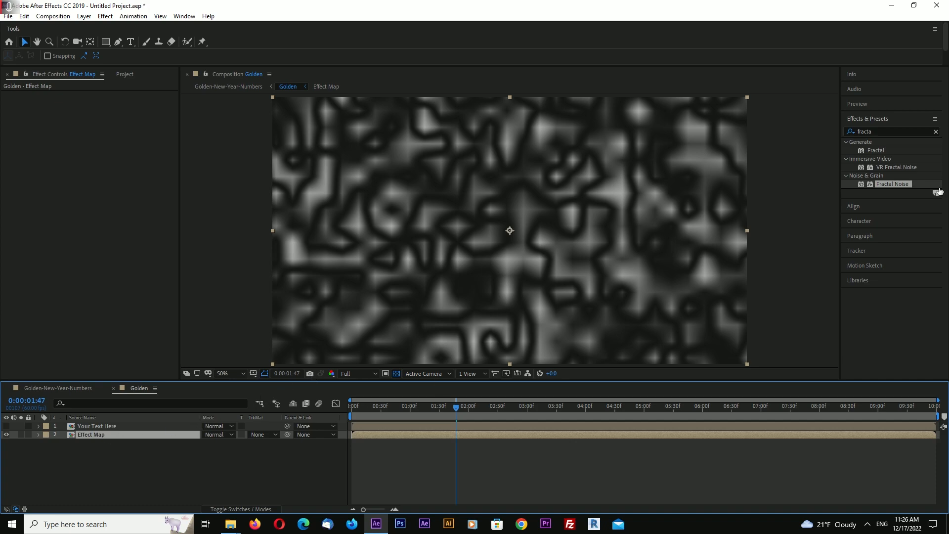
click(878, 130)
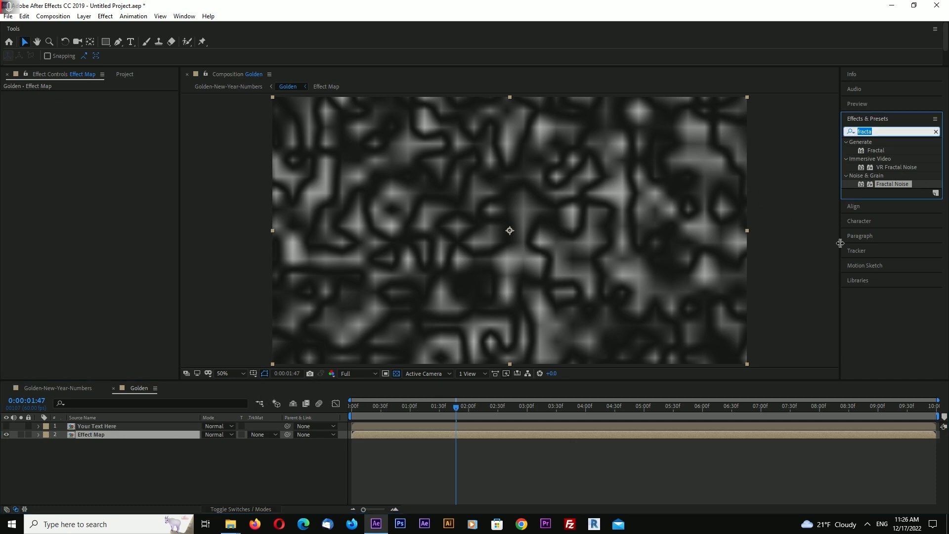
text(blo)
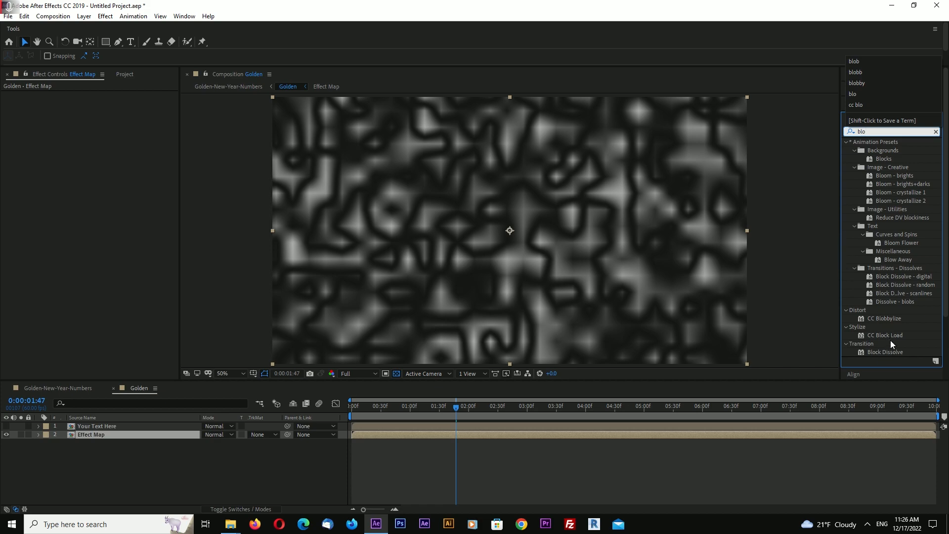
text(b)
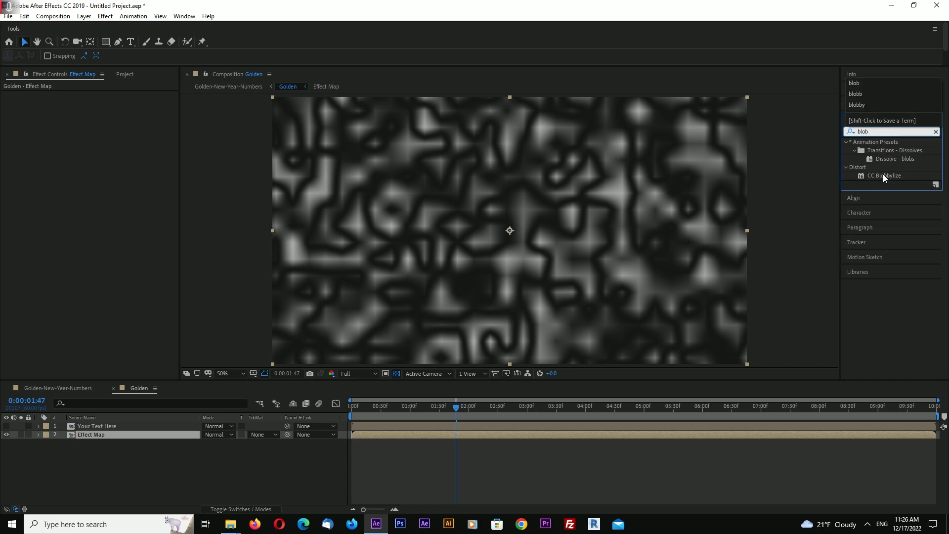
drag(884, 177, 94, 442)
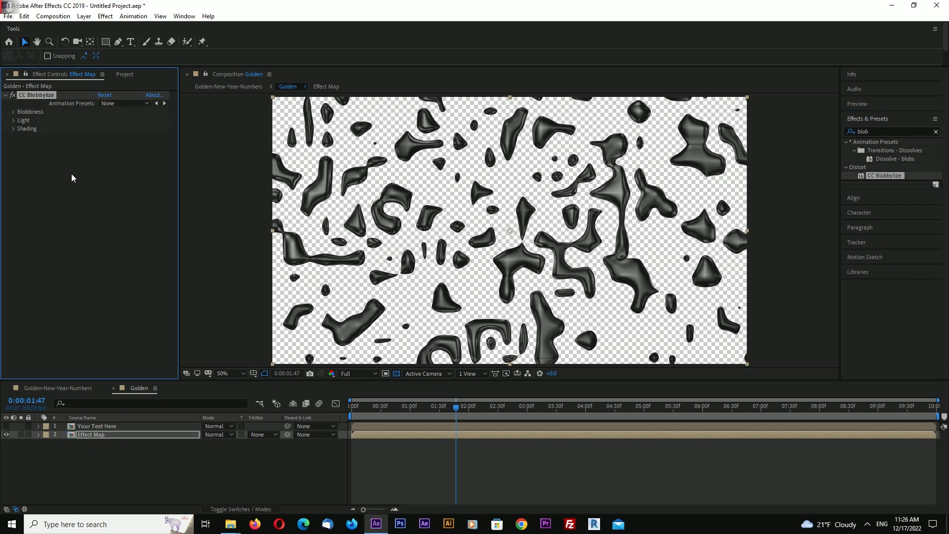
Step: Set the CC Blobbylize blob layer to Your Text Here and its property to Alpha, and turn off the transparency grid
click(13, 112)
click(114, 120)
click(131, 141)
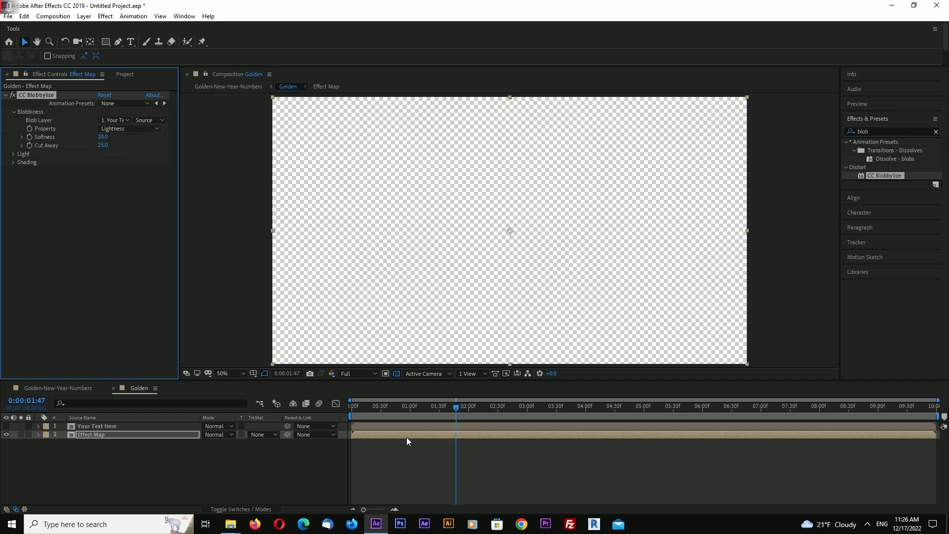
drag(460, 407, 467, 411)
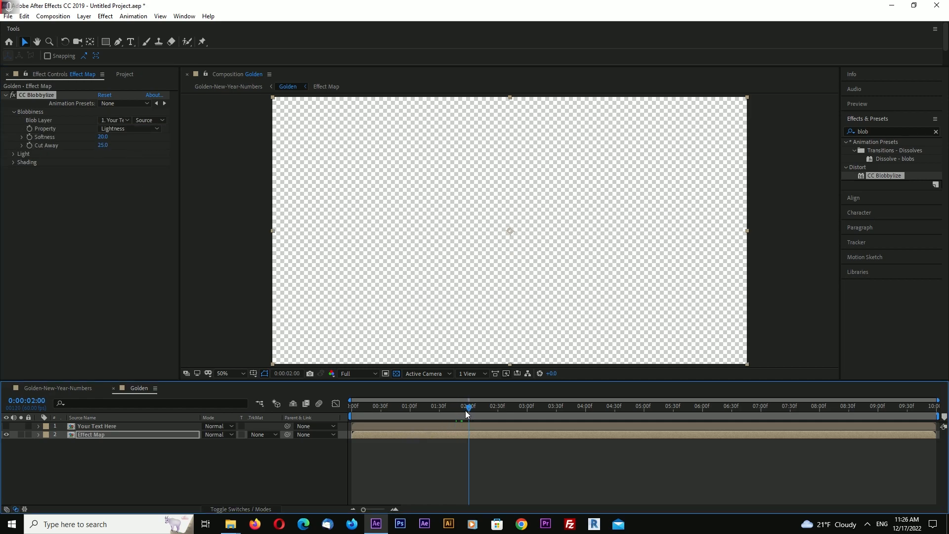
click(125, 130)
click(146, 176)
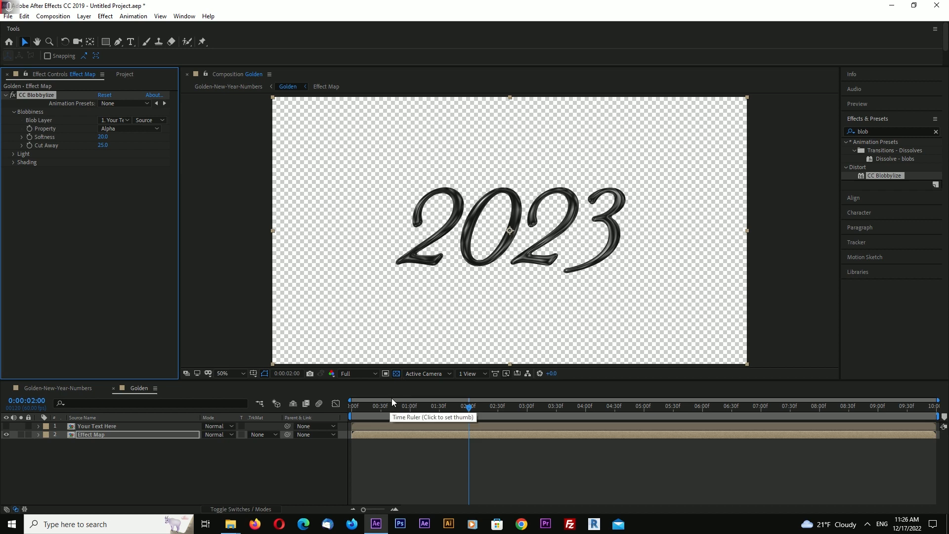
click(396, 374)
key(slash)
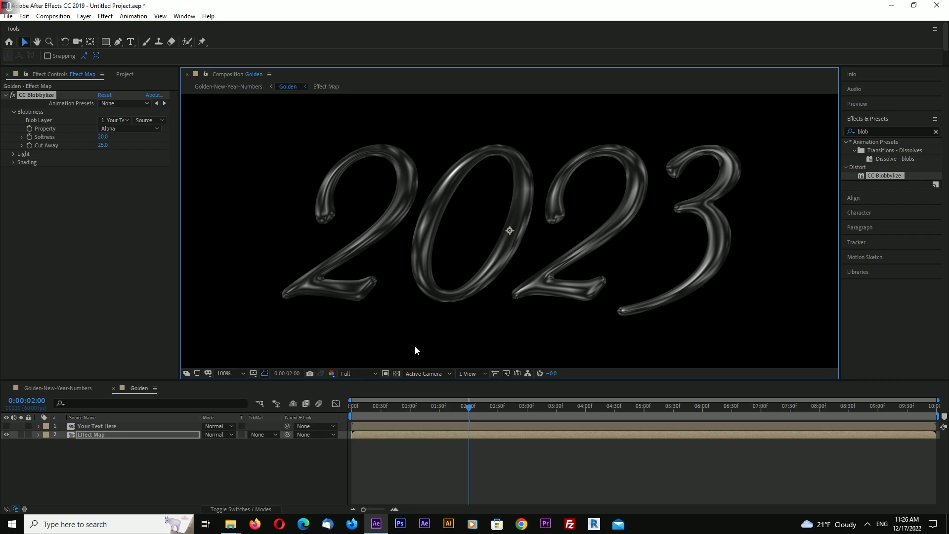
Step: Try a CC Blobbylize softness of 40 with a cut away of 10
click(106, 139)
text(40)
key(Return)
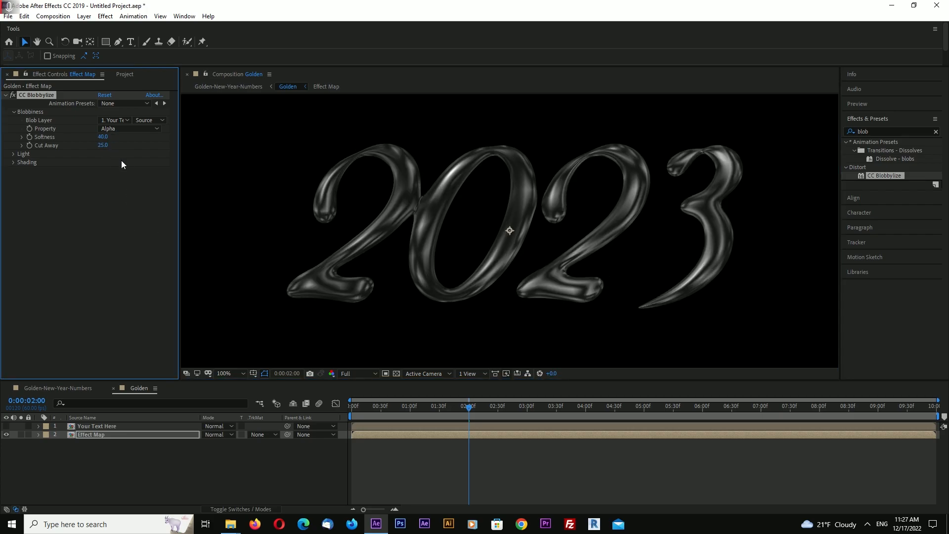
click(103, 145)
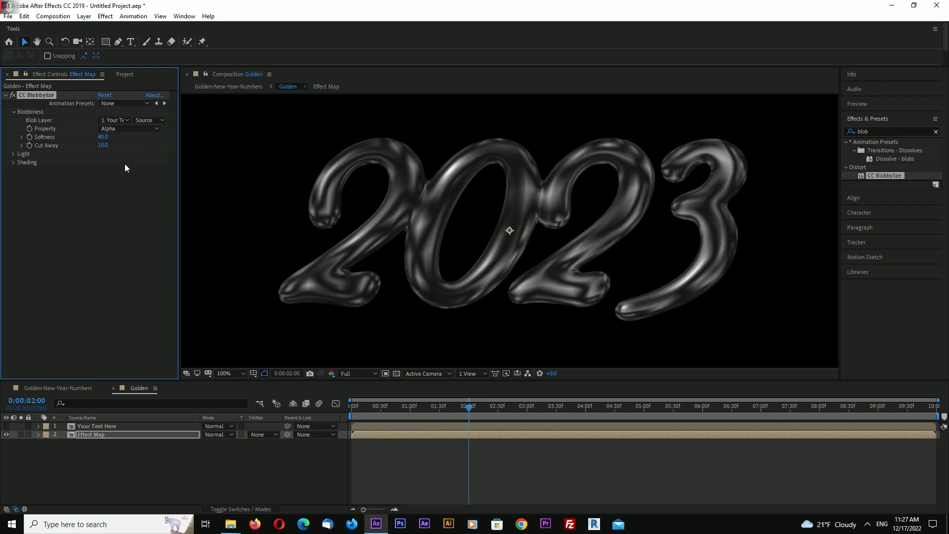
text(10)
key(Return)
Step: Set the CC Blobbylize softness to 10 and the cut away to 30
click(104, 146)
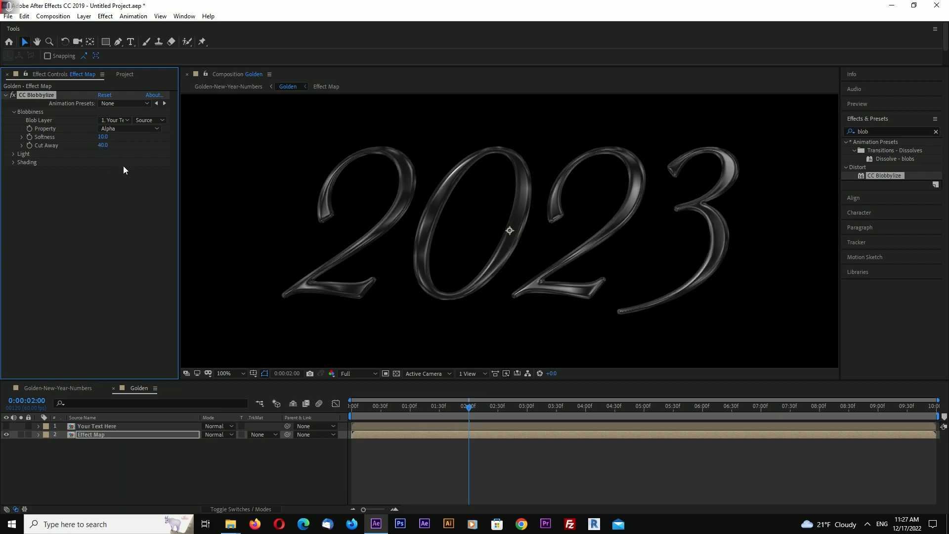
key(Return)
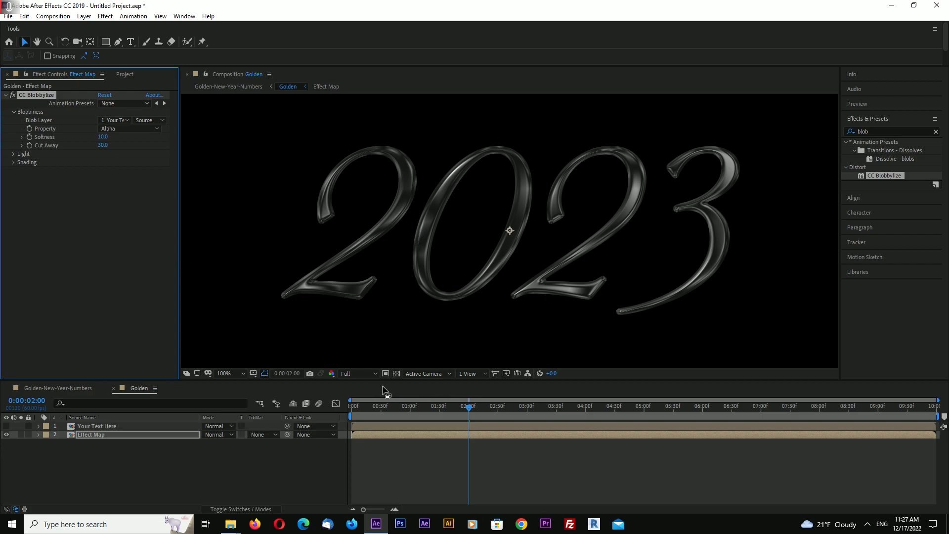
Step: Search the effects for "glow" and apply Glow to the Effect Map layer
click(96, 435)
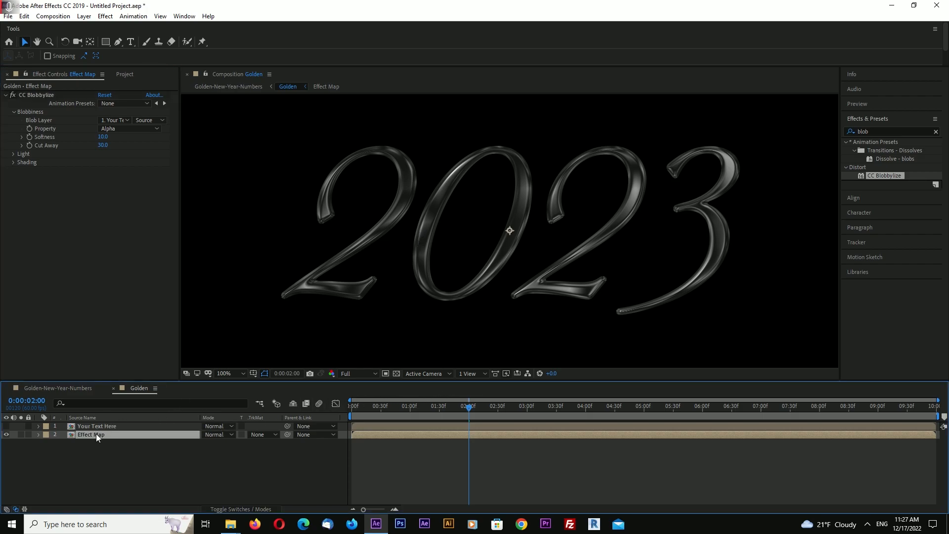
click(875, 132)
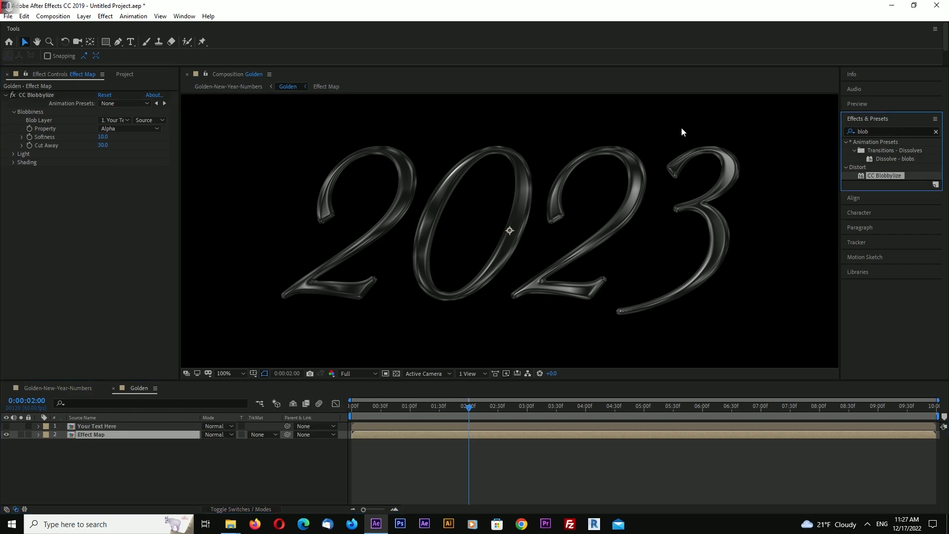
key(w)
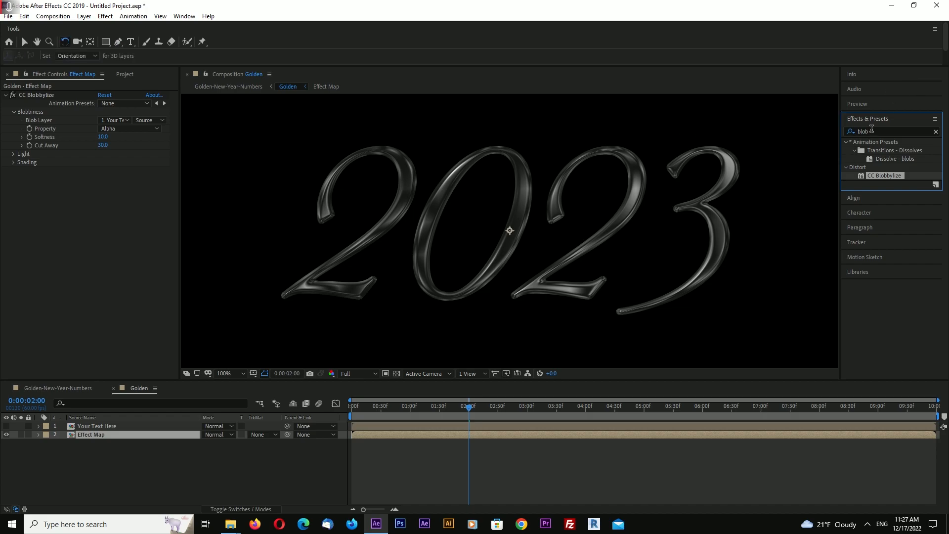
key(ctrl+f)
text(glow)
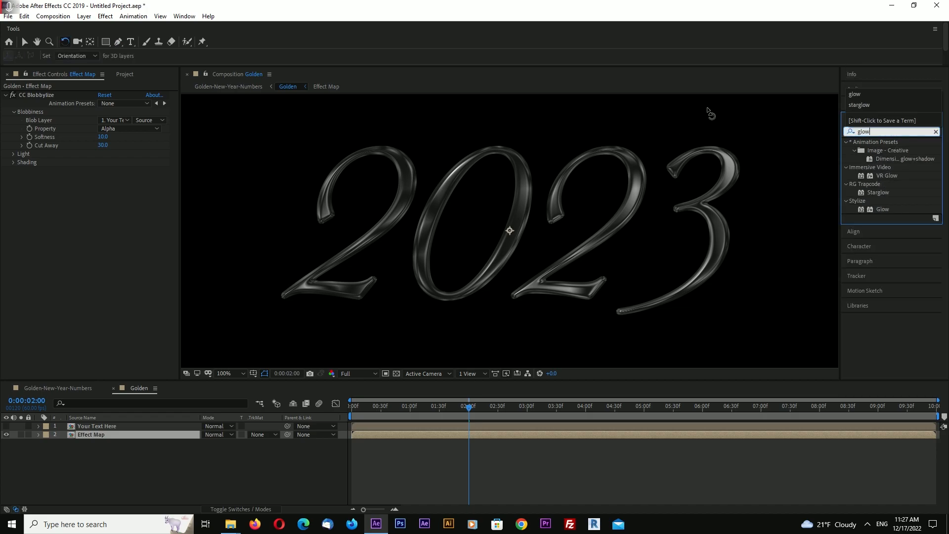
drag(883, 209, 450, 257)
key(v)
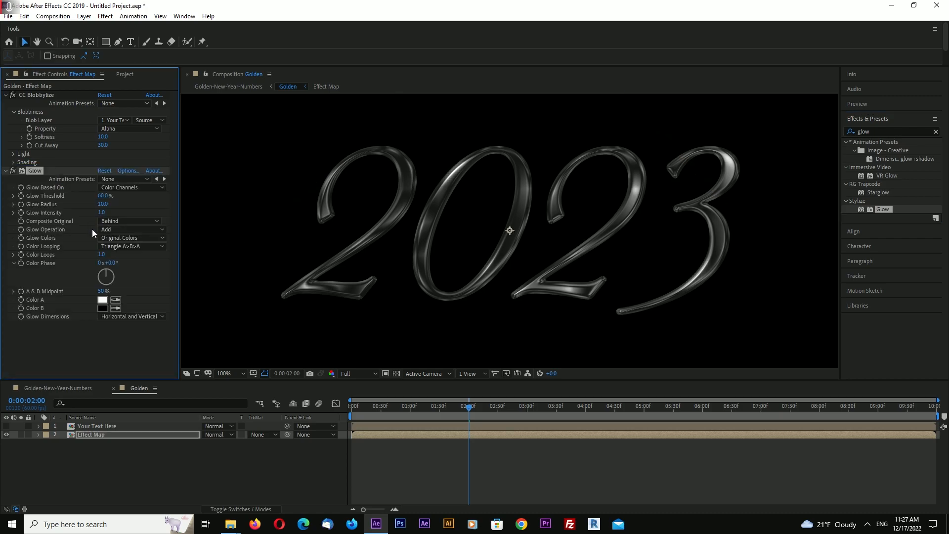
Step: Search the effects for "curves", apply Curves to the Effect Map layer and bend the middle of its RGB curve slightly downward
click(5, 170)
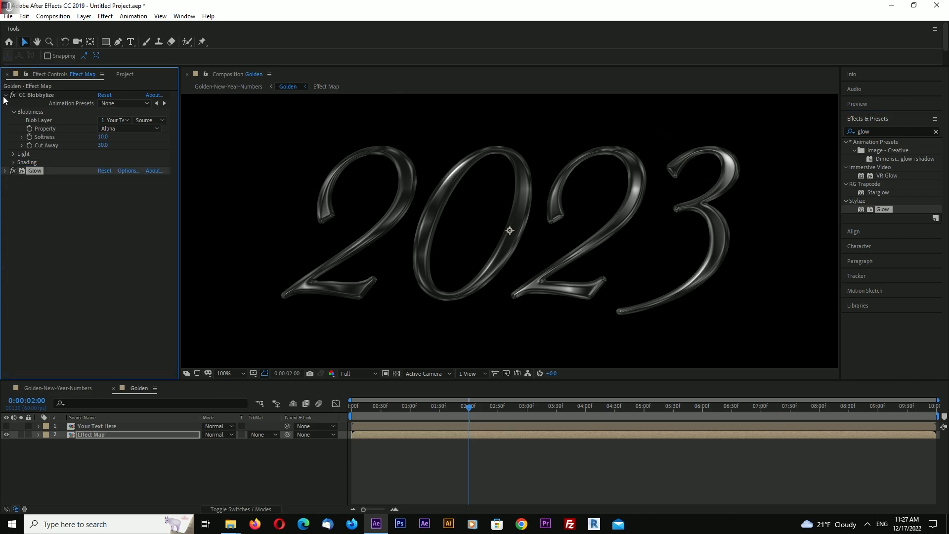
click(6, 95)
click(872, 130)
text(curves)
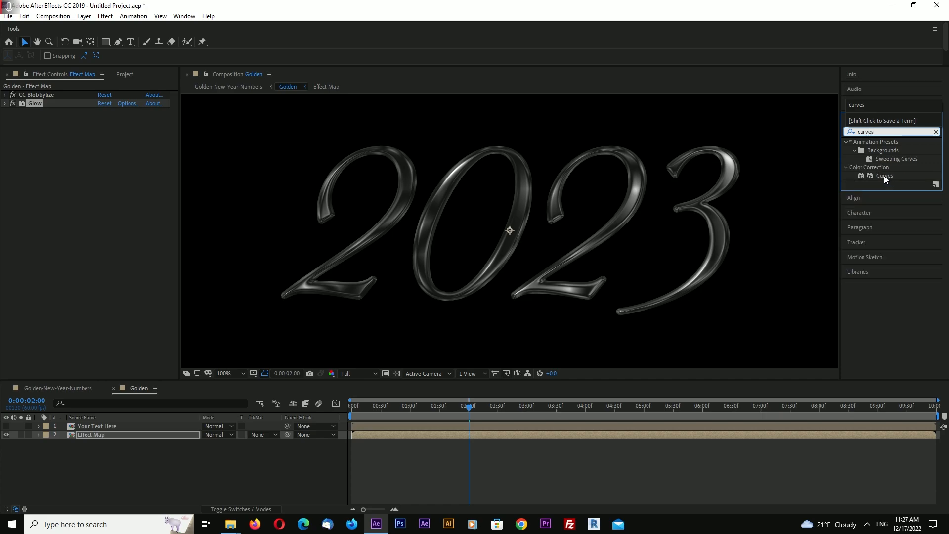
drag(883, 176, 77, 193)
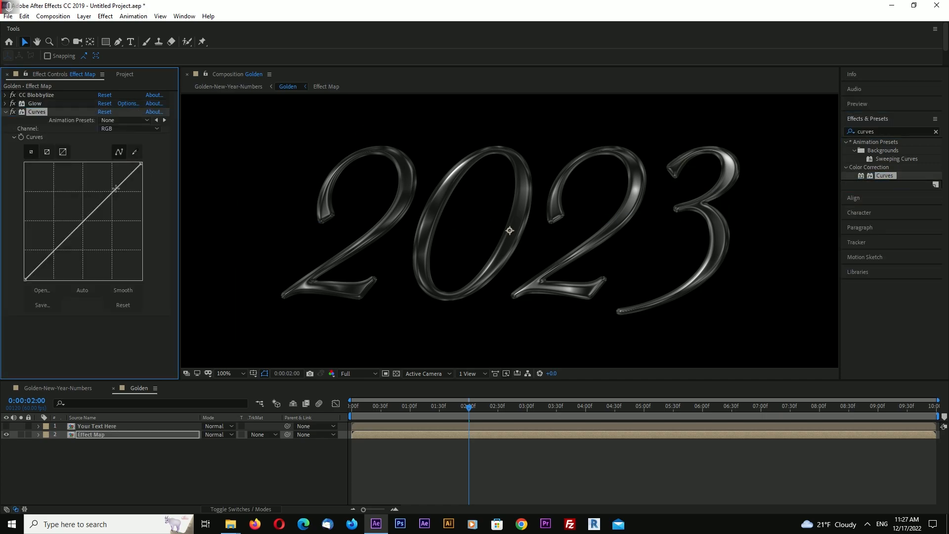
drag(84, 220, 90, 230)
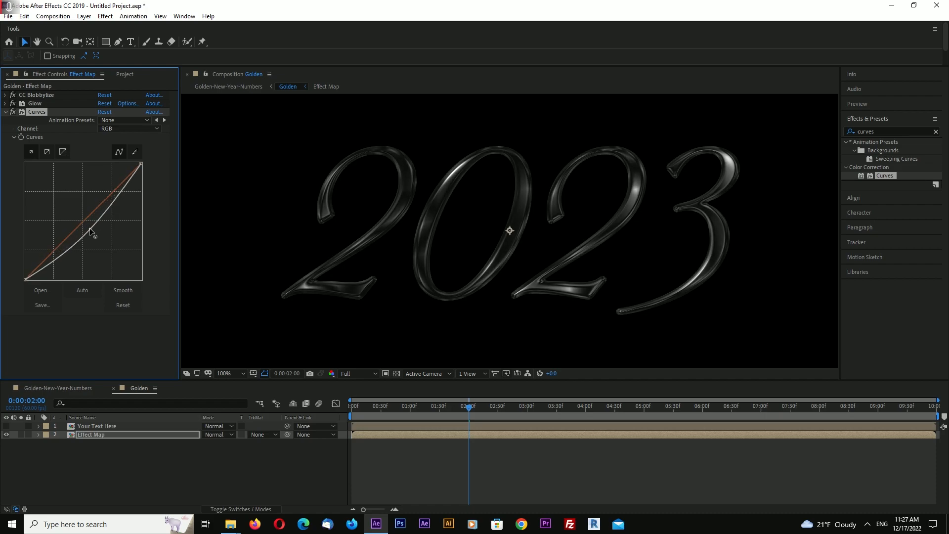
Step: Raise the Red channel curve in Curves and raise the Green channel curve less strongly
click(130, 128)
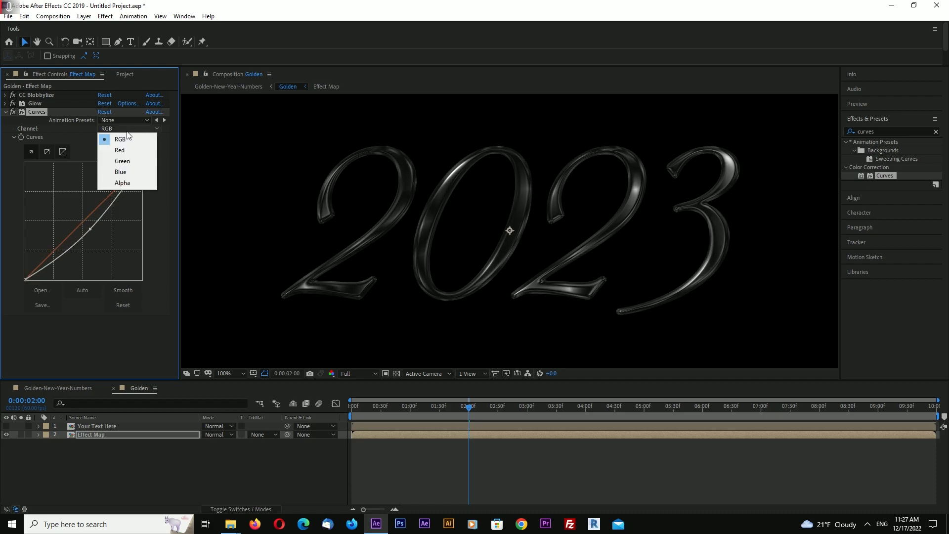
click(131, 150)
drag(84, 220, 90, 200)
click(129, 128)
click(130, 165)
drag(56, 232, 58, 233)
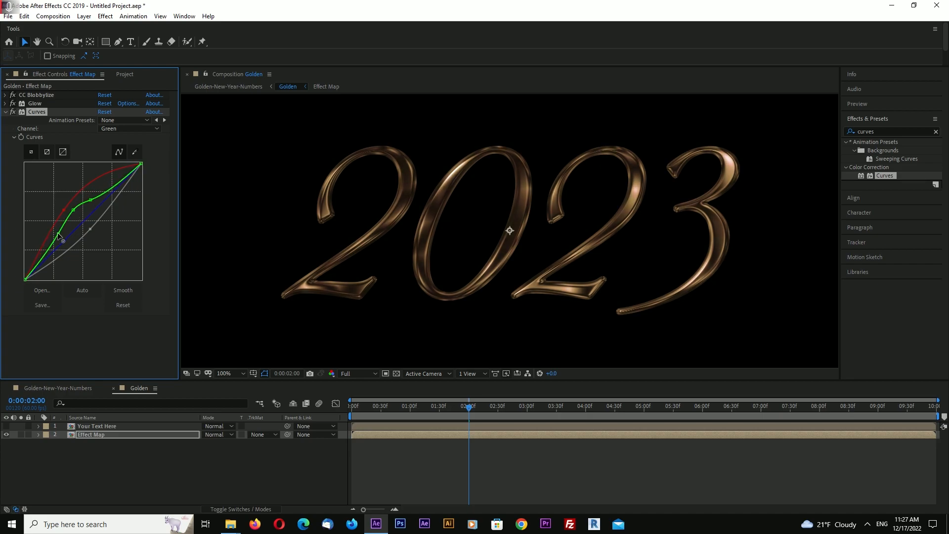
Step: Bend the middle of the Blue channel curve slightly downward and collapse the Curves settings
click(124, 129)
click(123, 171)
drag(83, 221, 92, 231)
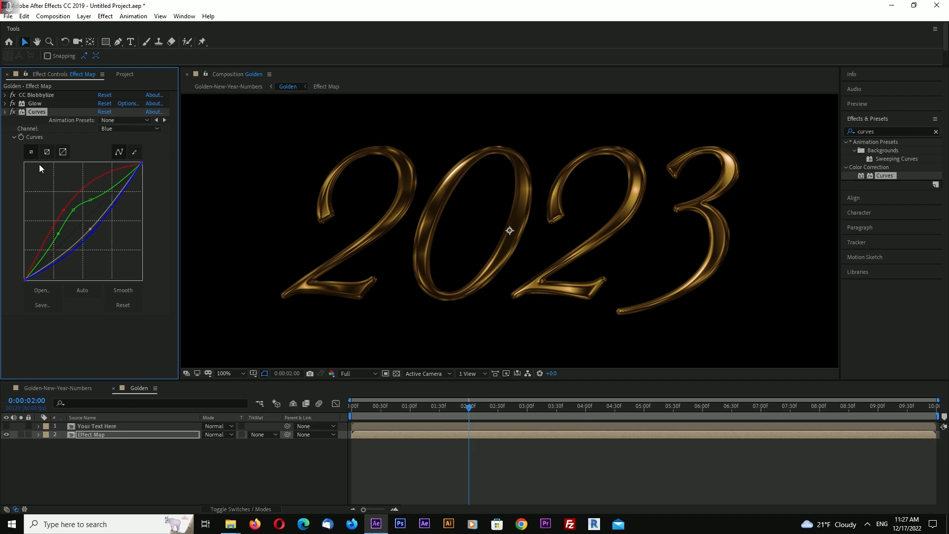
double_click(35, 109)
Step: Search the effects for "glow" and apply a second Glow to the Effect Map layer after Curves
drag(872, 132, 712, 138)
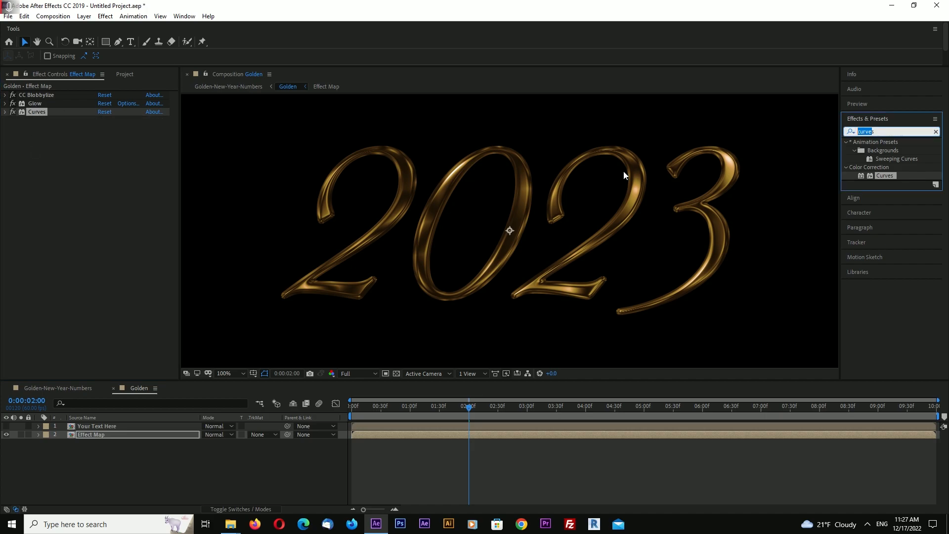
drag(907, 130, 593, 120)
text(glow)
drag(875, 209, 101, 194)
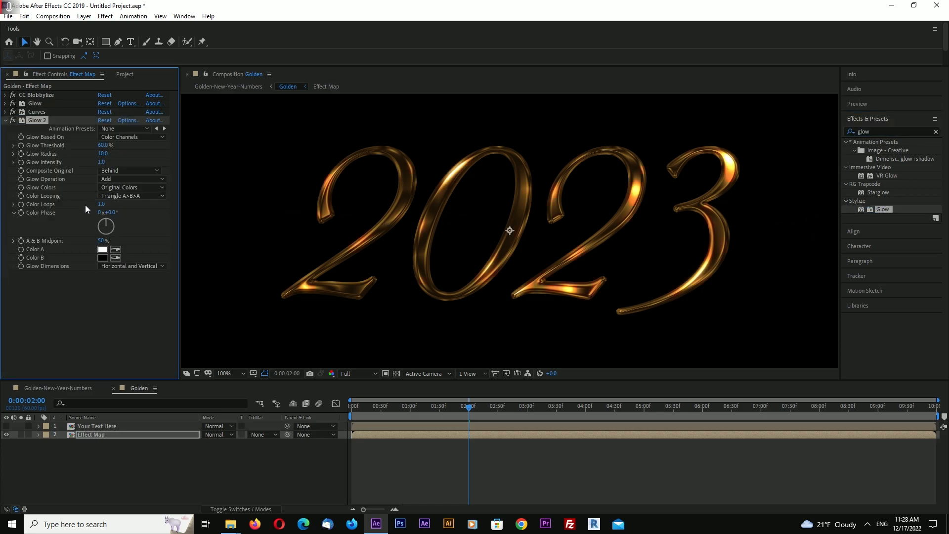
Step: Try a glow radius of 30, and 10, on the second Glow
click(102, 154)
text(30)
key(Return)
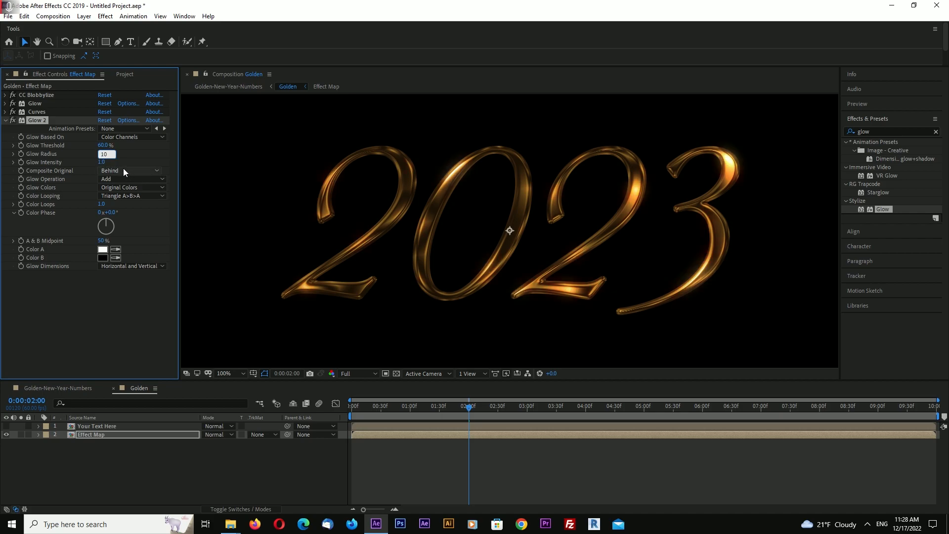
key(Return)
Step: Set the second Glow's radius to 20 and collapse its settings
click(103, 153)
text(20)
key(Return)
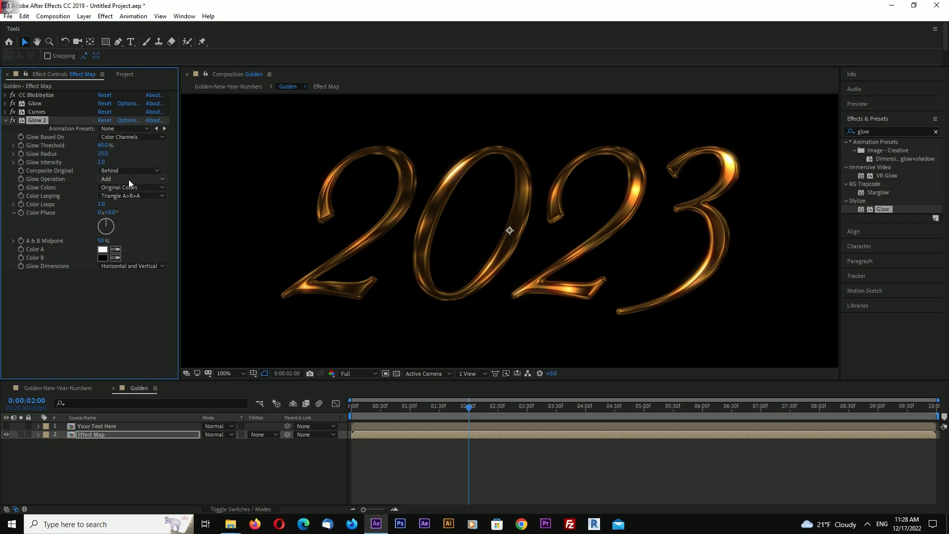
click(6, 120)
Step: Search the effects for "tint", apply Tint to the Effect Map layer and set its amount to 30%
drag(872, 132, 724, 145)
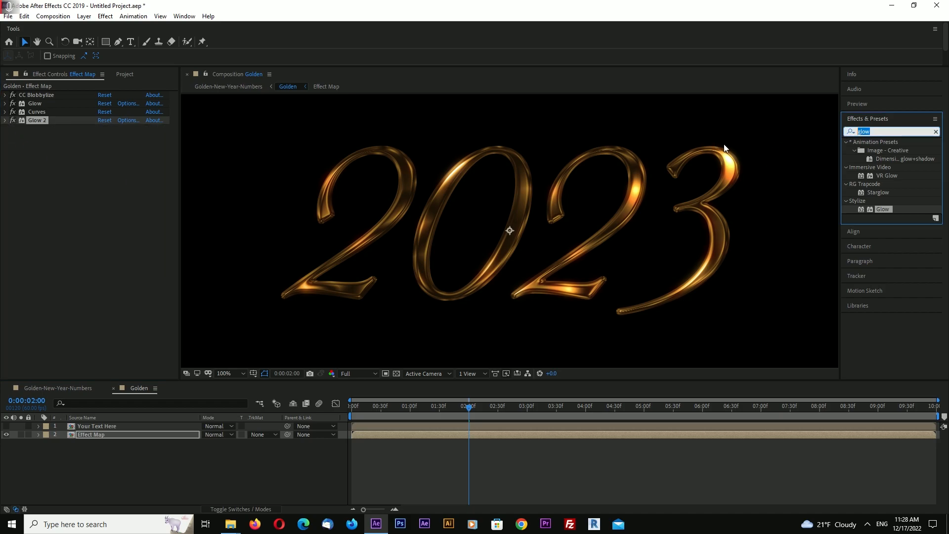
text(tint)
drag(884, 175, 72, 218)
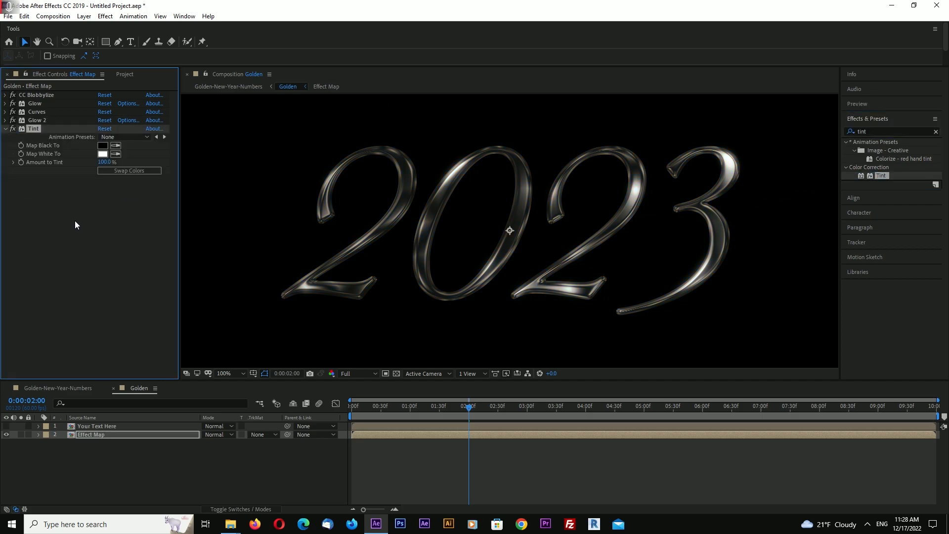
click(104, 162)
text(20)
key(Return)
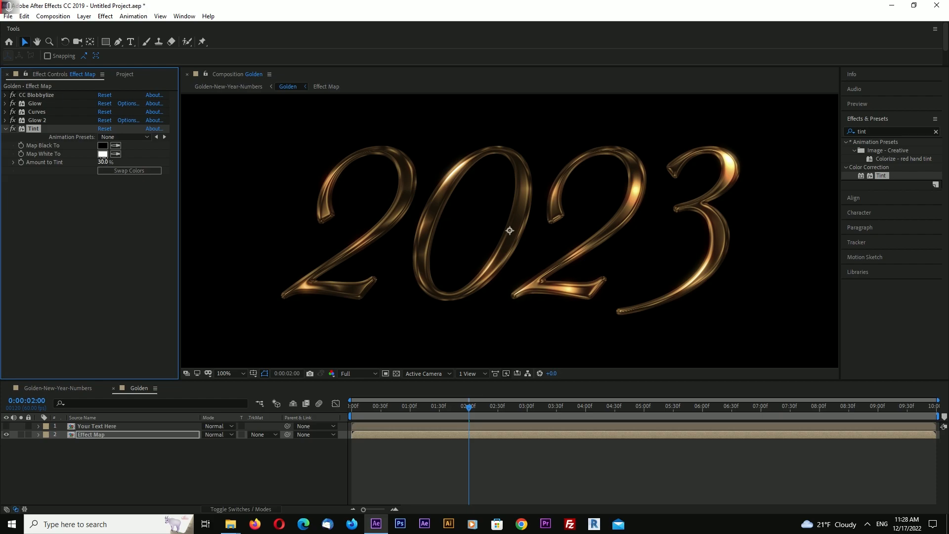
click(5, 128)
Step: Close the Golden composition and turn off the transparency grid in the Golden-New-Year-Numbers composition
mouse_move(389, 406)
mouse_down()
mouse_move(352, 404)
mouse_move(439, 406)
mouse_move(362, 405)
mouse_move(407, 408)
mouse_up()
click(113, 388)
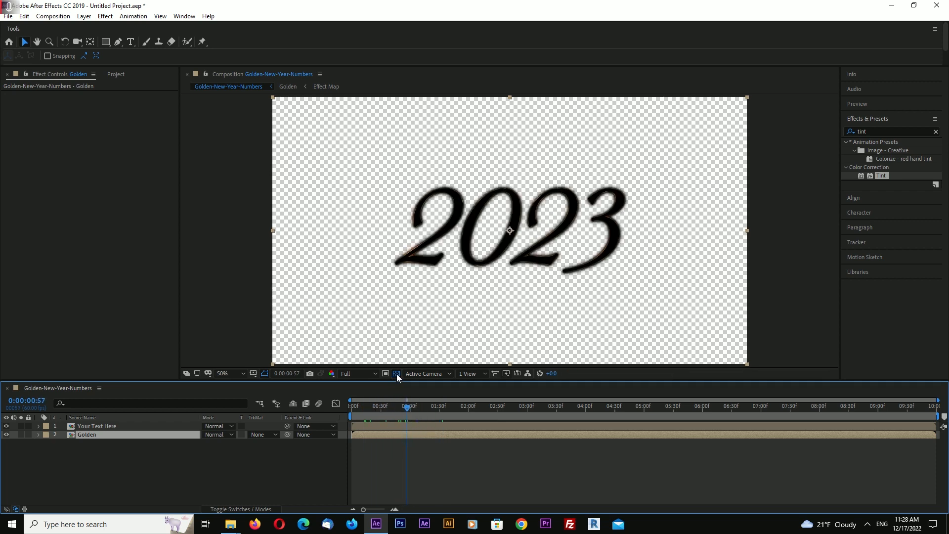
click(396, 373)
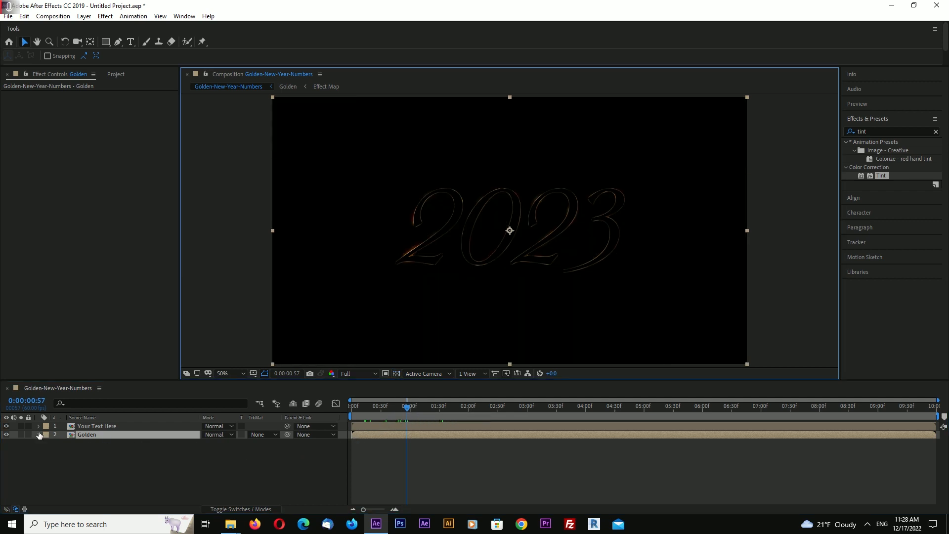
Step: Hide the Your Text Here layer and show the composition at 100% magnification
click(97, 428)
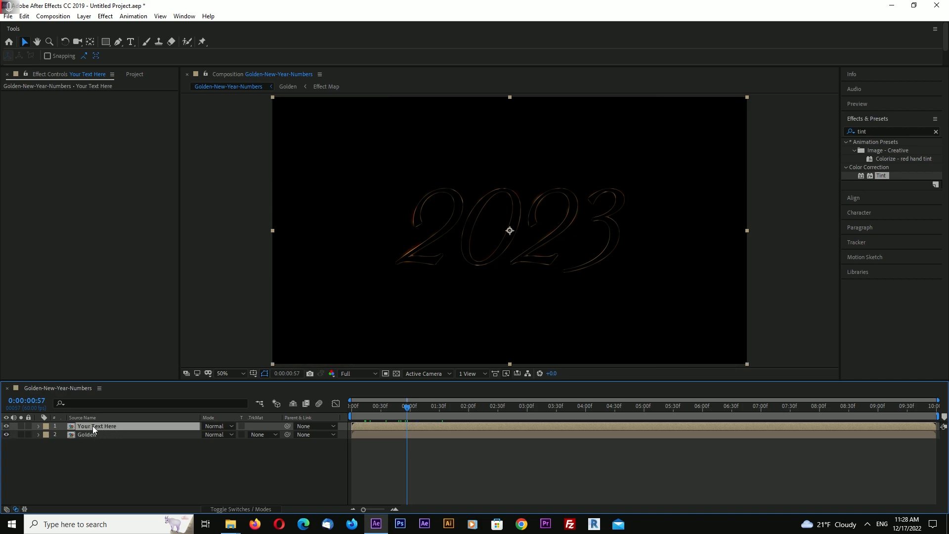
click(6, 425)
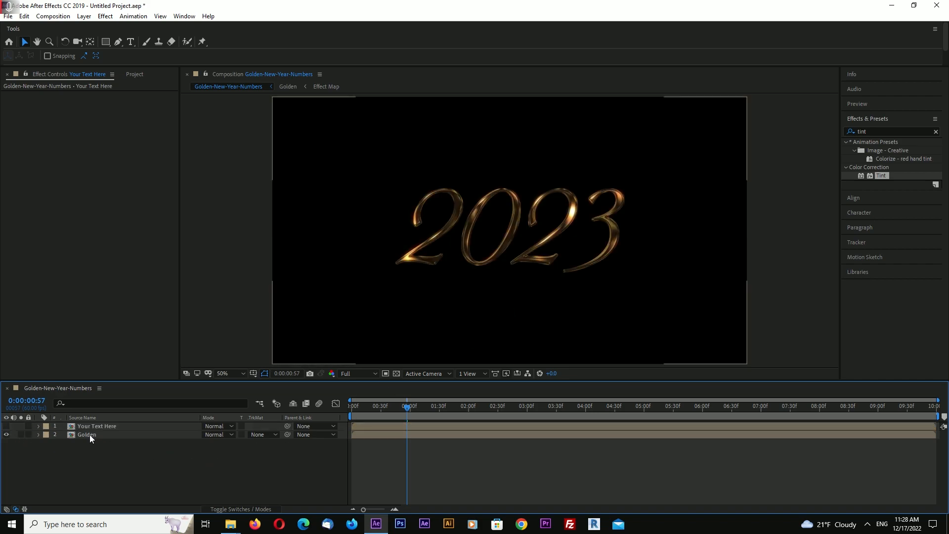
click(176, 466)
mouse_move(407, 407)
mouse_down()
mouse_move(417, 409)
mouse_move(387, 408)
mouse_move(406, 411)
mouse_up()
key(slash)
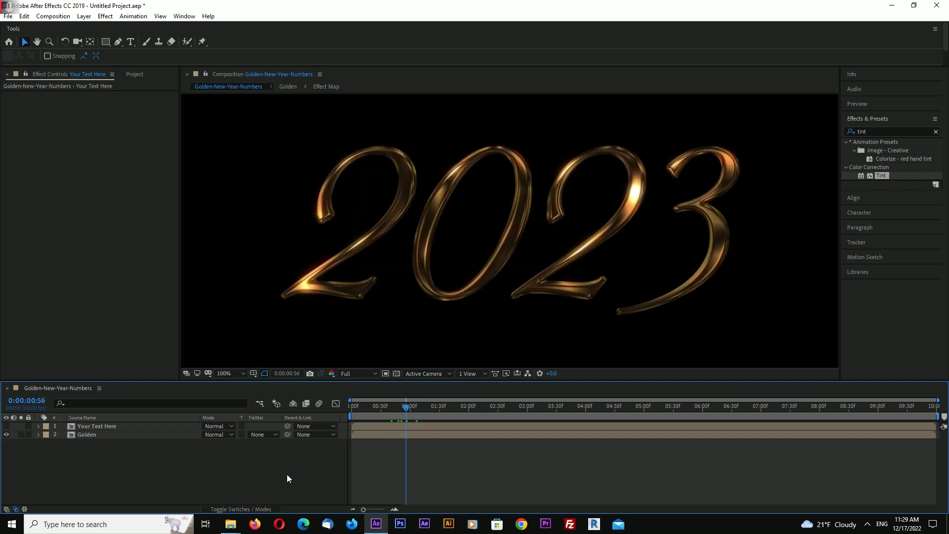
Step: Rename the Your Text Here layer as Emitter
click(78, 428)
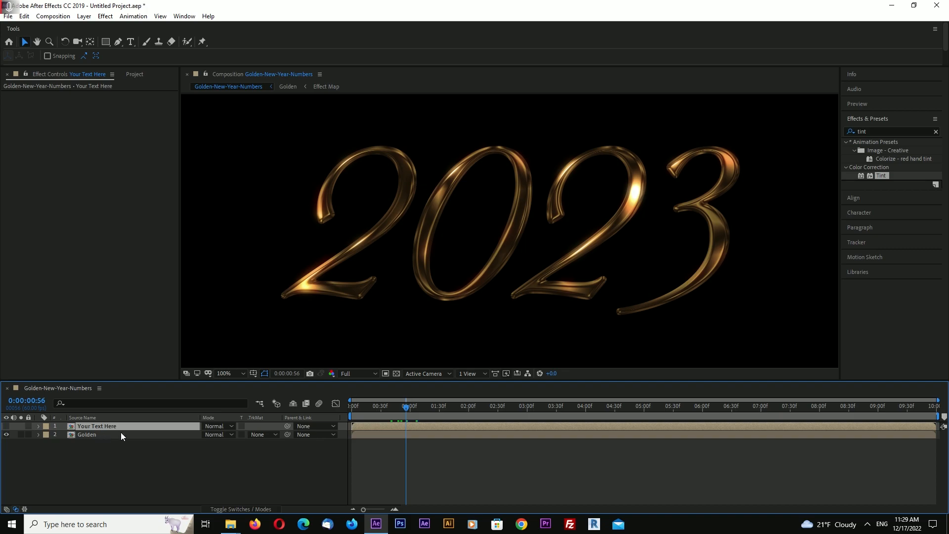
right_click(105, 428)
click(134, 422)
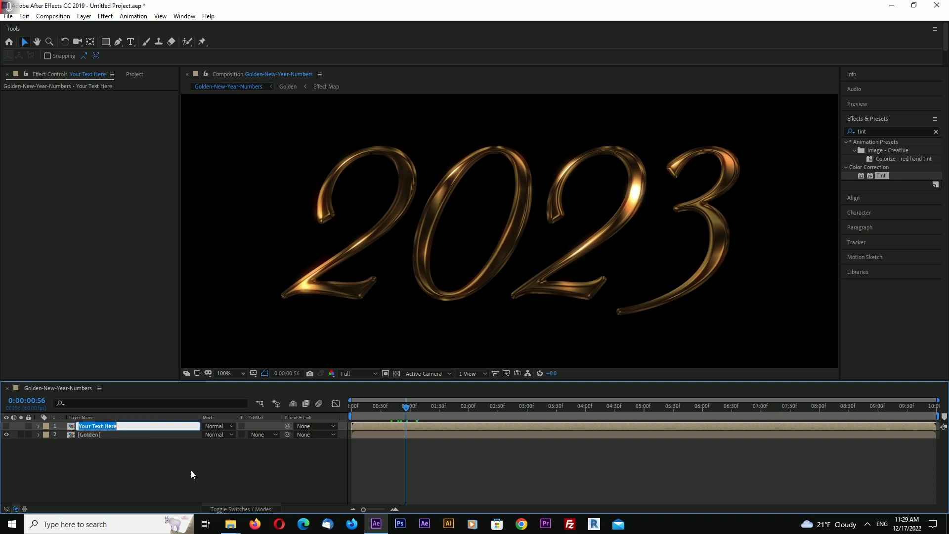
text(Emitter)
key(Return)
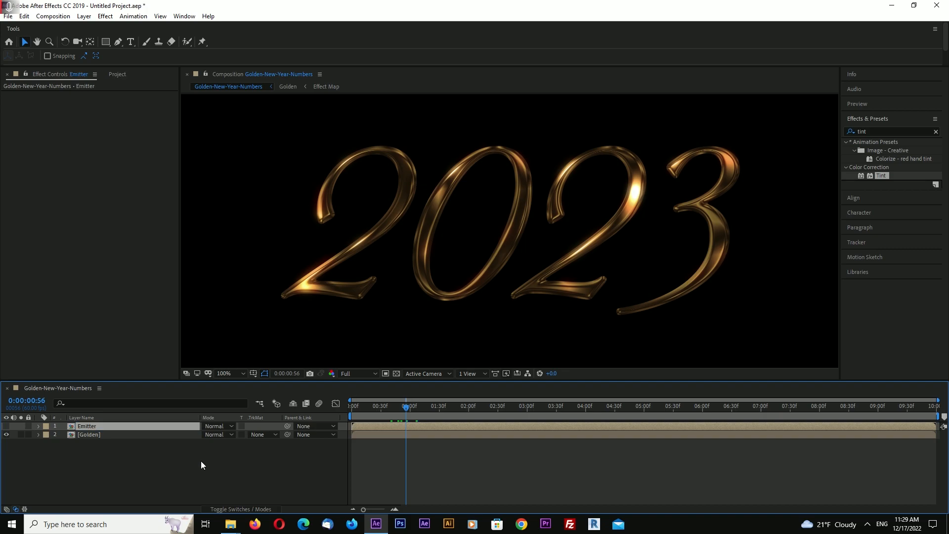
Step: Search the effects for "parti" and create a black solid layer named Particles
click(865, 129)
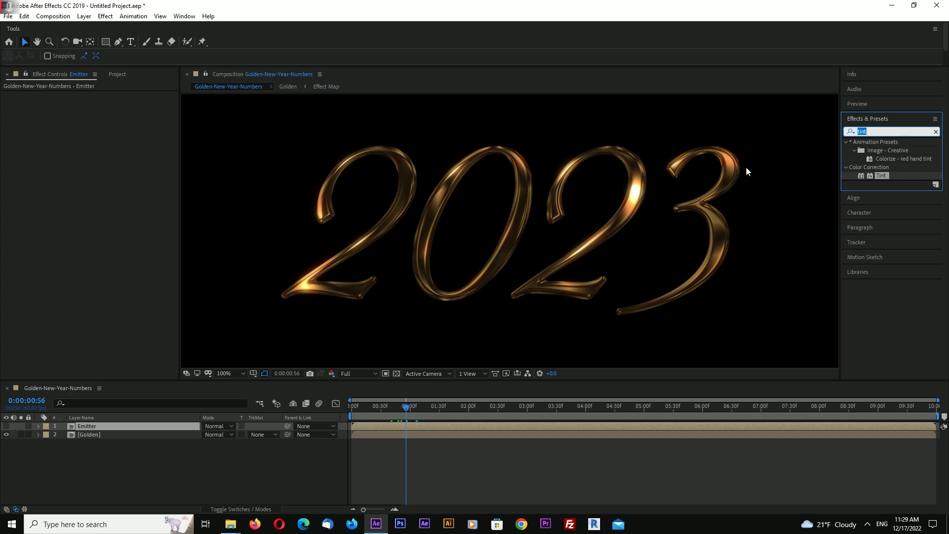
text(parti)
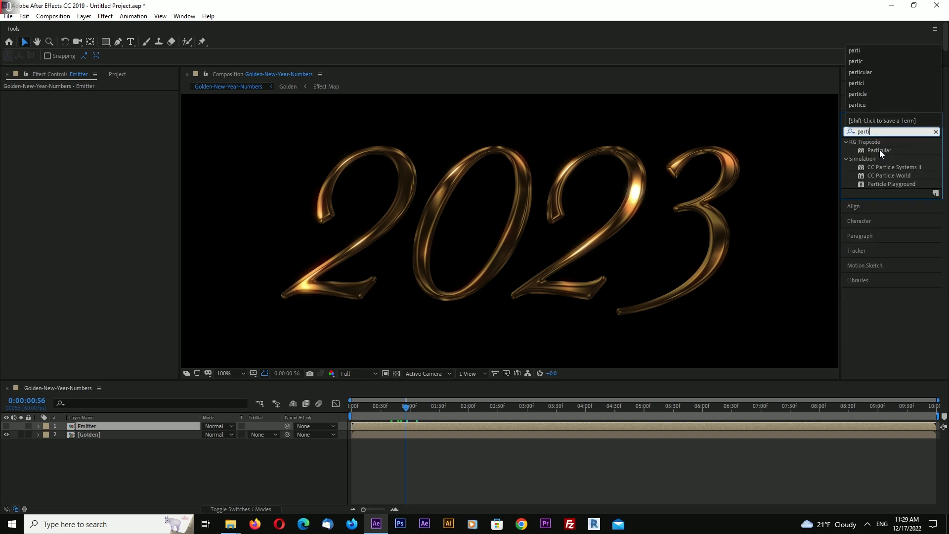
click(879, 150)
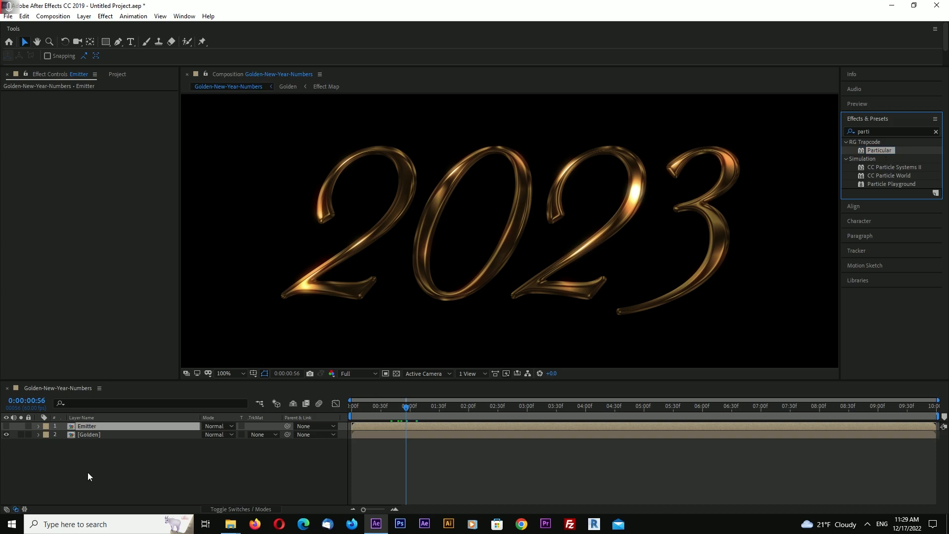
right_click(108, 465)
mouse_move(172, 359)
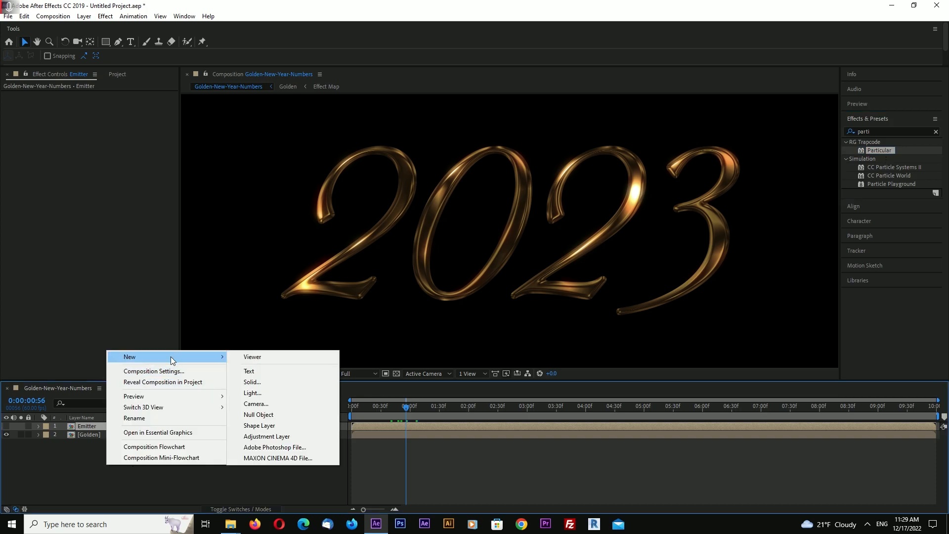
click(252, 382)
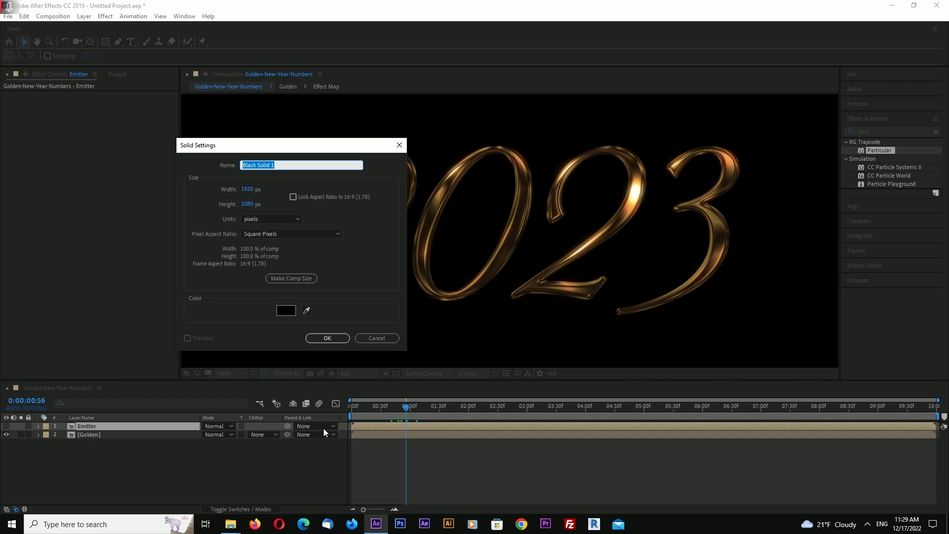
text(Particles)
click(334, 341)
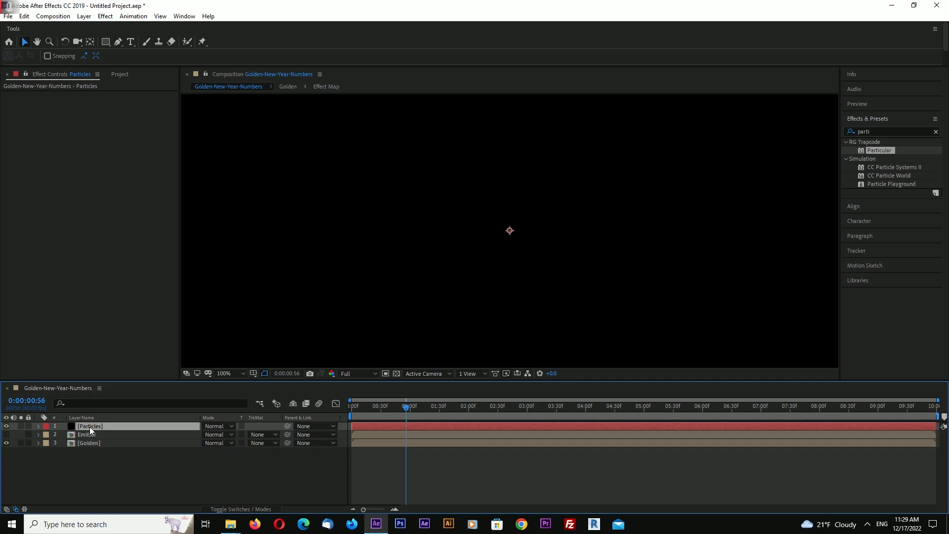
Step: Apply Particular to the Particles layer and move the current time to 0:00:01:39
mouse_move(881, 152)
mouse_down()
mouse_move(119, 443)
mouse_move(98, 433)
mouse_up()
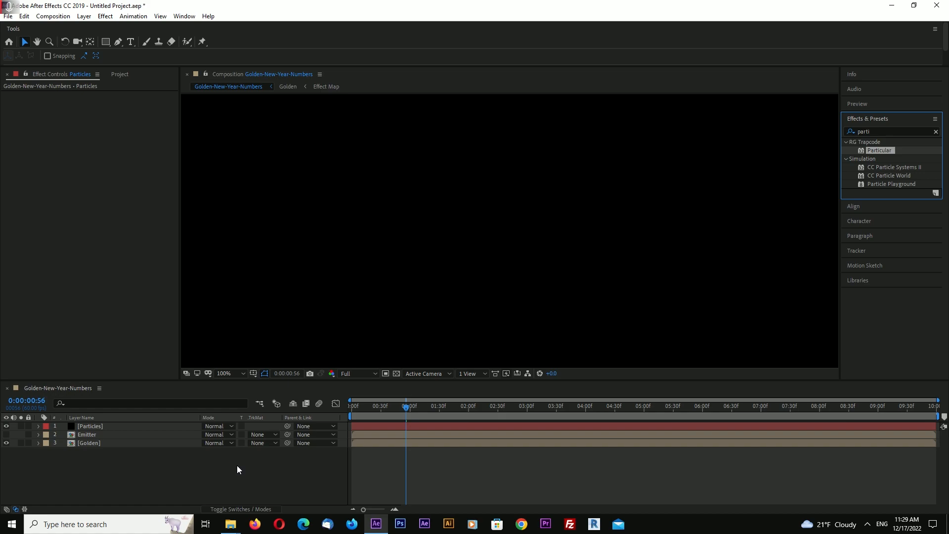
drag(407, 407, 448, 408)
Step: Set the composition's preview resolution to Half
click(359, 373)
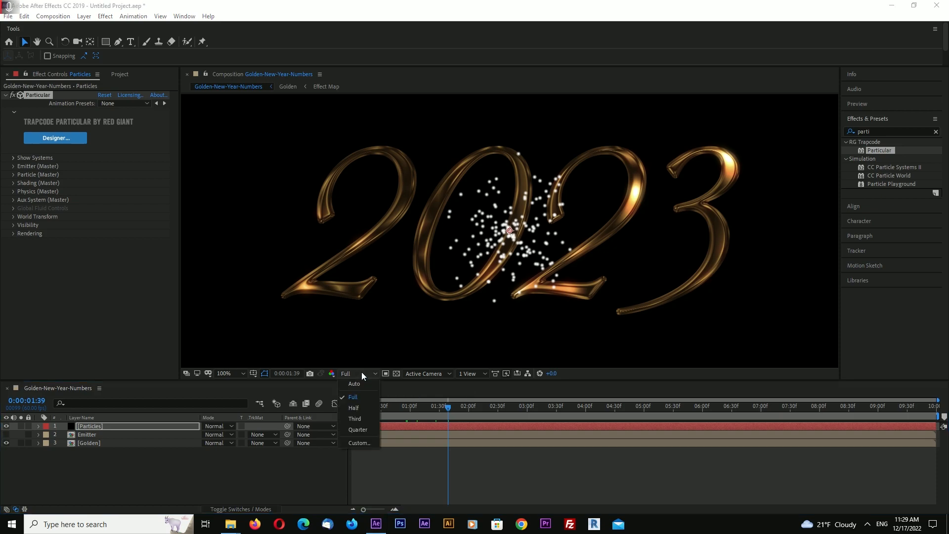
click(362, 429)
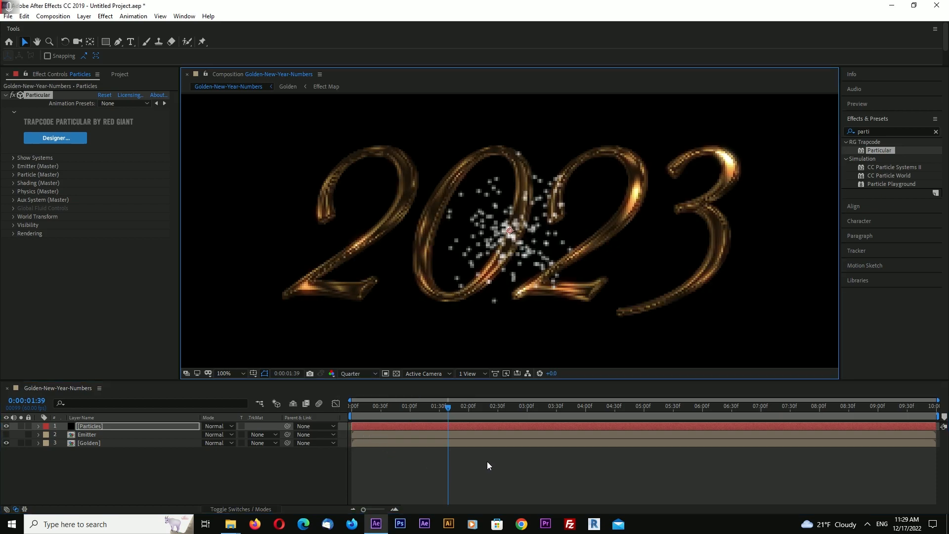
click(360, 374)
click(366, 408)
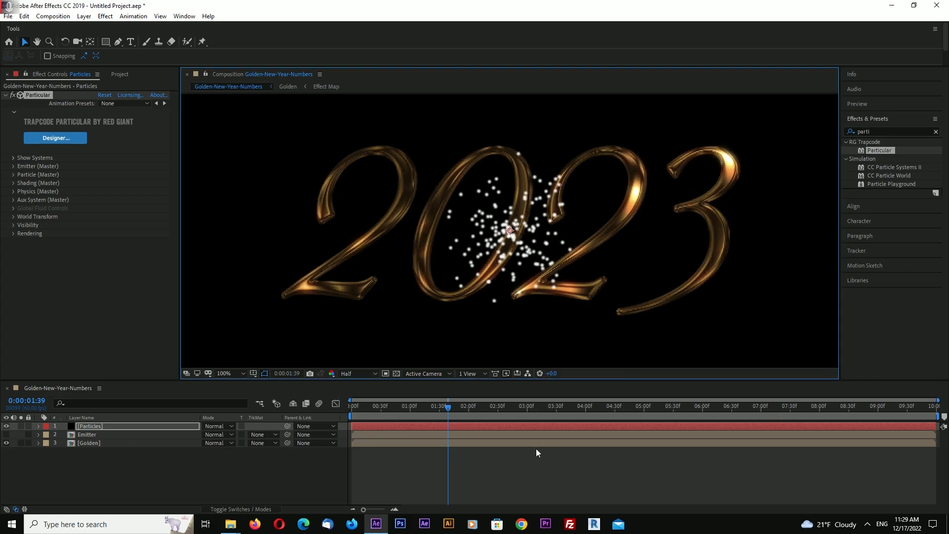
Step: Save the project as tutorial in the Golden-New-Year-Numbers folder
click(8, 16)
mouse_move(48, 121)
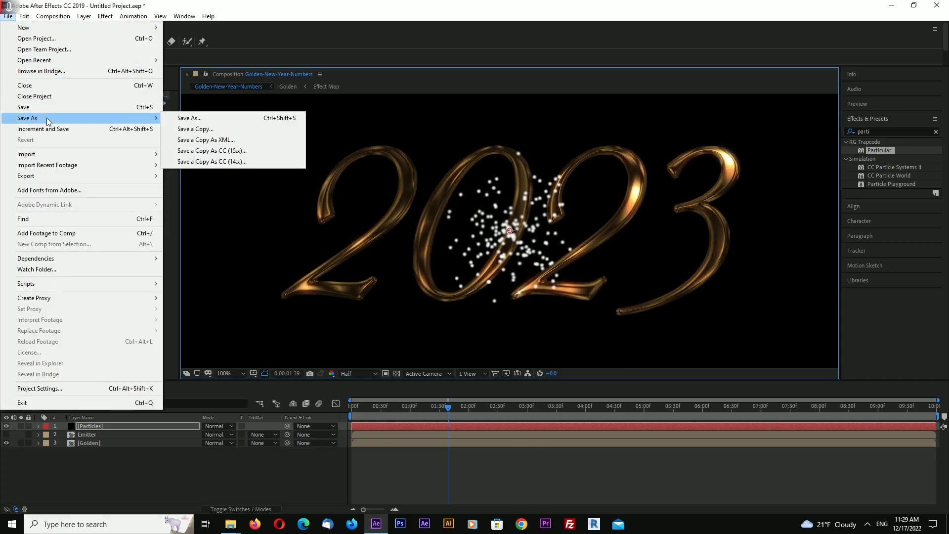
click(265, 122)
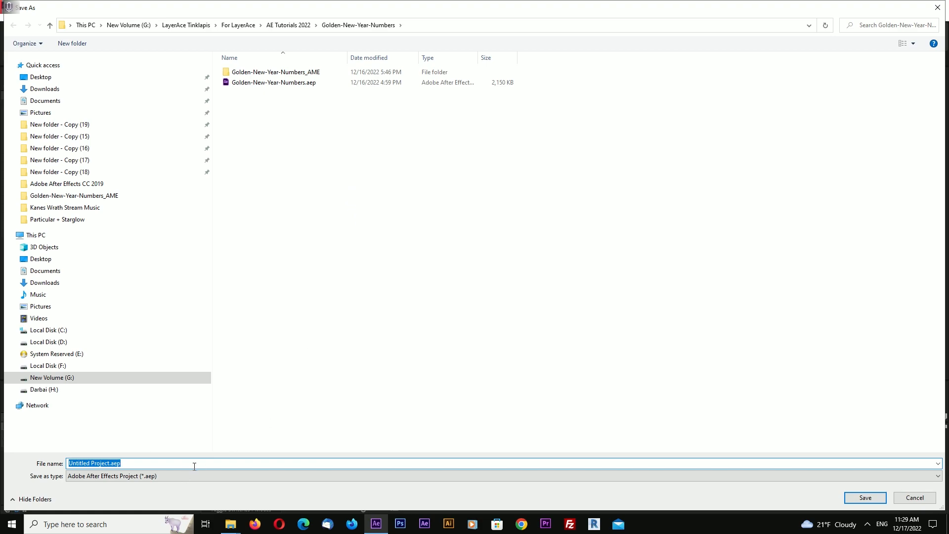
text(1)
drag(80, 463, 43, 462)
text(tutorial)
key(Return)
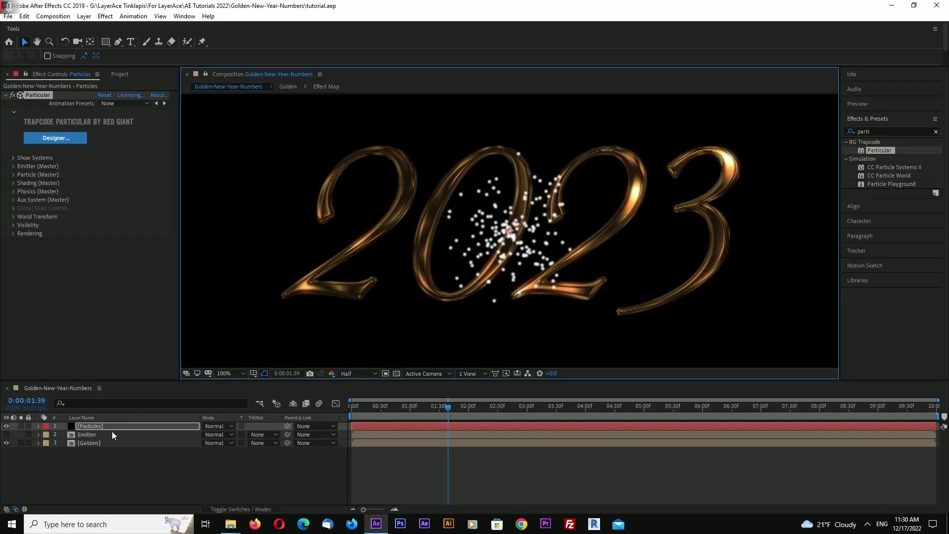
Step: Set Particular's emitter type to Layer with 20000 particles per second and move the current time to 0:00:02:56
click(91, 426)
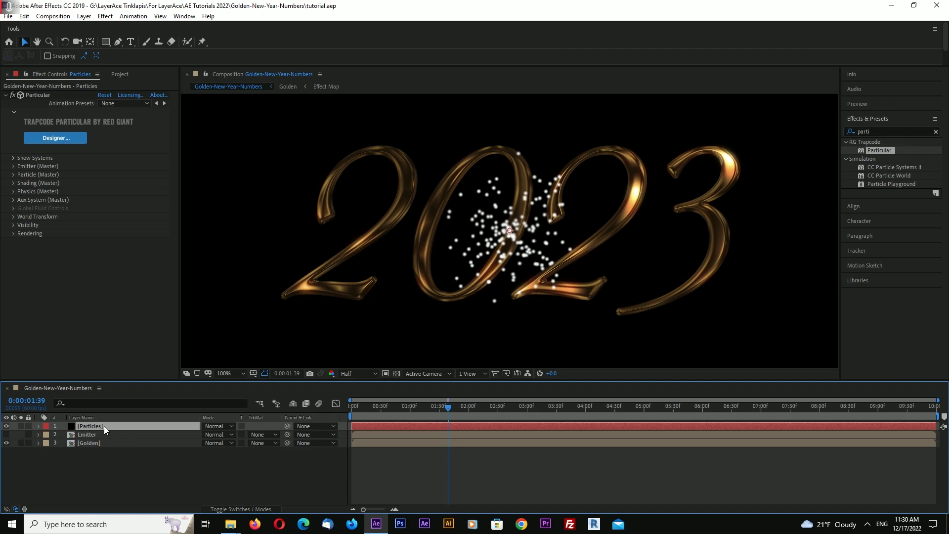
click(14, 166)
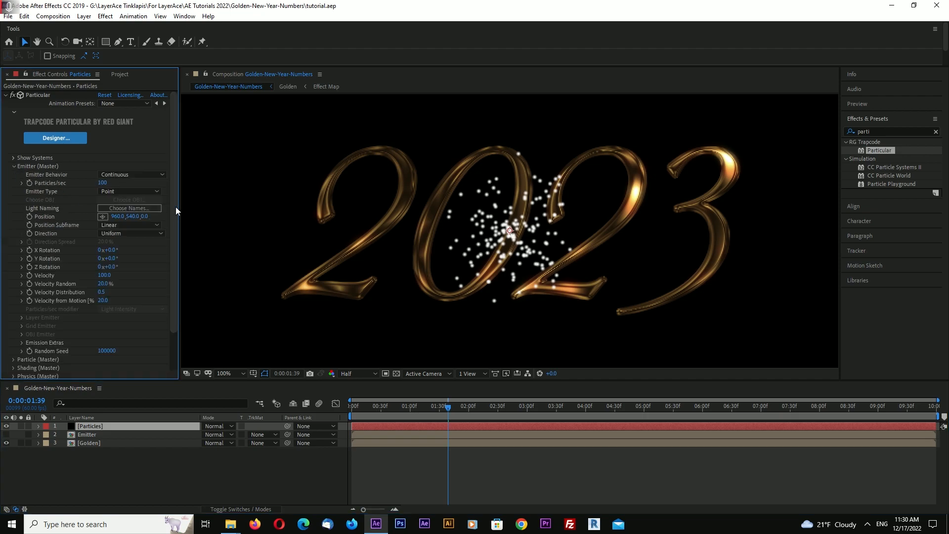
drag(181, 218, 234, 221)
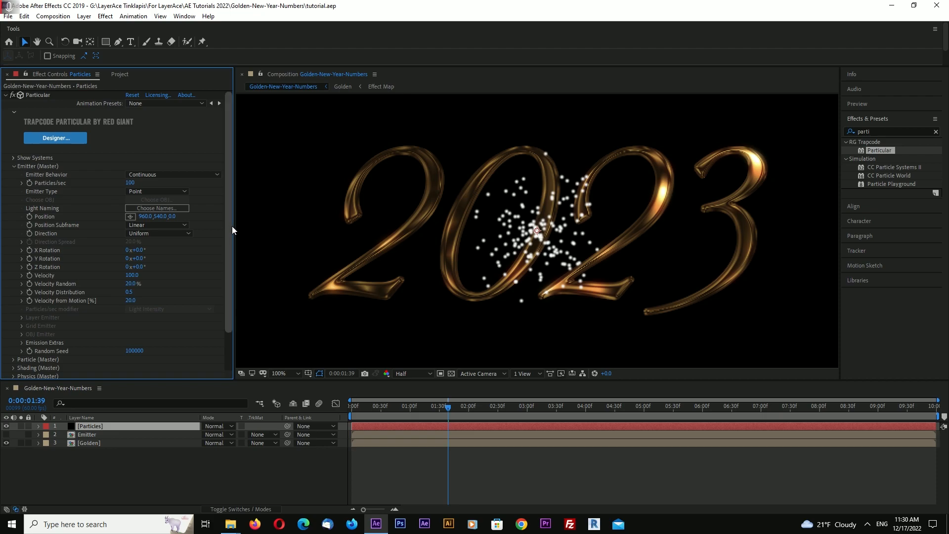
click(159, 192)
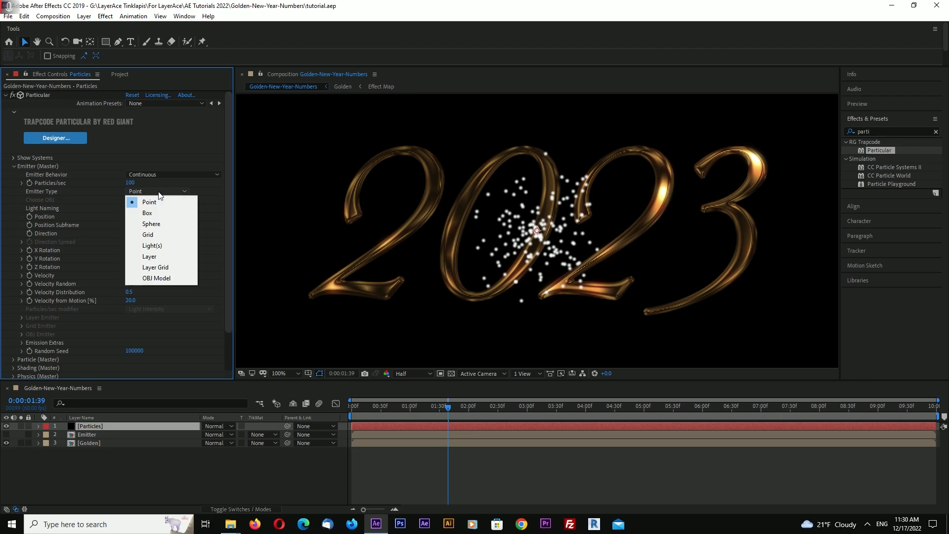
click(163, 256)
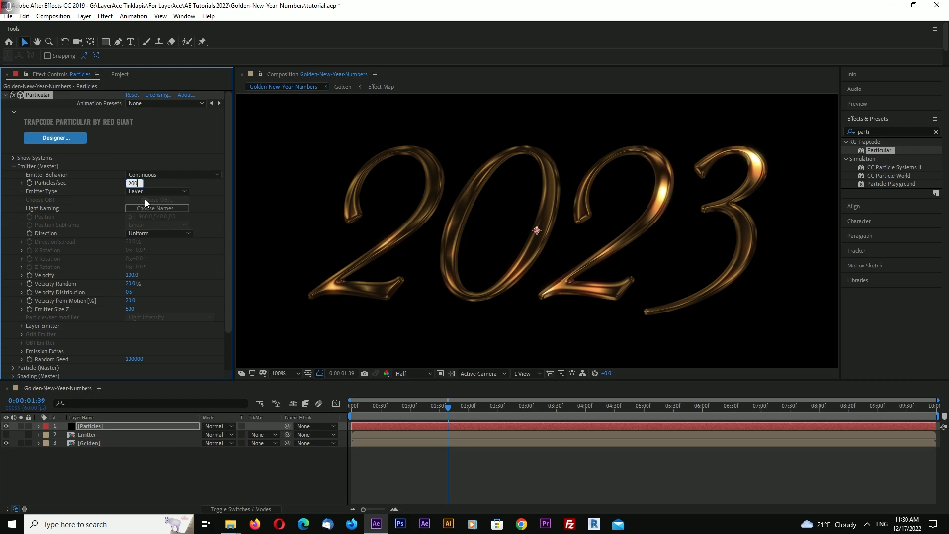
key(Return)
click(474, 407)
click(523, 405)
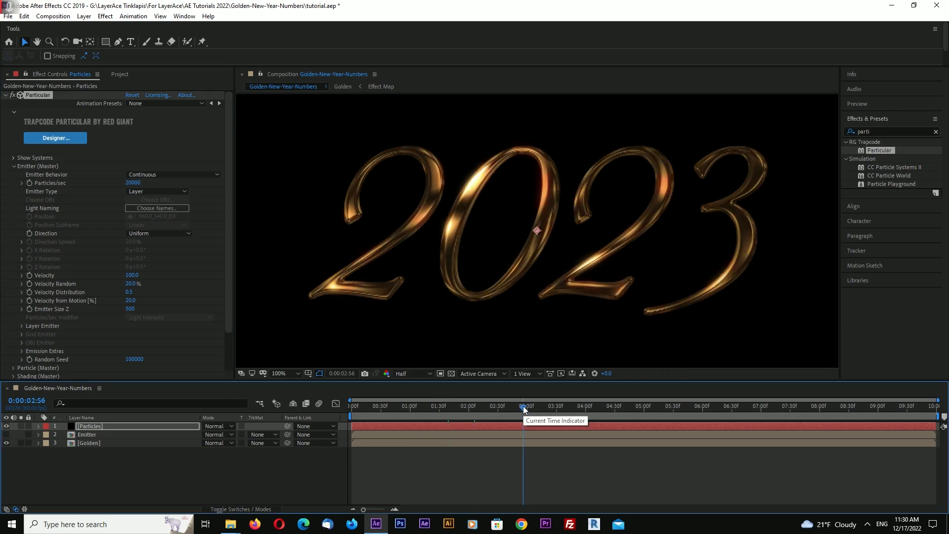
Step: Try to assign the Emitter layer as Particular's Layer Emitter source
click(22, 326)
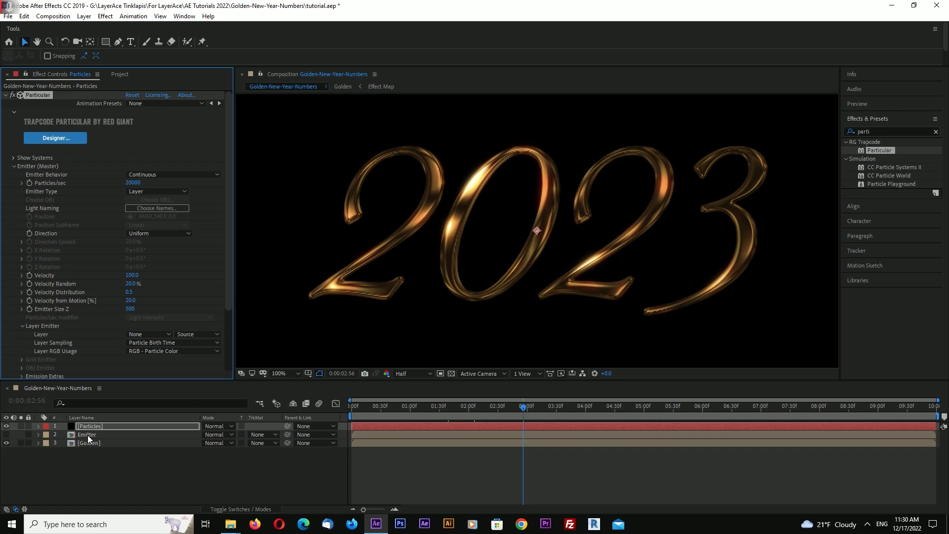
click(150, 334)
click(144, 368)
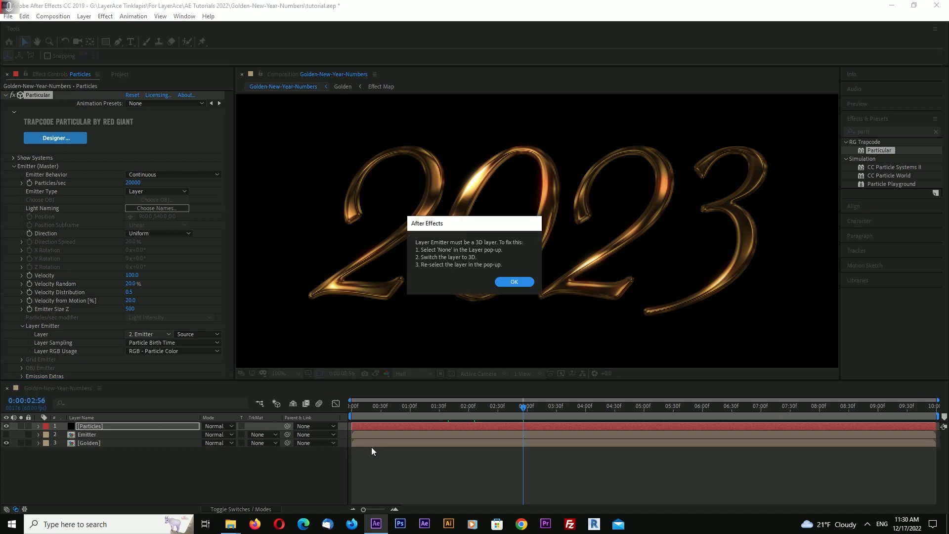
click(515, 282)
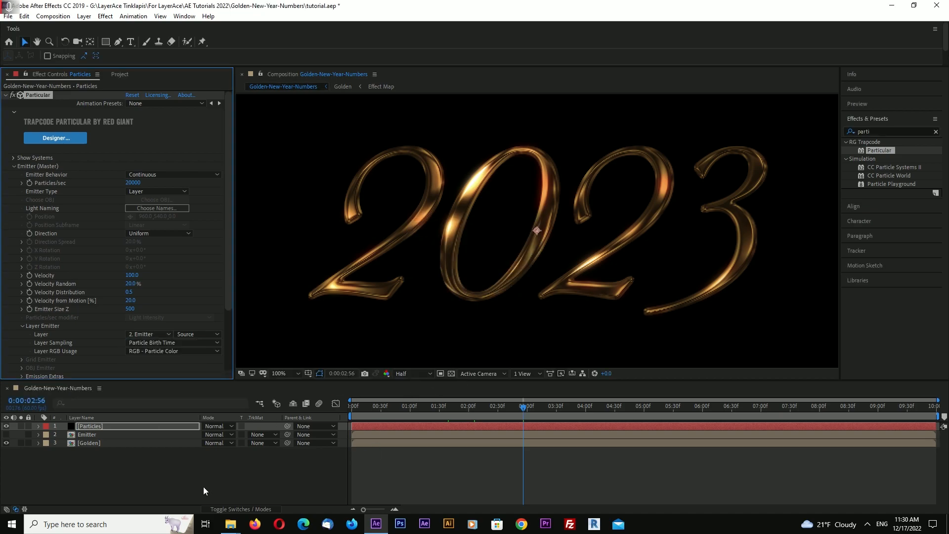
Step: Make the Emitter and Golden layers 3D and reselect Emitter as Particular's Layer Emitter source
click(240, 509)
drag(257, 443, 257, 435)
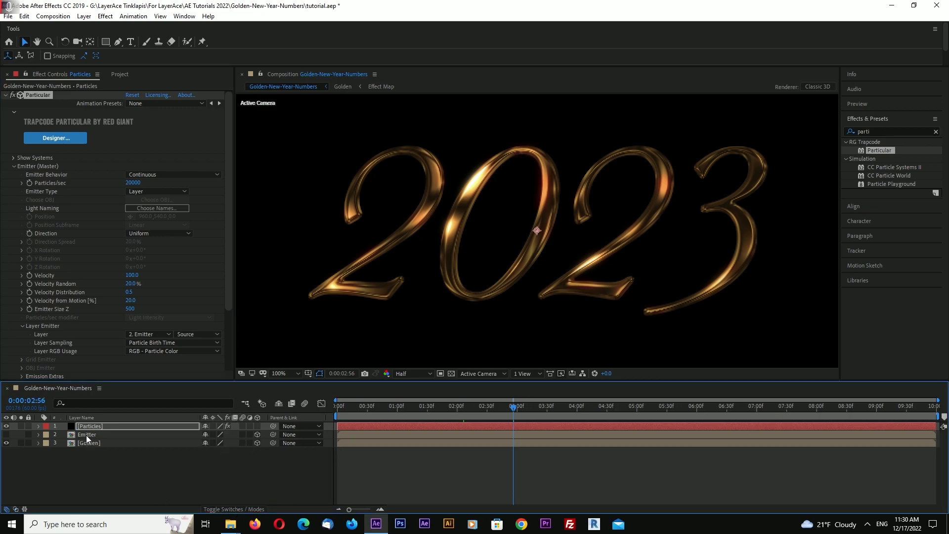
click(148, 334)
click(155, 347)
click(150, 334)
click(163, 369)
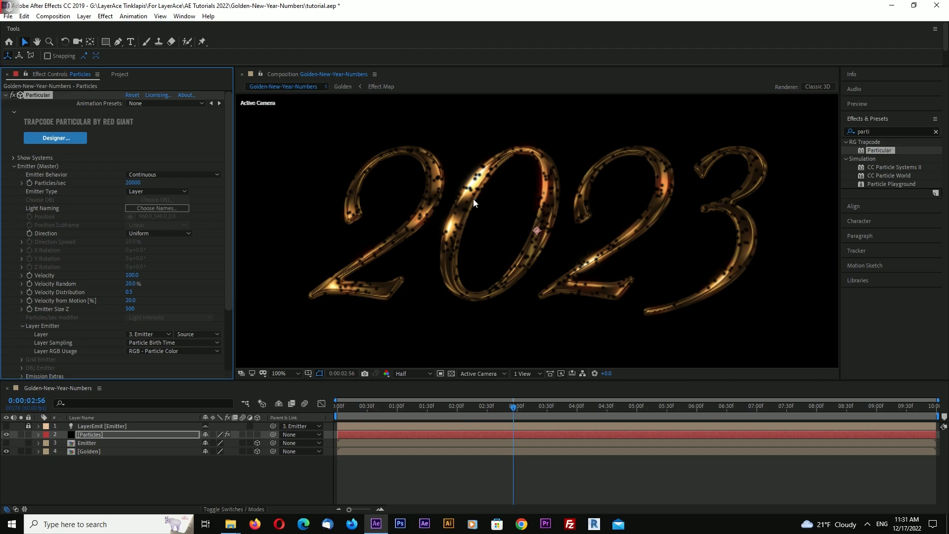
Step: Set the Layer Emitter's Layer RGB Usage to None
click(451, 374)
click(451, 373)
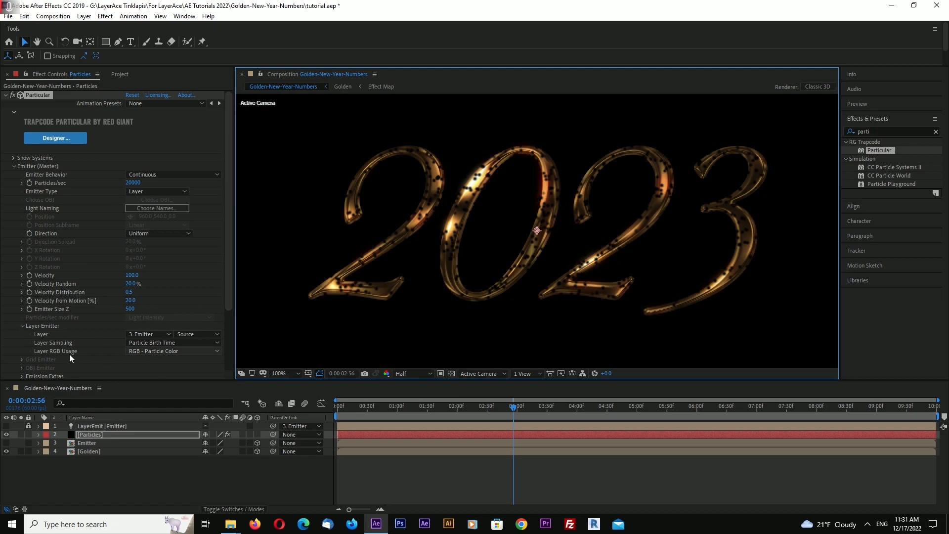
click(153, 352)
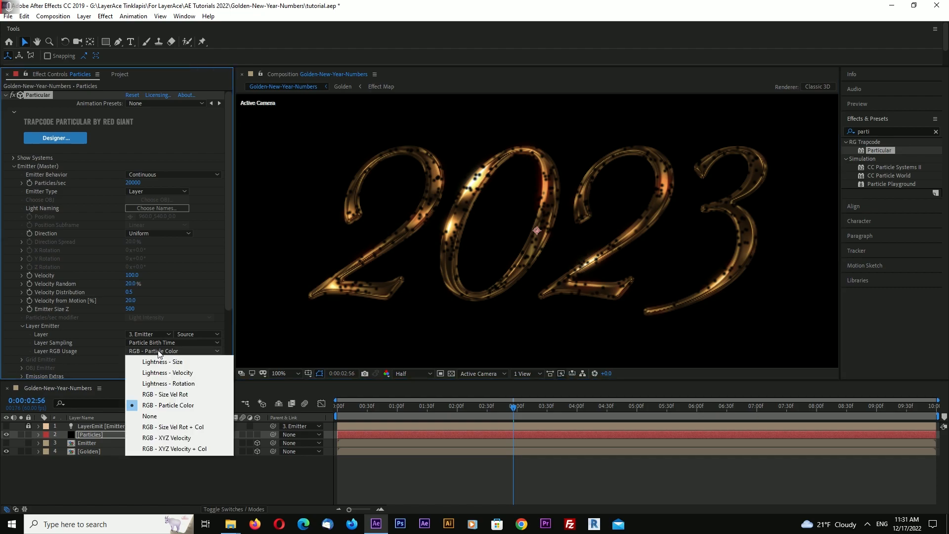
click(190, 416)
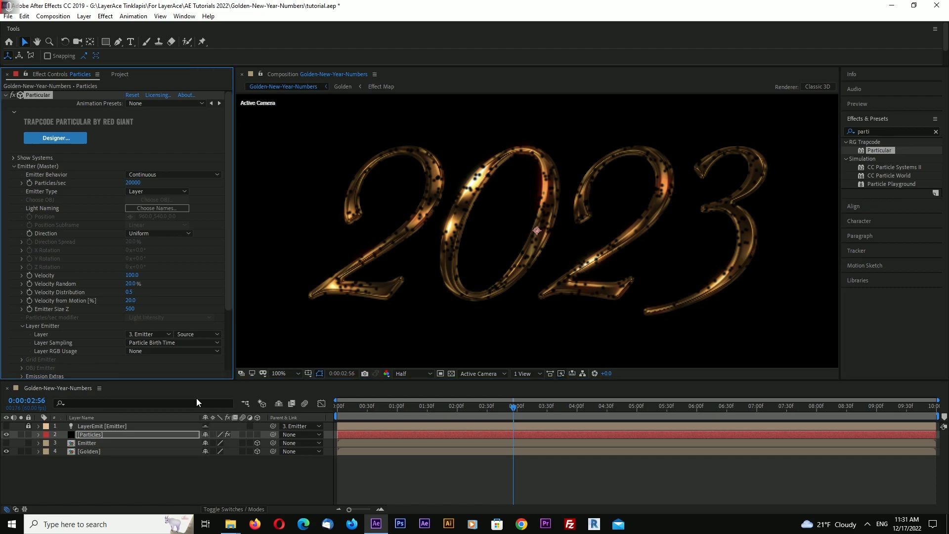
Step: Set the emitter's Emitter Size Z and Velocity to 0
click(22, 326)
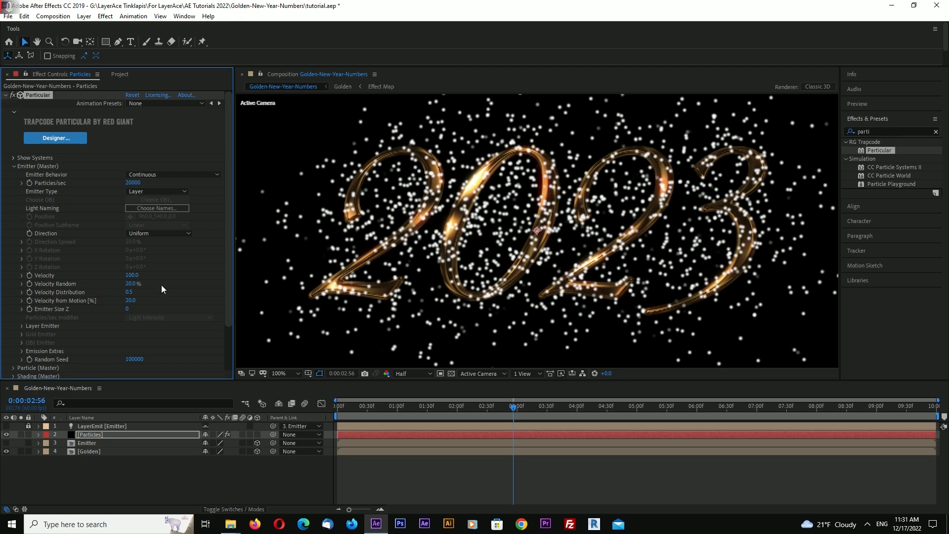
click(133, 275)
text(0)
key(Return)
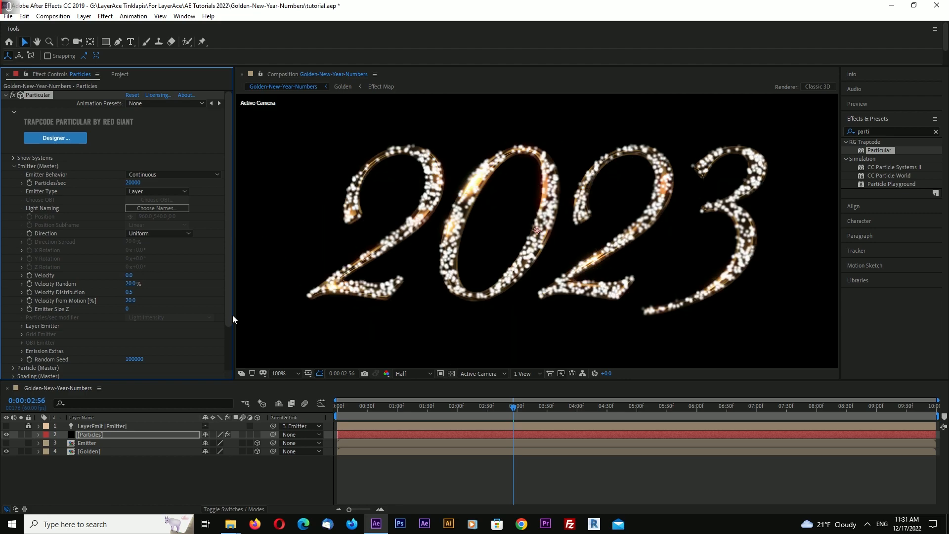
click(13, 167)
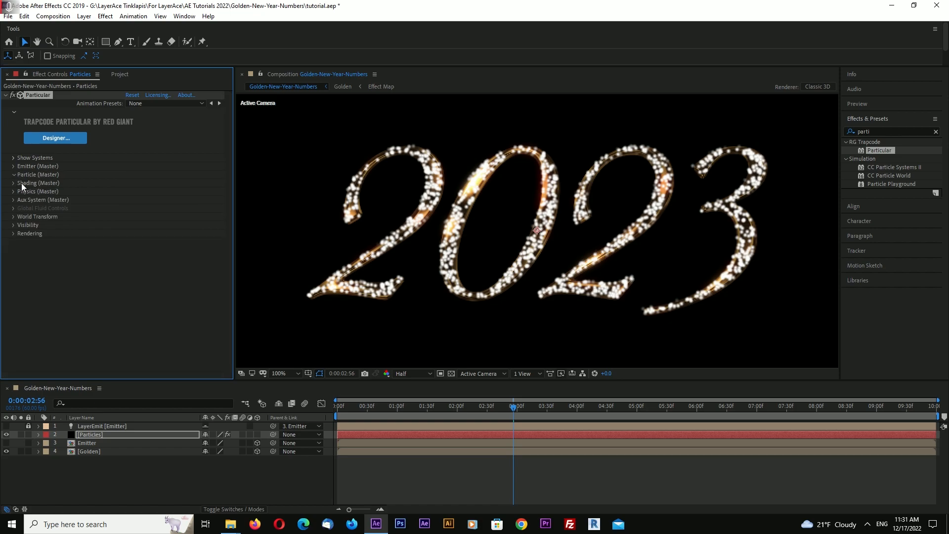
Step: Set the particles' Life to 2.5 seconds and their Size to 4
drag(233, 216, 258, 222)
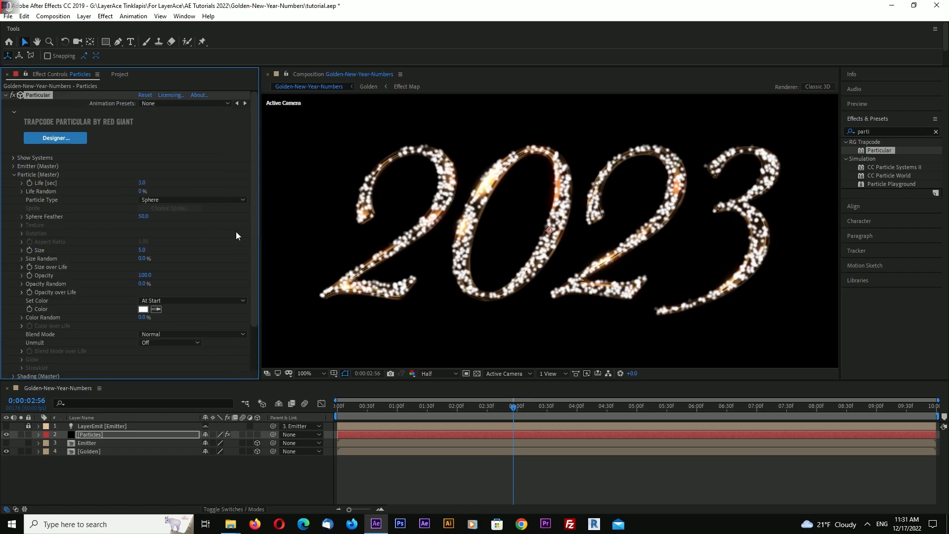
click(141, 183)
text(2.5)
key(Return)
click(143, 251)
text(4)
key(Return)
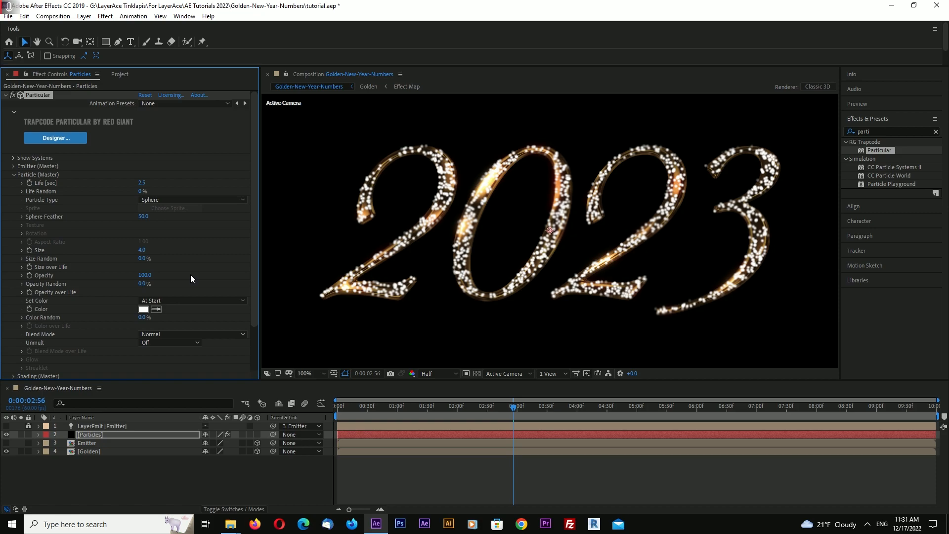
Step: Set the particles' Sphere Feather to 0 and Opacity Random to 50%
click(144, 218)
text(0)
key(Return)
click(144, 284)
text(50)
key(Return)
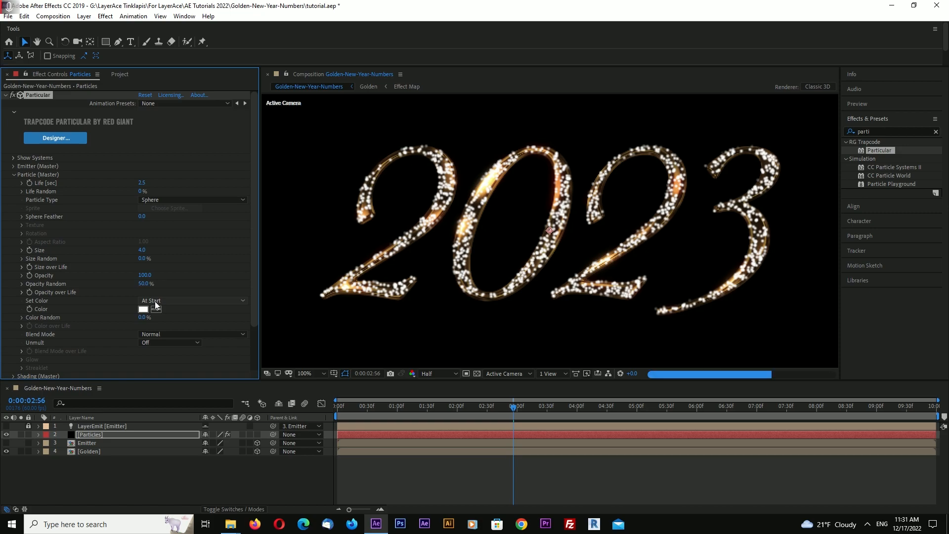
Step: Set the particles' Set Color option to Random from Gradient and expand the Color over Life settings
click(194, 302)
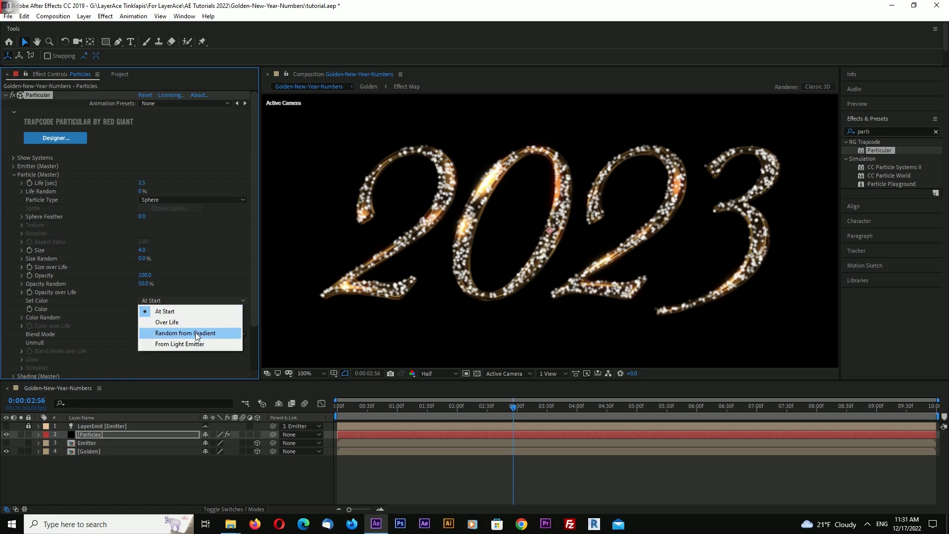
click(196, 333)
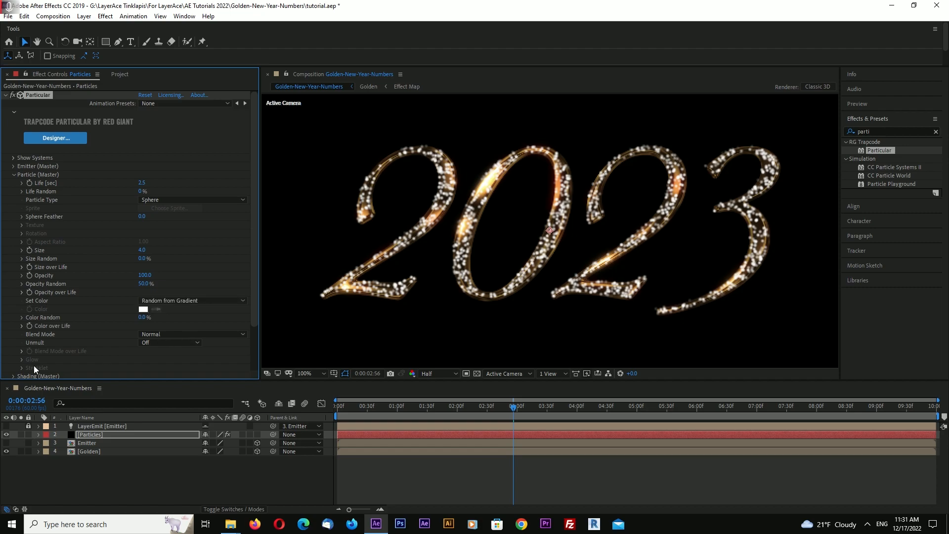
click(22, 326)
scroll(21, 327, down, 2)
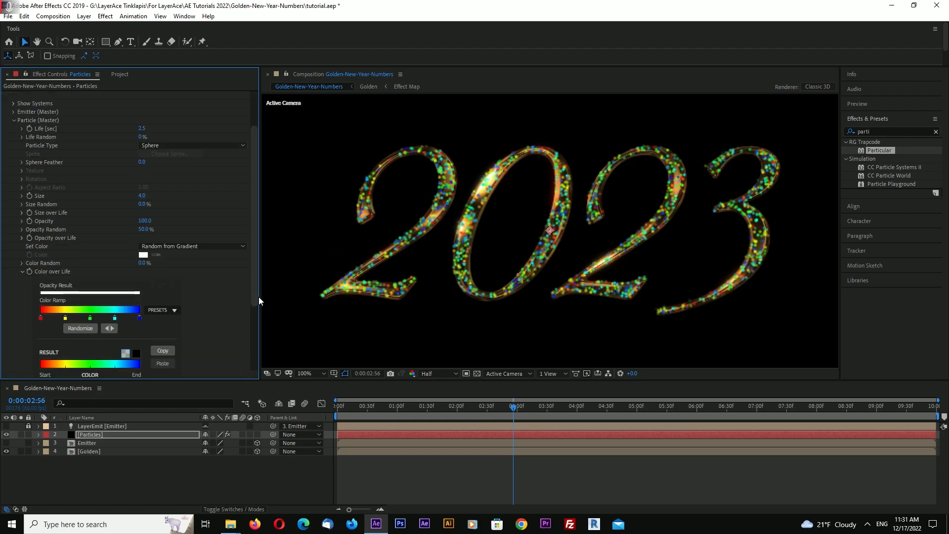
drag(260, 296, 282, 297)
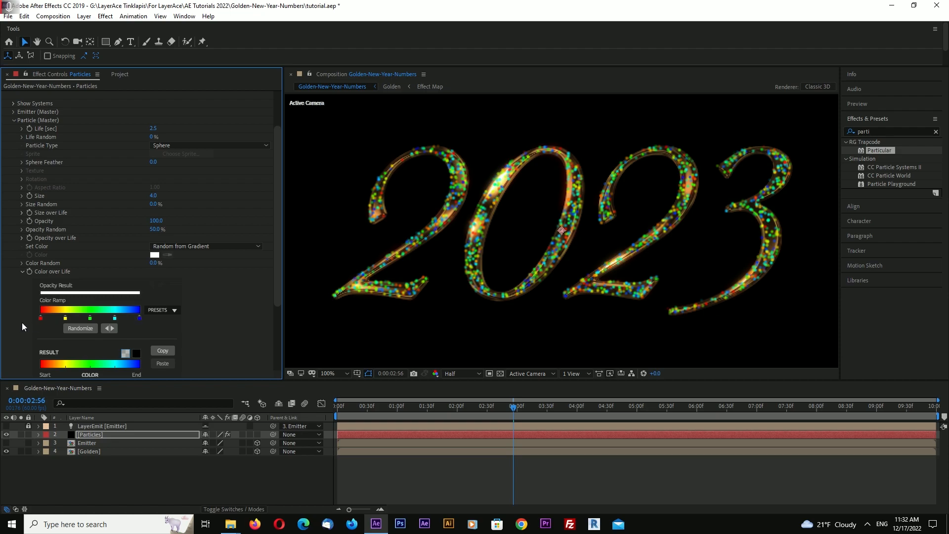
Step: Choose the rainbow preset for the color ramp and reduce it to a gradient from red to yellow
click(168, 310)
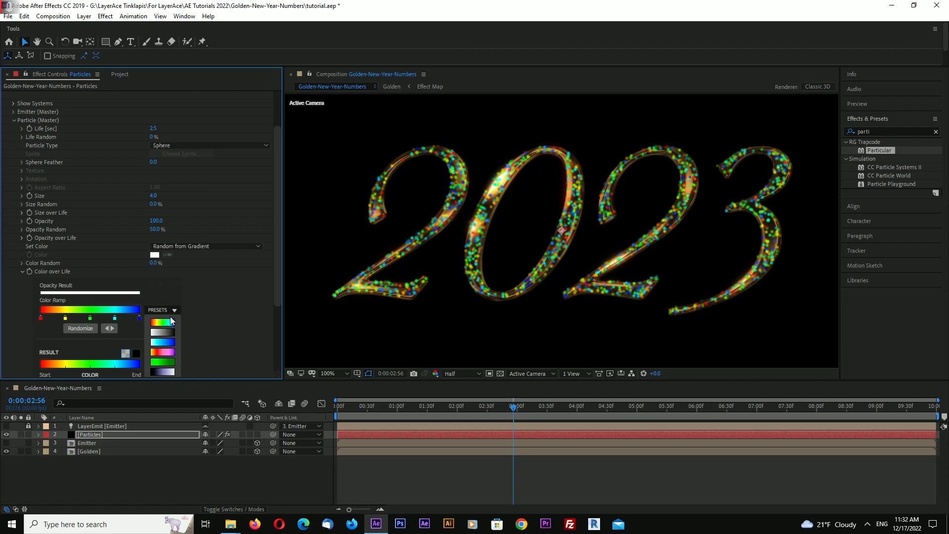
click(169, 323)
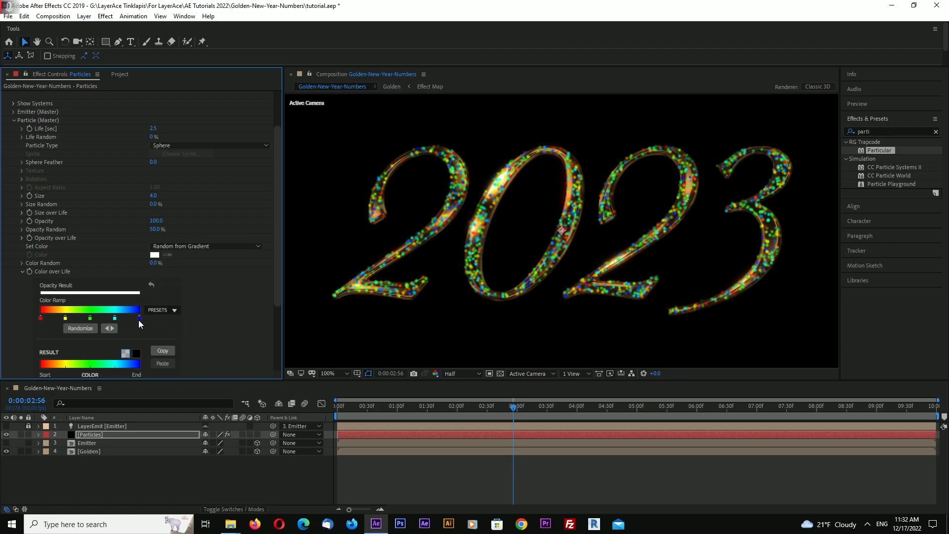
drag(115, 318, 150, 318)
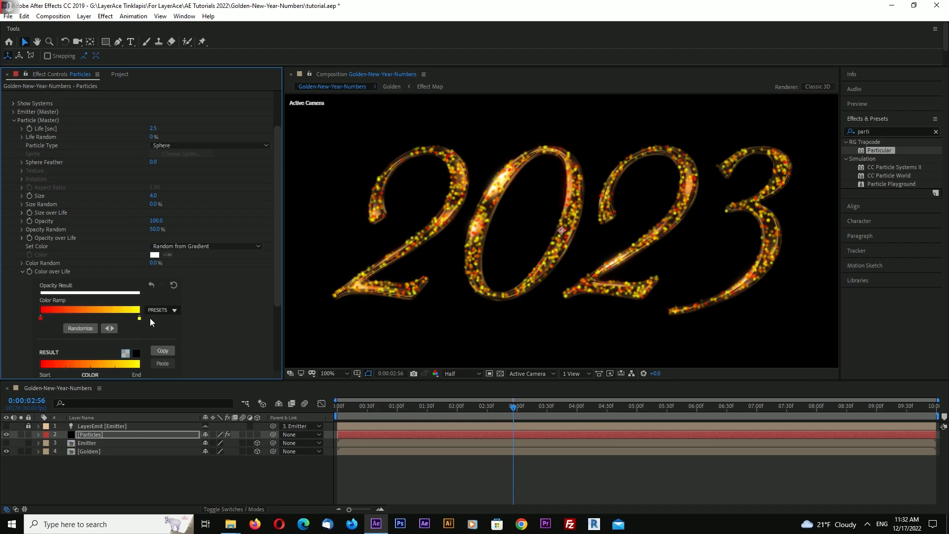
Step: Change the red start stop of the particles' color ramp to orange FF9000
double_click(41, 318)
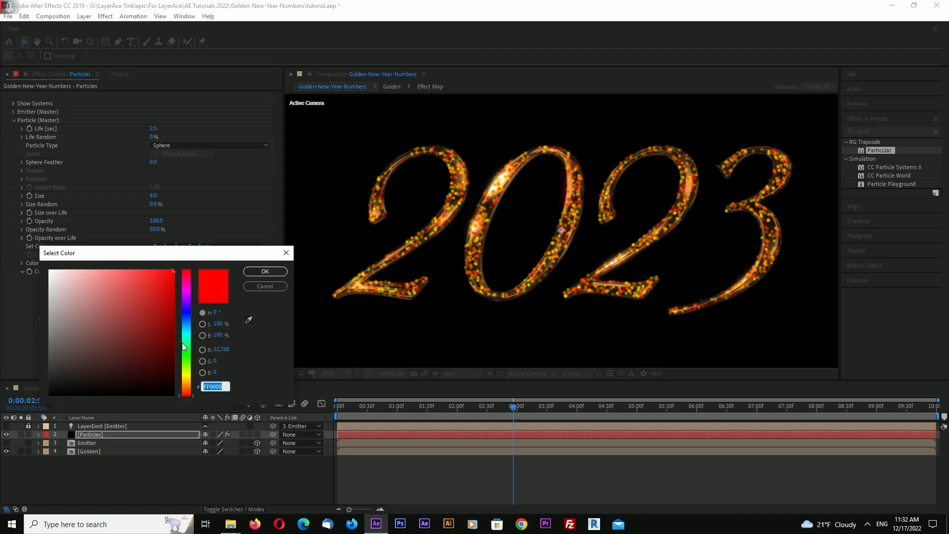
drag(188, 380, 189, 387)
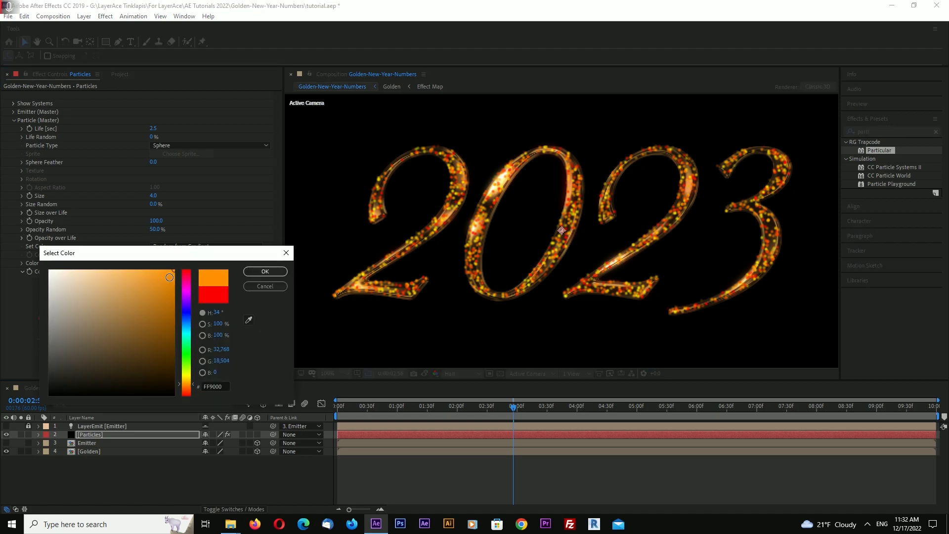
click(265, 271)
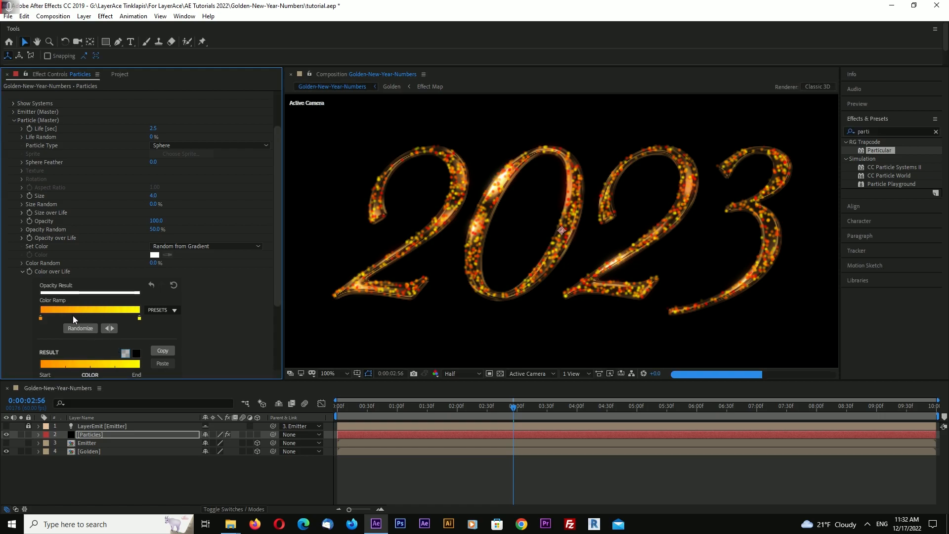
Step: Add two pale yellow stops between the ends of the color ramp, the second one about FEFF91
double_click(78, 318)
drag(188, 381, 188, 374)
mouse_move(171, 273)
mouse_down()
mouse_move(150, 282)
mouse_move(122, 267)
mouse_up()
click(257, 272)
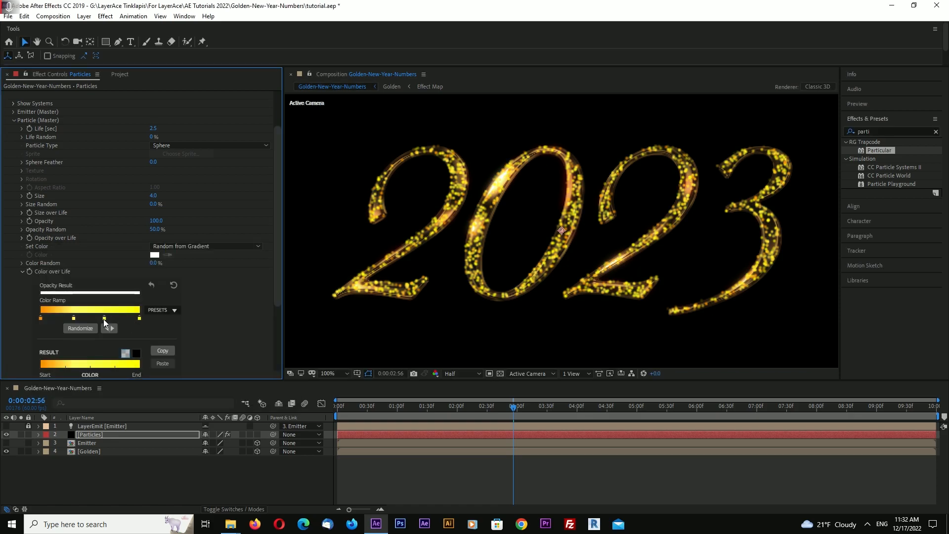
double_click(105, 318)
drag(105, 260, 107, 261)
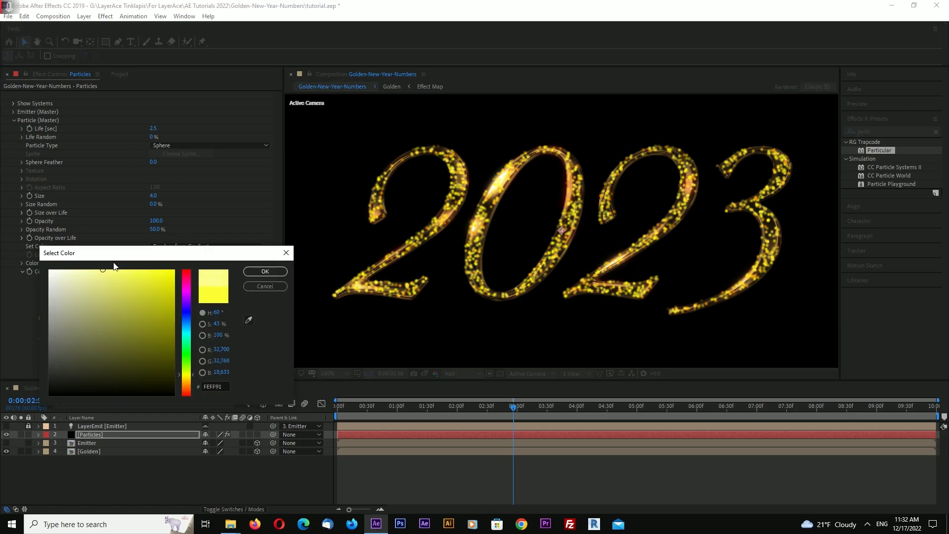
click(265, 271)
Step: Change the yellow end stop of the color ramp to a dark orange
double_click(139, 318)
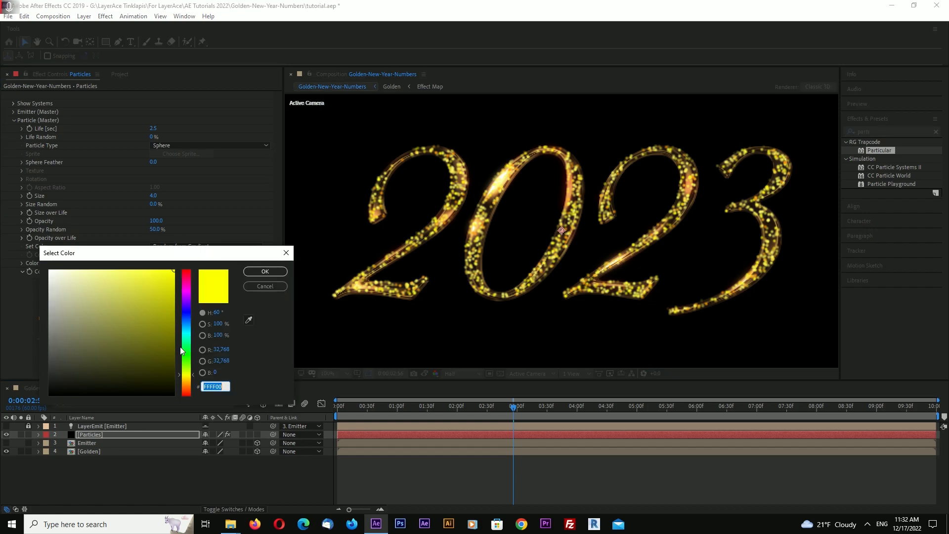
click(186, 382)
drag(175, 318, 174, 301)
click(261, 272)
Step: Set the composition preview resolution to Full and collapse the Color over Life settings
click(461, 373)
click(461, 401)
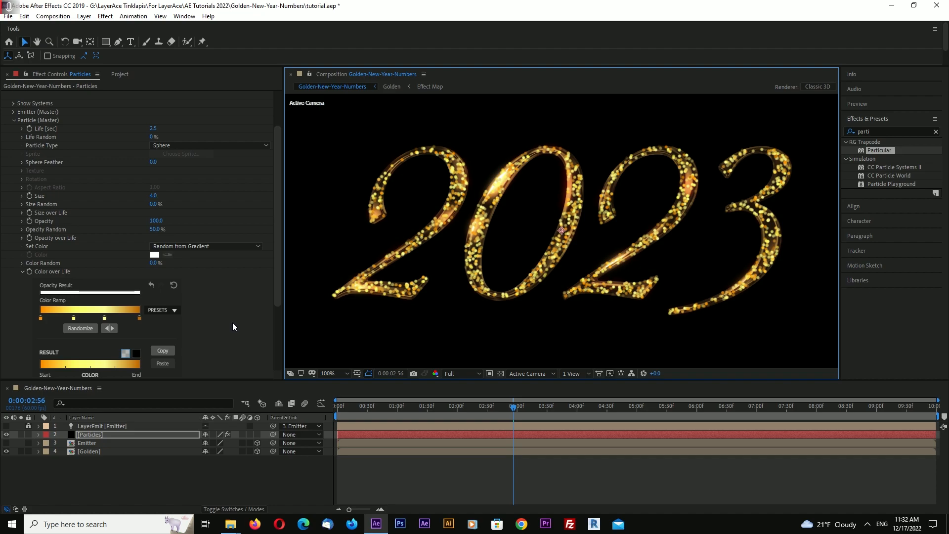
click(21, 271)
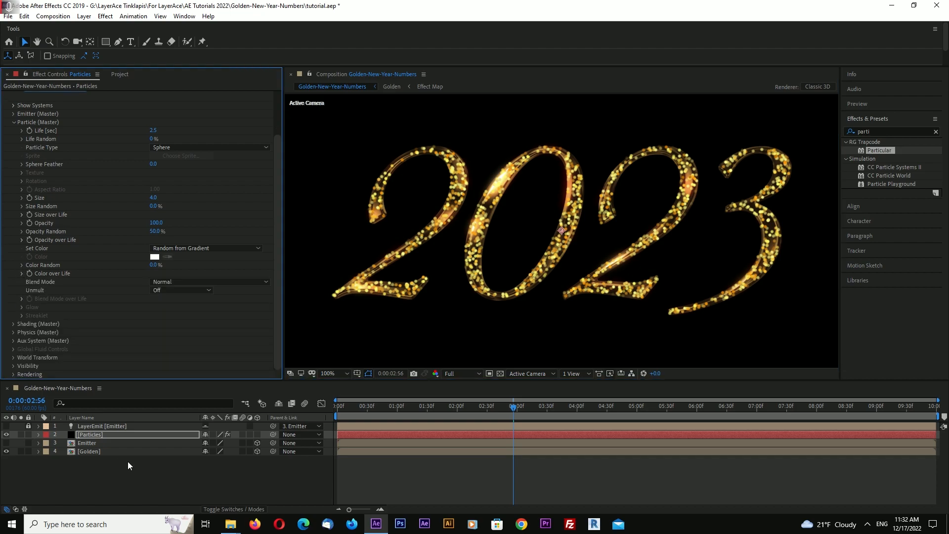
Step: Set the Particles layer's blending mode to Screen in the timeline
click(205, 509)
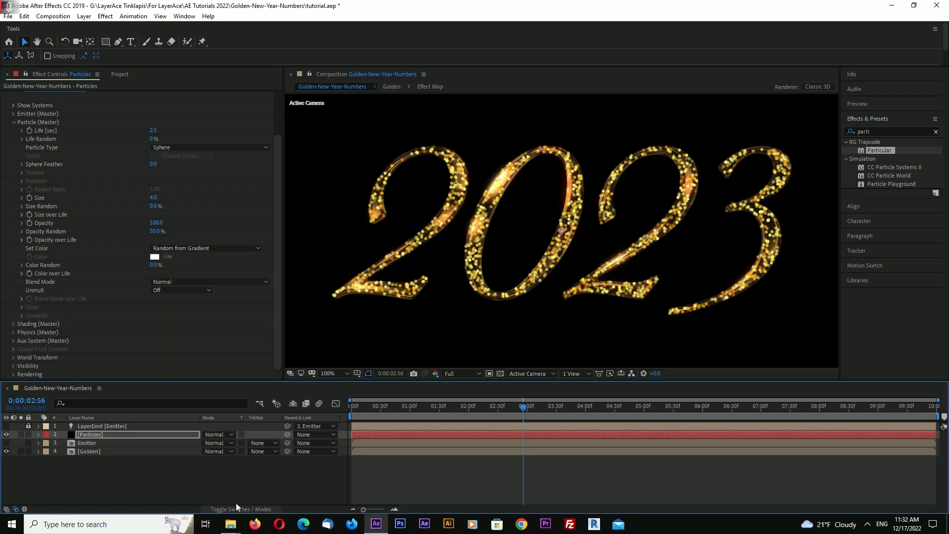
click(97, 433)
click(220, 435)
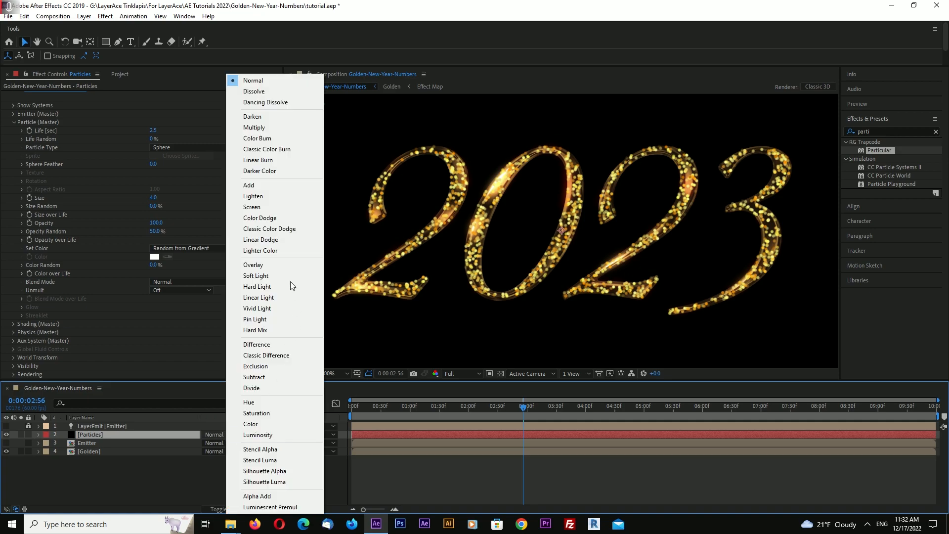
click(267, 207)
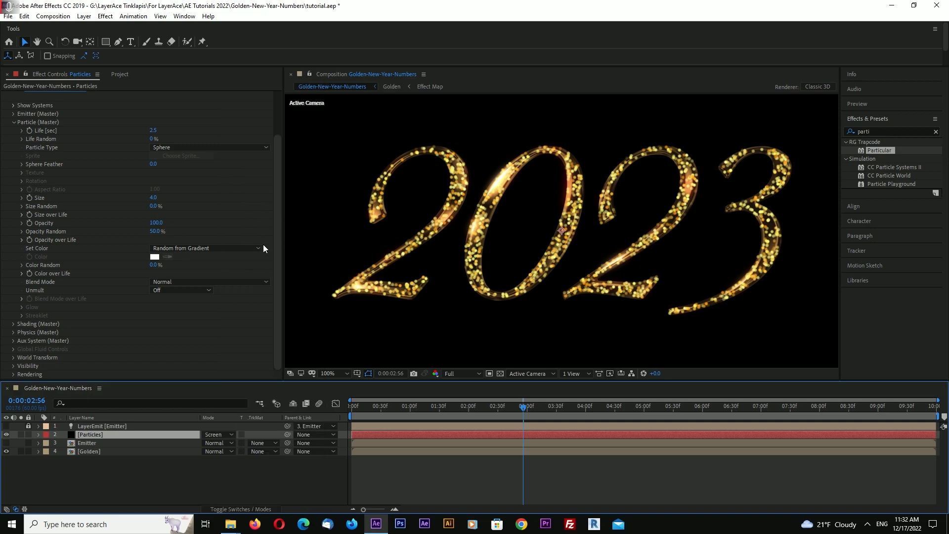
key(comma)
key(period)
Step: Set the particles' own Blend Mode to Screen in the Particular effect
click(208, 286)
click(192, 313)
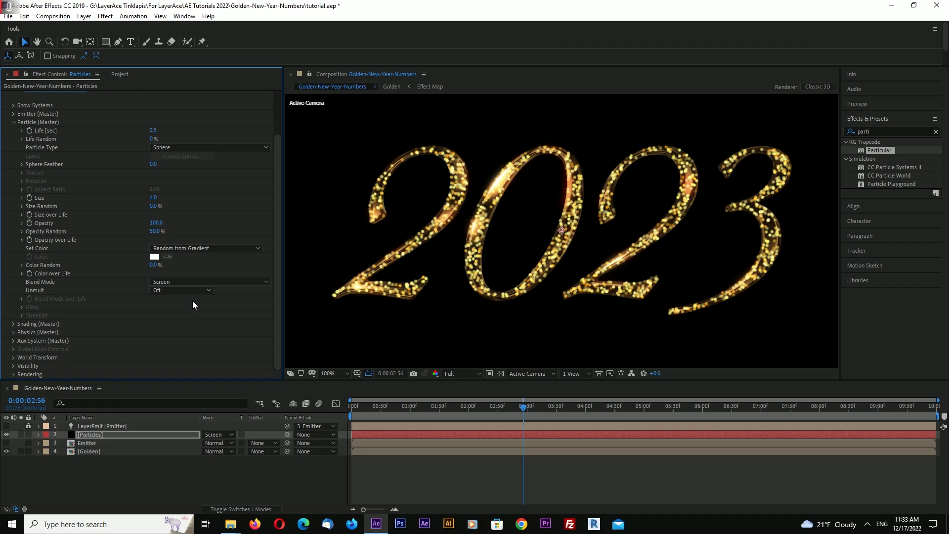
mouse_move(278, 212)
mouse_down()
mouse_move(280, 196)
mouse_move(279, 206)
mouse_up()
key(comma)
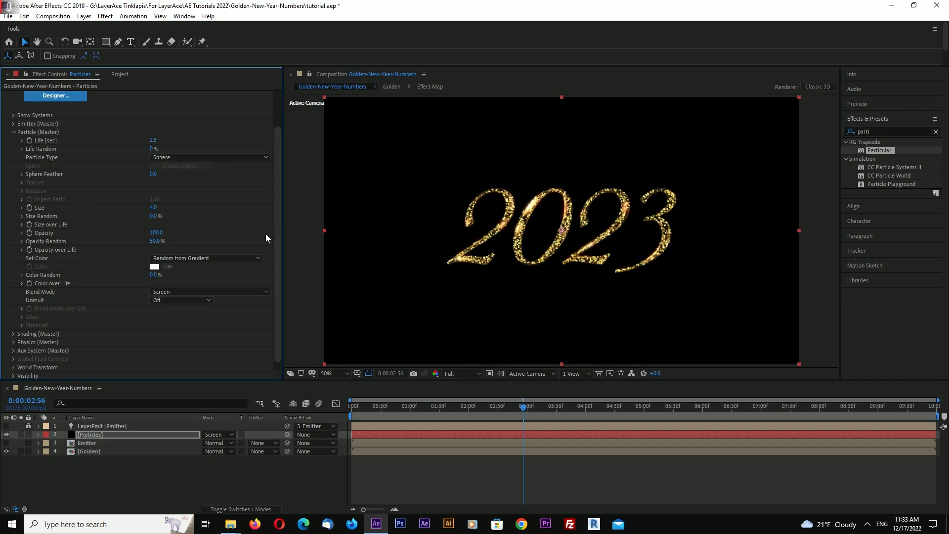
key(period)
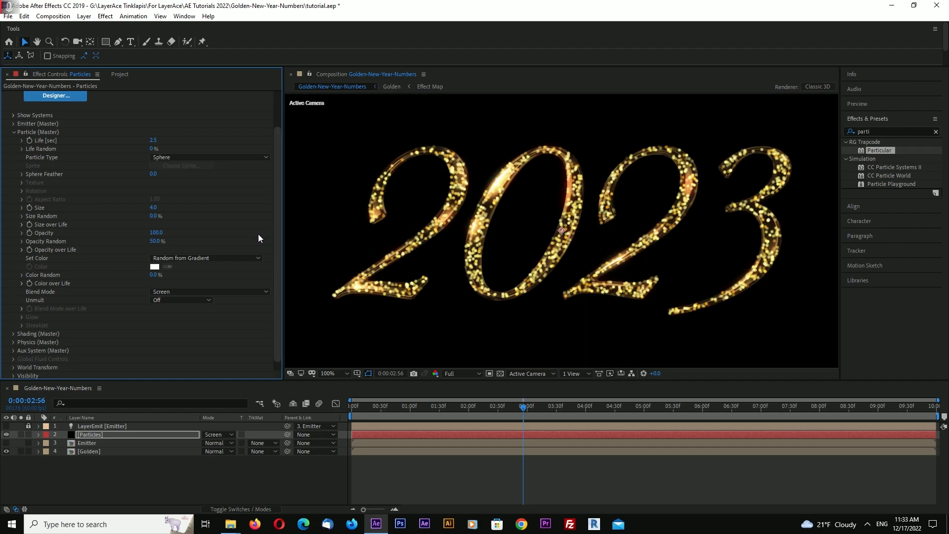
click(97, 434)
click(130, 472)
click(110, 435)
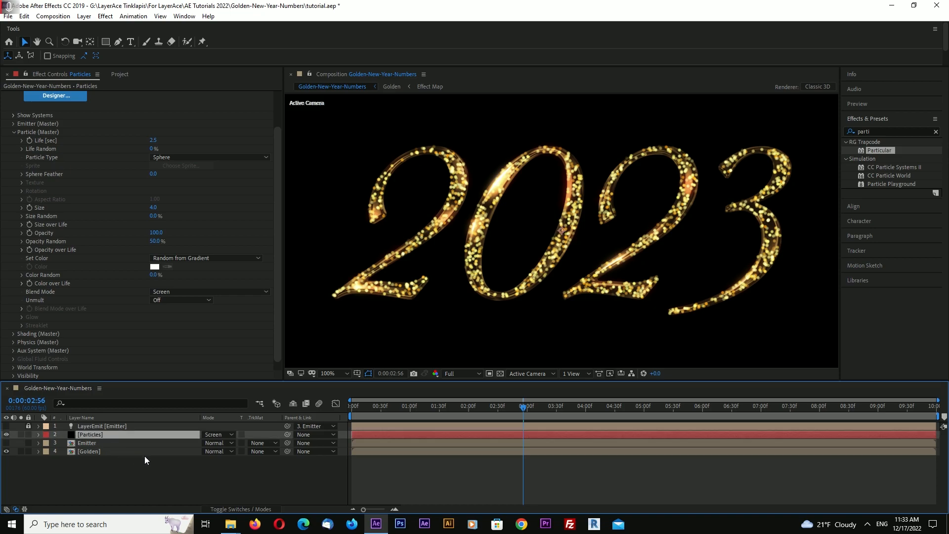
click(183, 479)
key(comma)
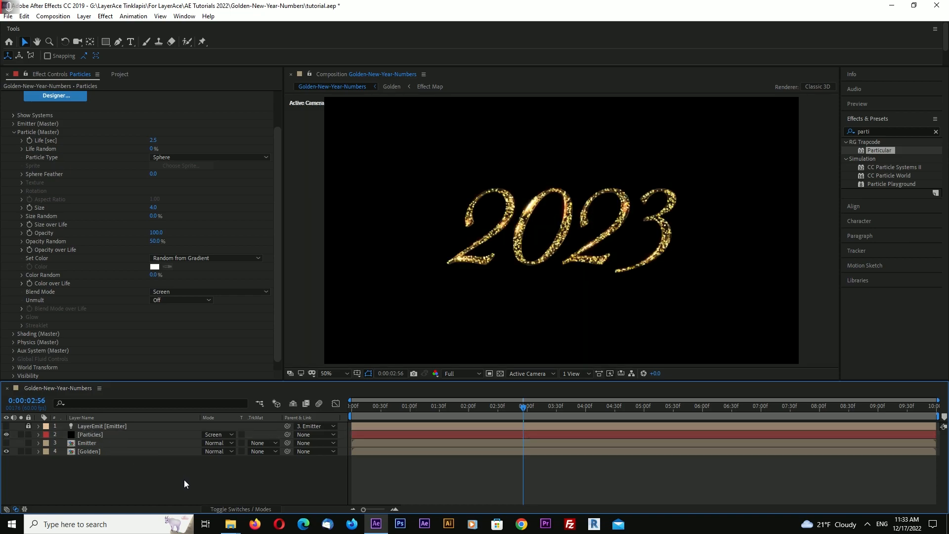
key(period)
Step: Collapse the Particle (Master) settings, duplicate the Particles layer and rename the copy Fluid_Particles
click(13, 132)
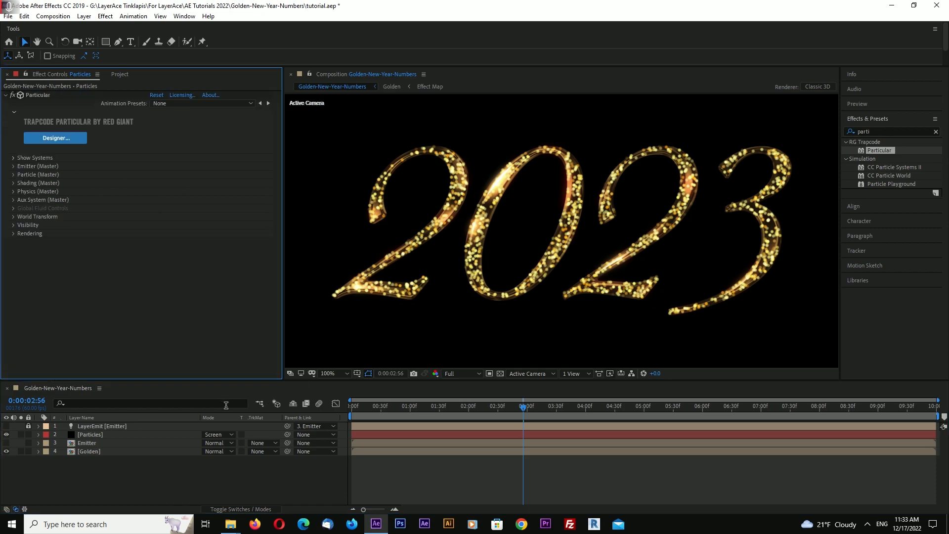
click(93, 435)
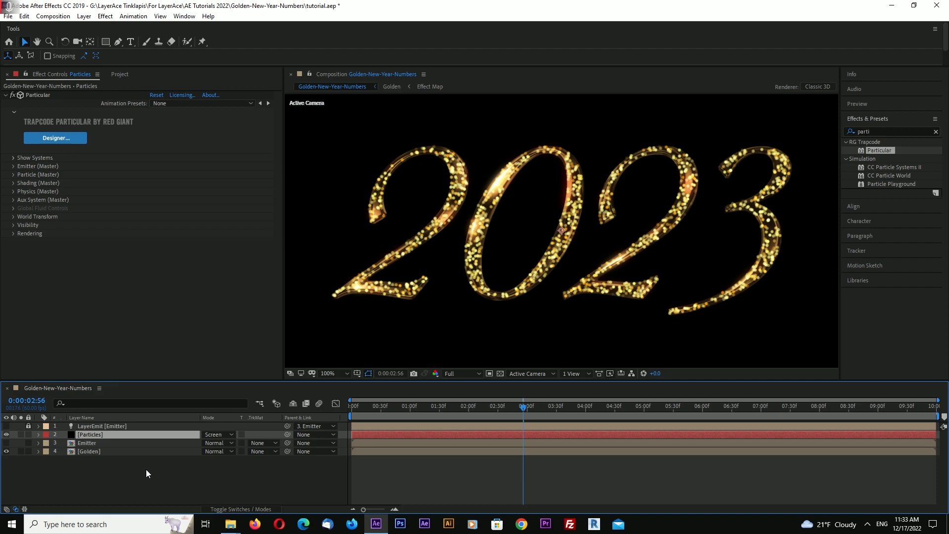
key(ctrl+d)
right_click(101, 435)
click(120, 432)
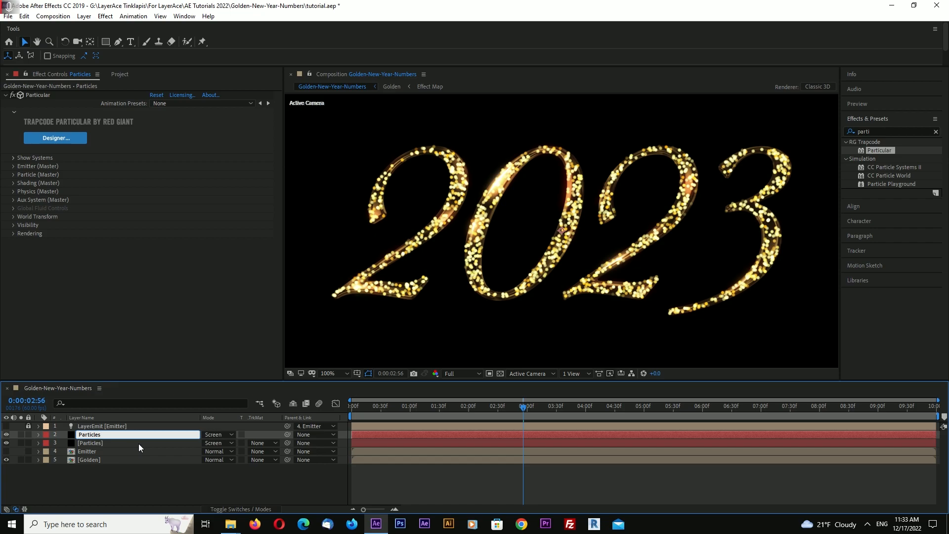
key(BackSpace)
key(BackSpace)
key(BackSpace)
key(BackSpace)
key(BackSpace)
key(BackSpace)
text(Fluid_Particles)
key(Return)
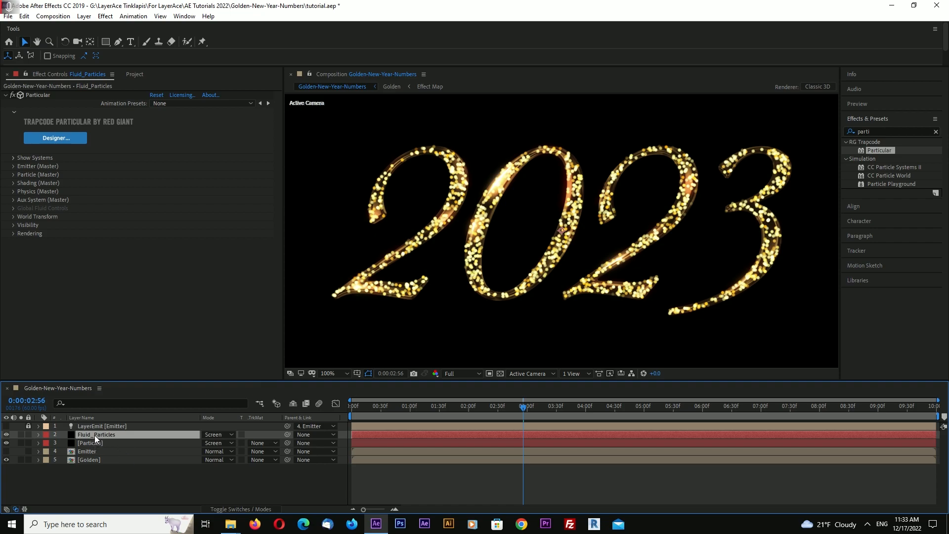
Step: Set the emitter Velocity of the Fluid_Particles layer to 50
click(13, 166)
click(150, 276)
text(50)
key(Return)
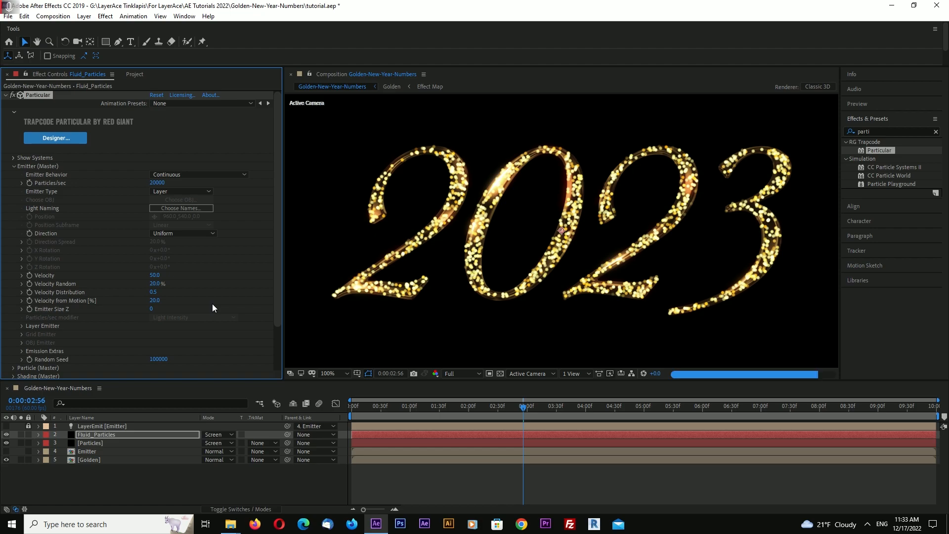
key(comma)
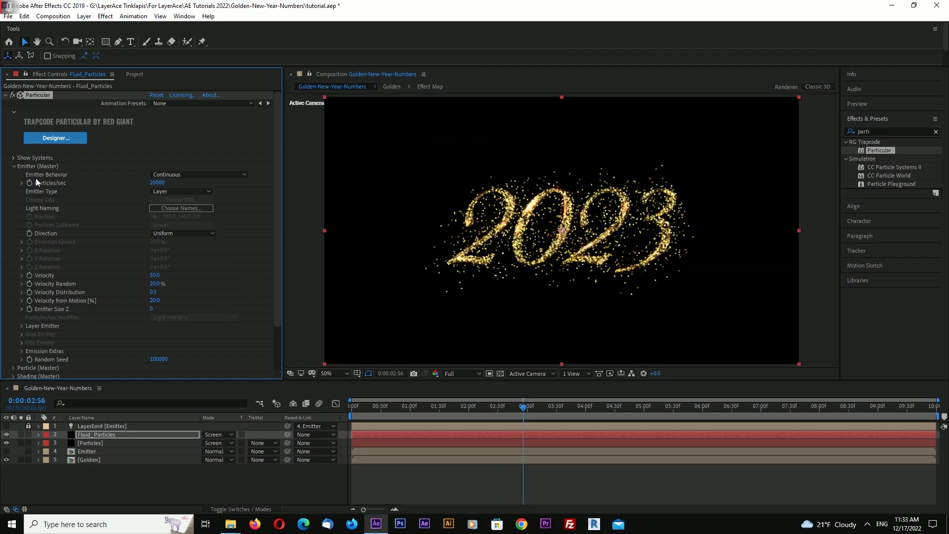
click(12, 167)
Step: Set the Physics Model of the Fluid_Particles layer's Particular effect to Fluid
click(13, 191)
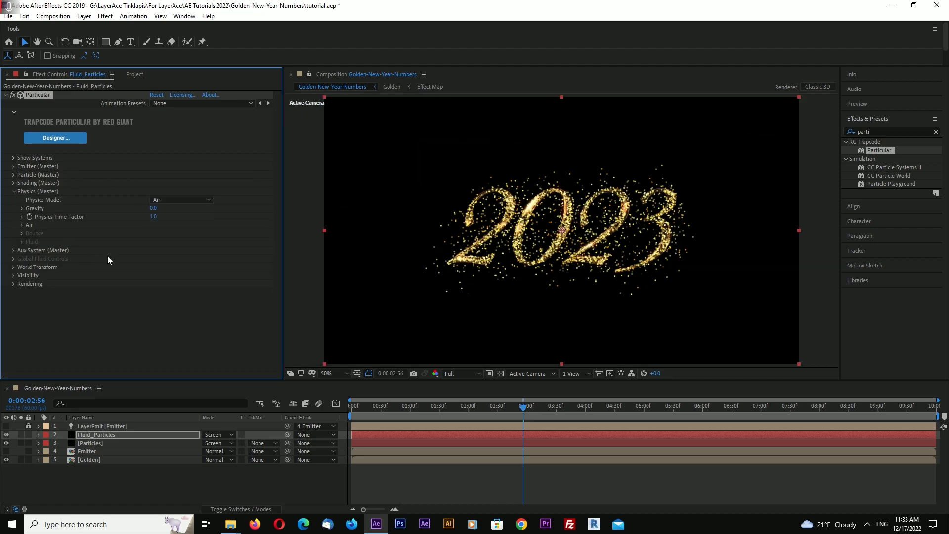
click(171, 201)
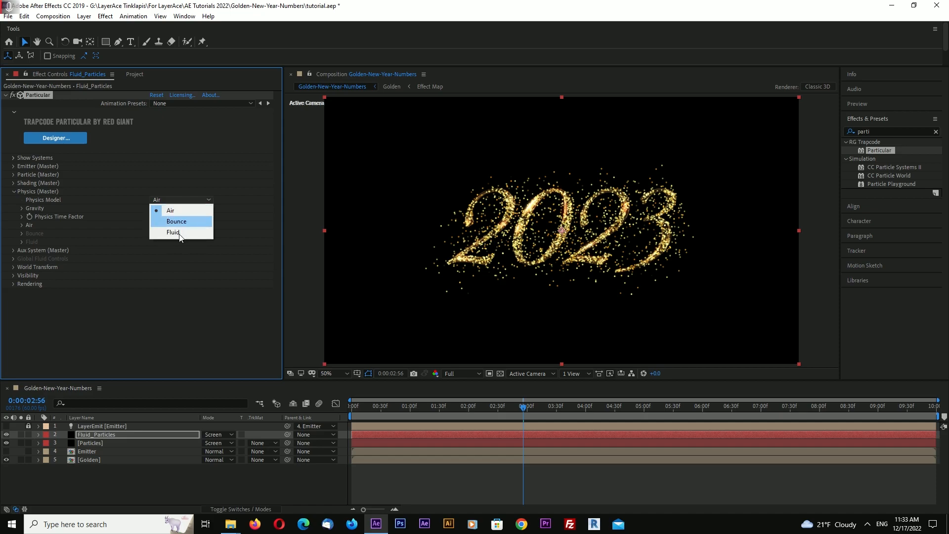
click(215, 266)
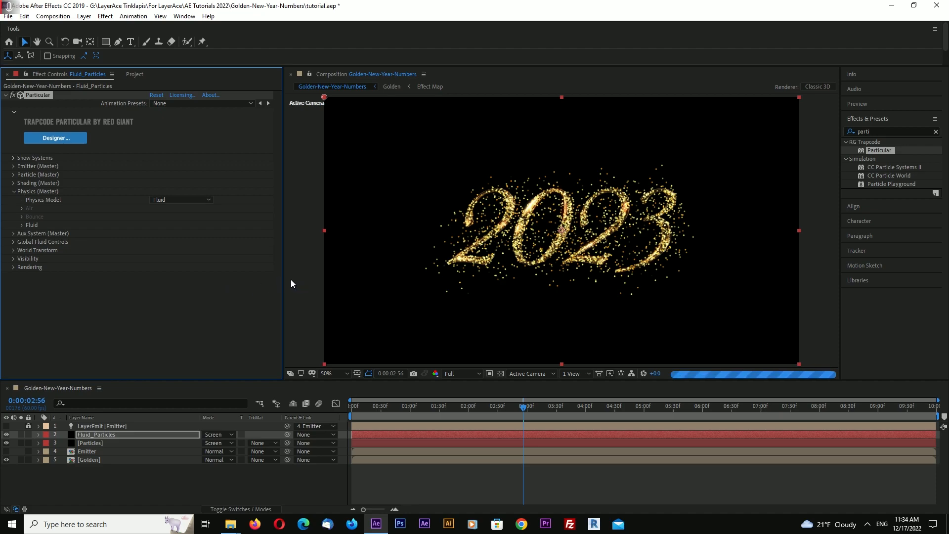
Step: Lower the composition preview resolution to Quarter and scrub the timeline to 0:00:02:30 to check the fluid motion
click(465, 373)
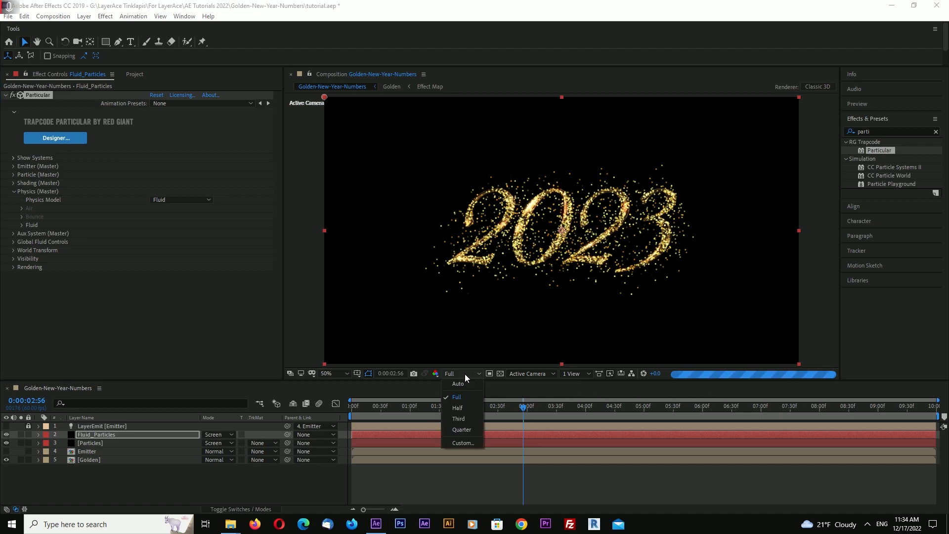
click(468, 429)
drag(523, 407, 497, 410)
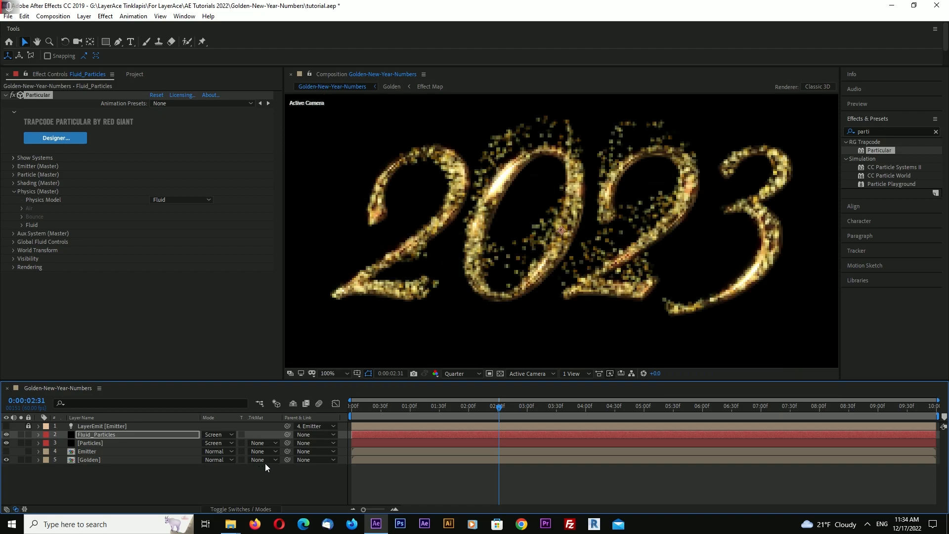
drag(463, 406, 497, 419)
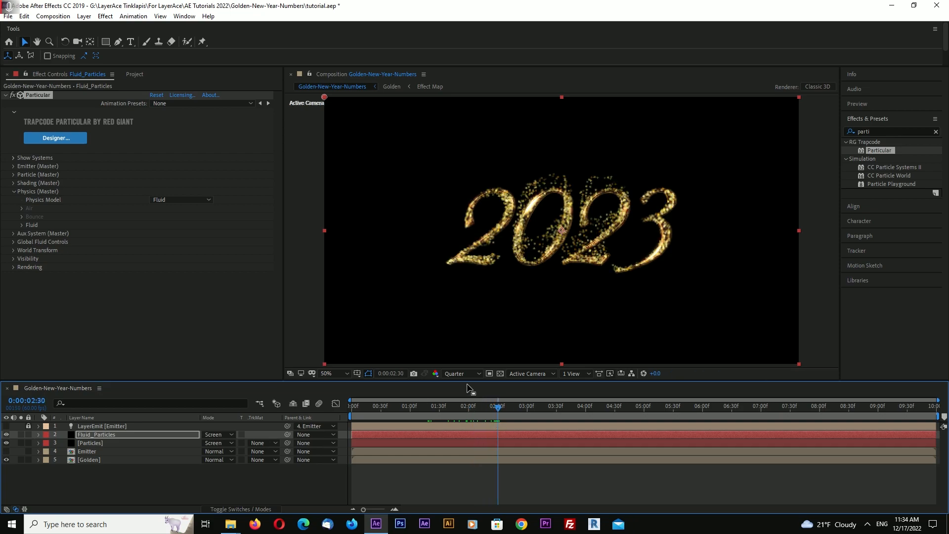
scroll(490, 343, up, 1)
scroll(484, 346, down, 1)
scroll(484, 346, up, 1)
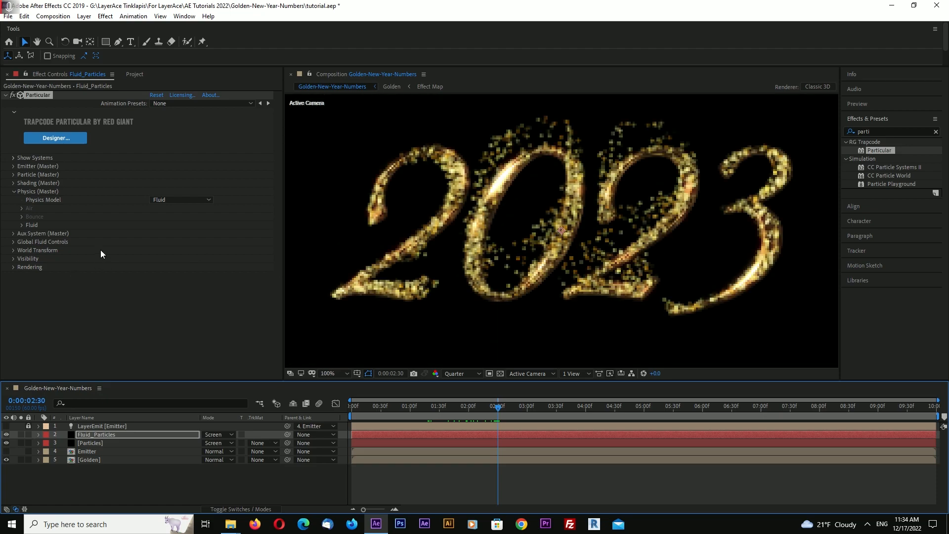
Step: Expand the Fluid physics settings and set the Force Region Size to 1500
click(22, 225)
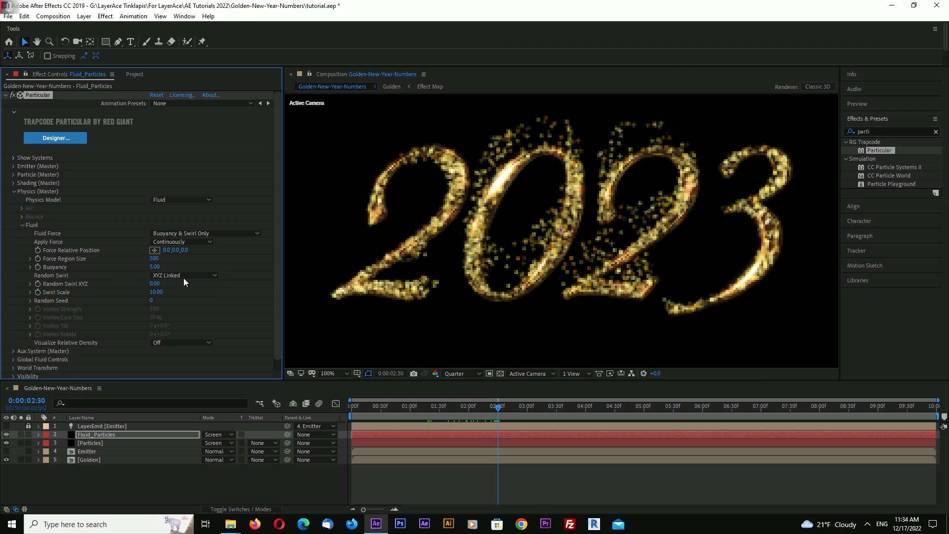
click(155, 259)
text(1500)
key(Return)
key(comma)
key(period)
key(comma)
Step: Set the fluid Buoyancy to 2.5 and Random Swirl XYZ to 2
click(154, 266)
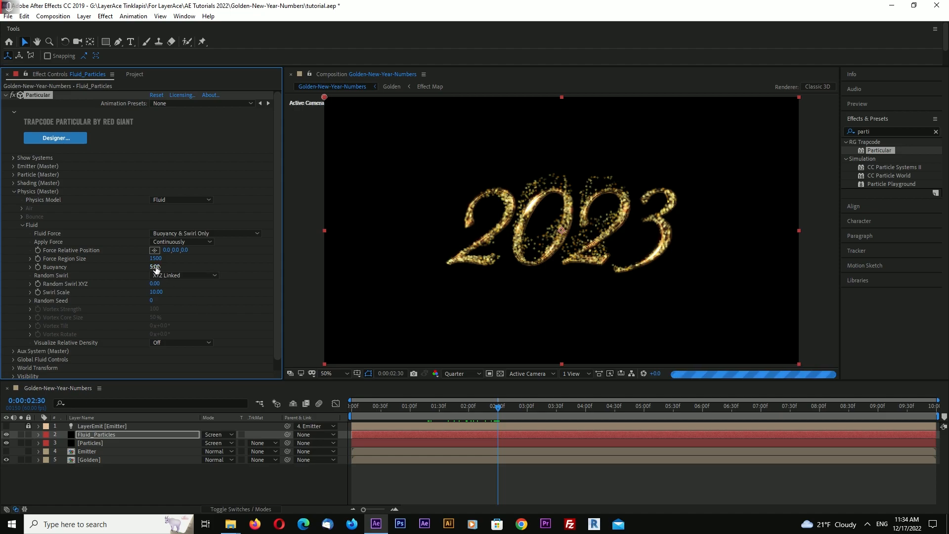
text(2)
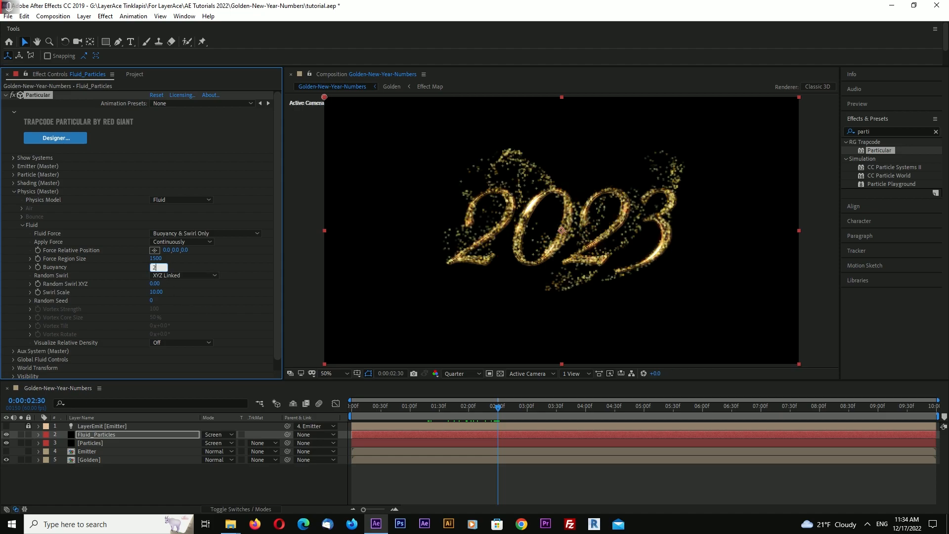
text(.5)
key(Return)
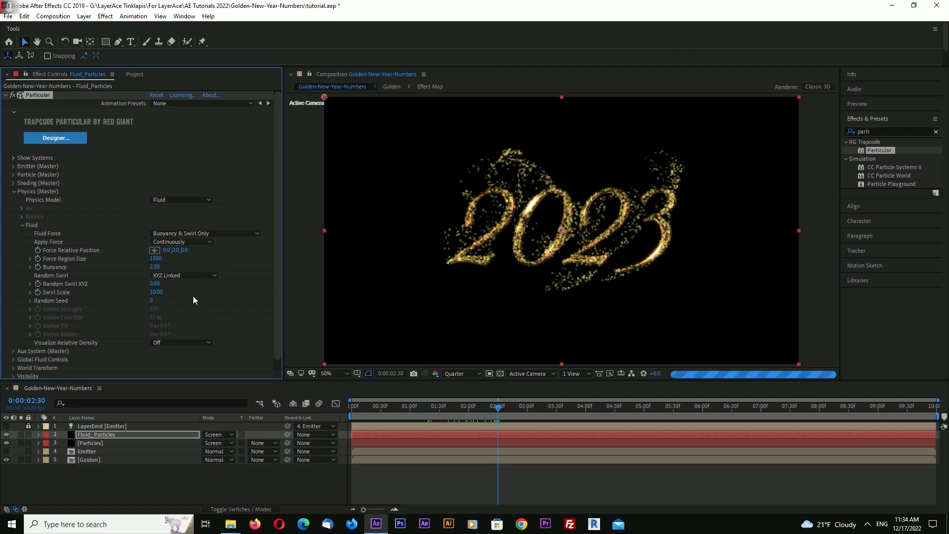
click(157, 285)
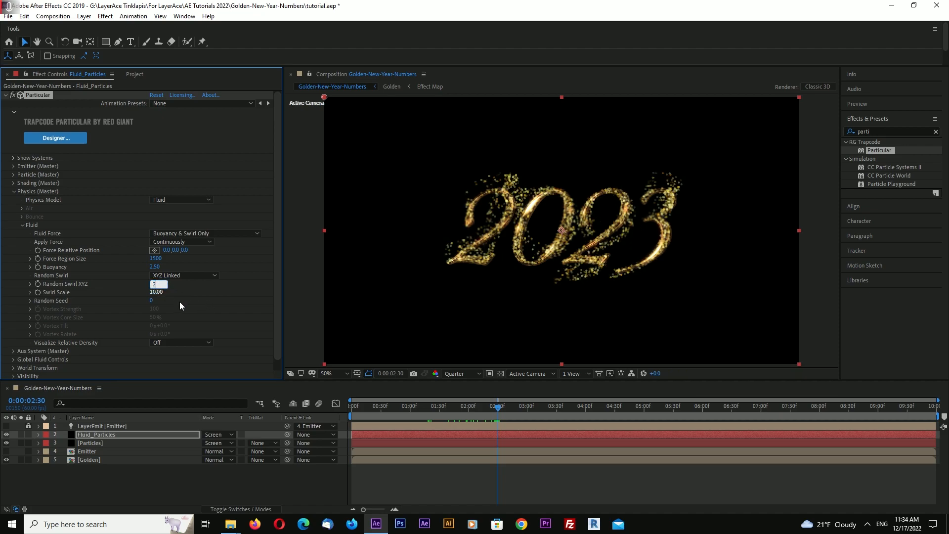
key(Return)
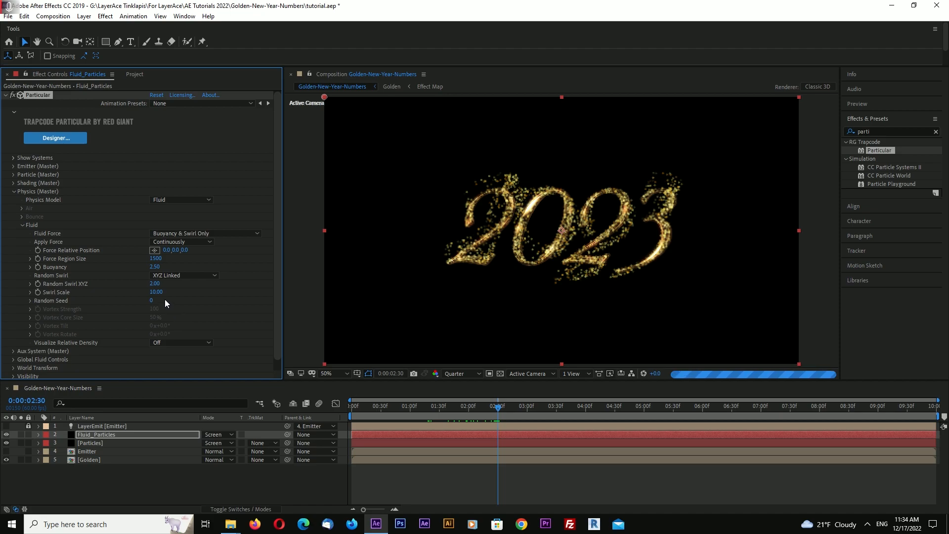
Step: Set the fluid Swirl Scale to 100 and collapse the Physics settings
click(156, 291)
text(100)
key(Return)
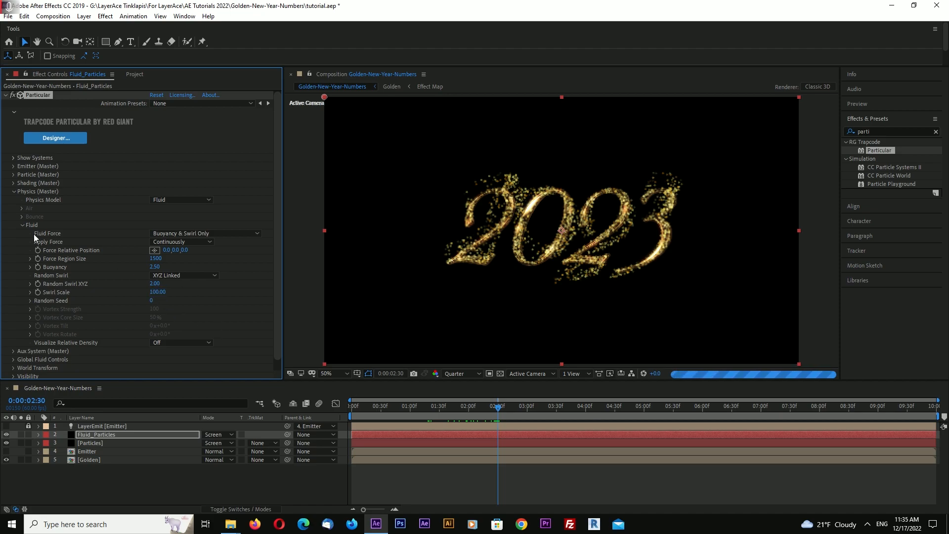
click(21, 224)
click(13, 192)
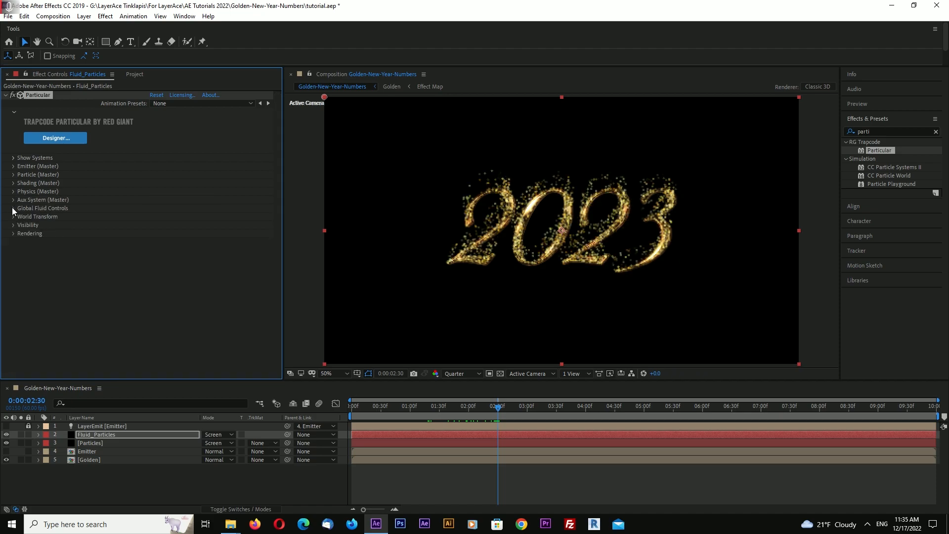
Step: Set the Simulation Fidelity in the Global Fluid Controls to 6
click(14, 208)
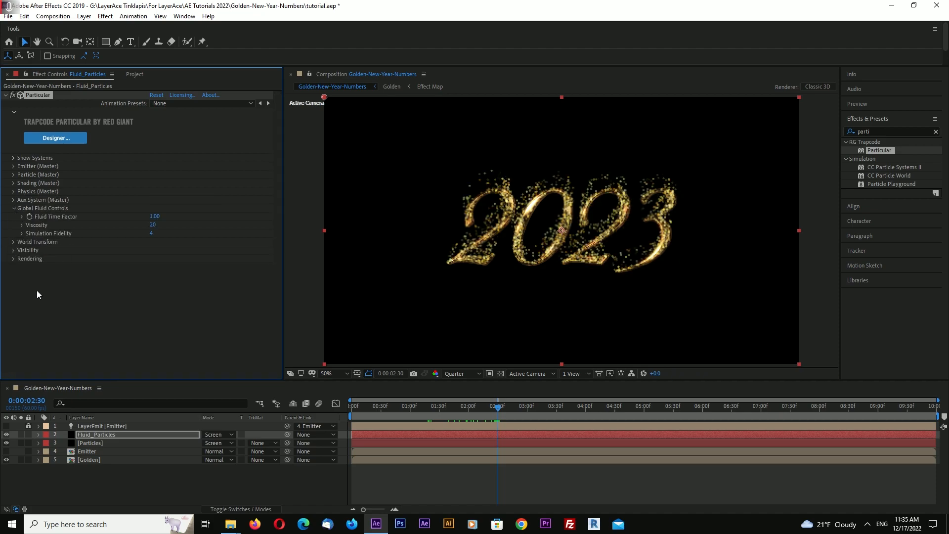
click(152, 234)
text(6)
click(156, 298)
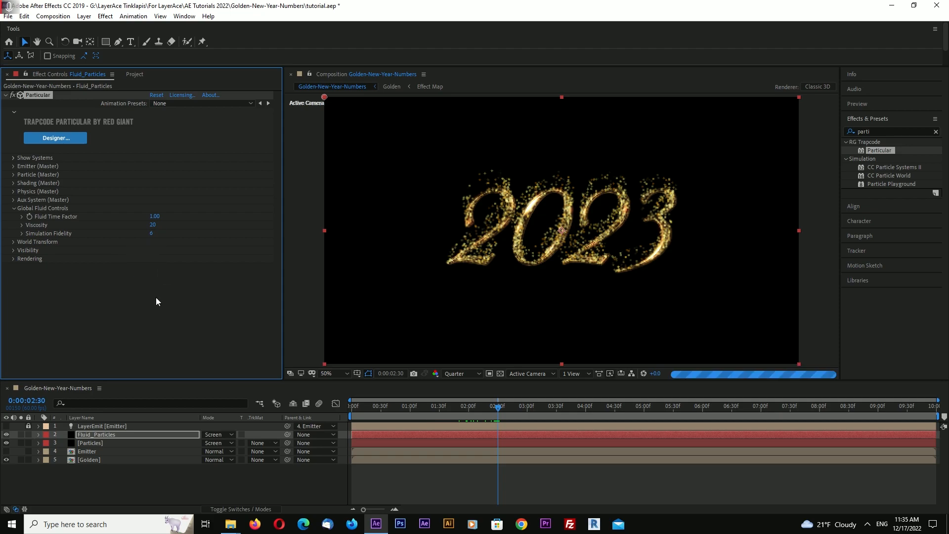
click(14, 208)
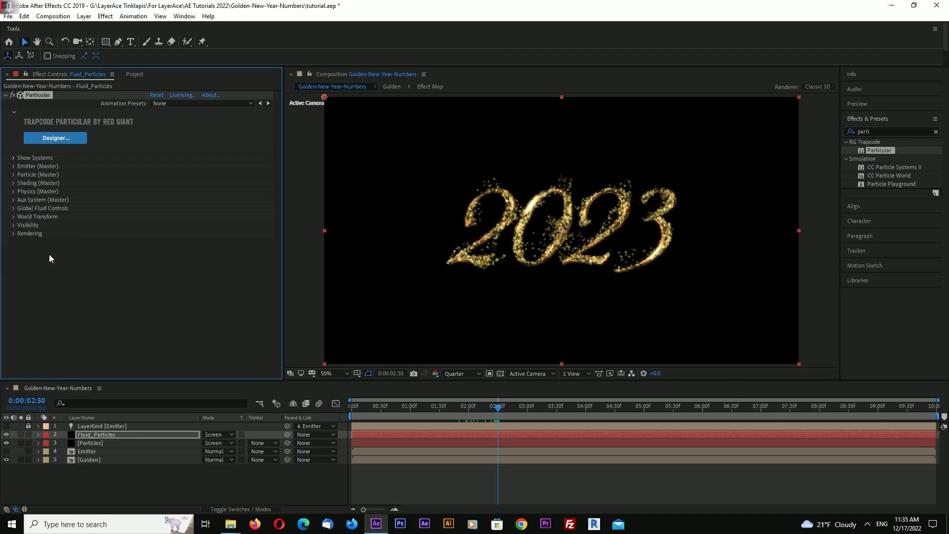
Step: Keyframe Particles/sec of the Fluid_Particles layer at 0:00:07:30 and reveal the keyframe in the timeline
click(95, 434)
click(428, 486)
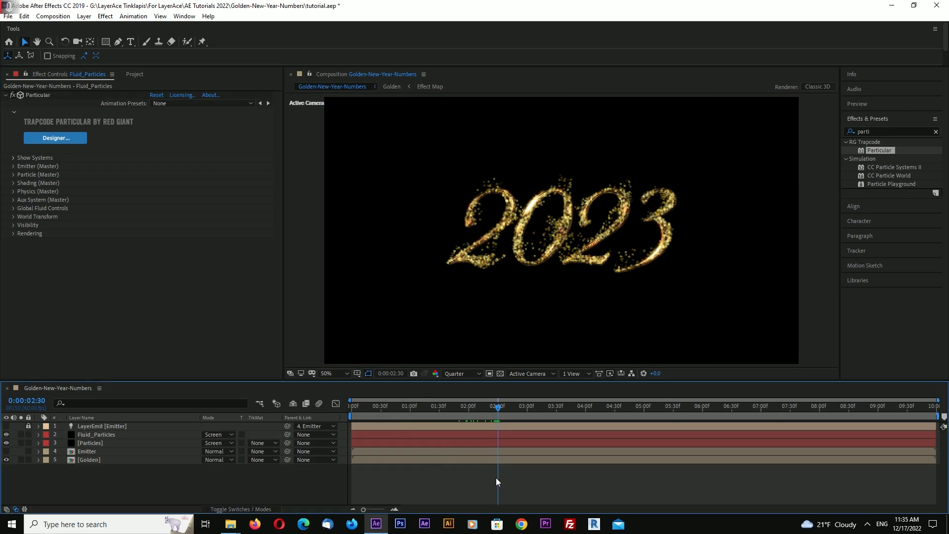
click(100, 437)
drag(498, 412, 498, 412)
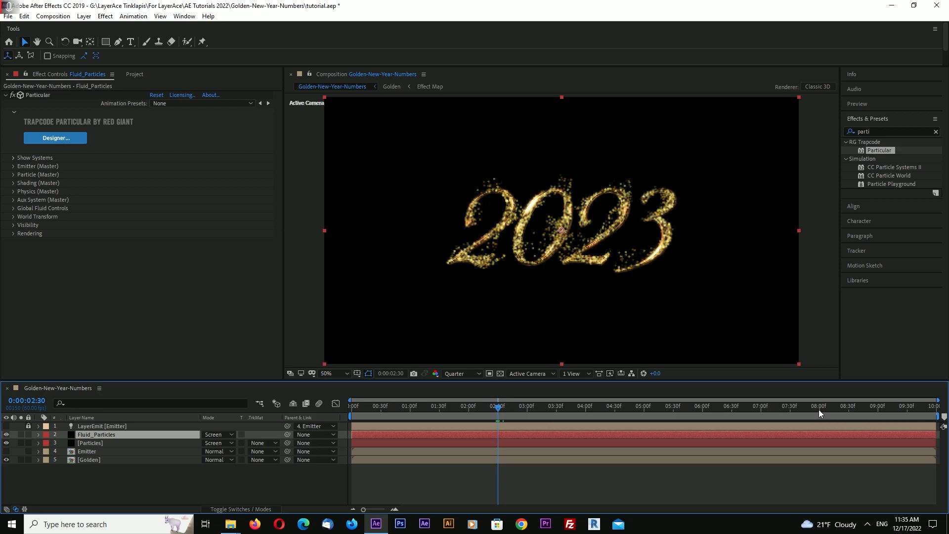
click(790, 410)
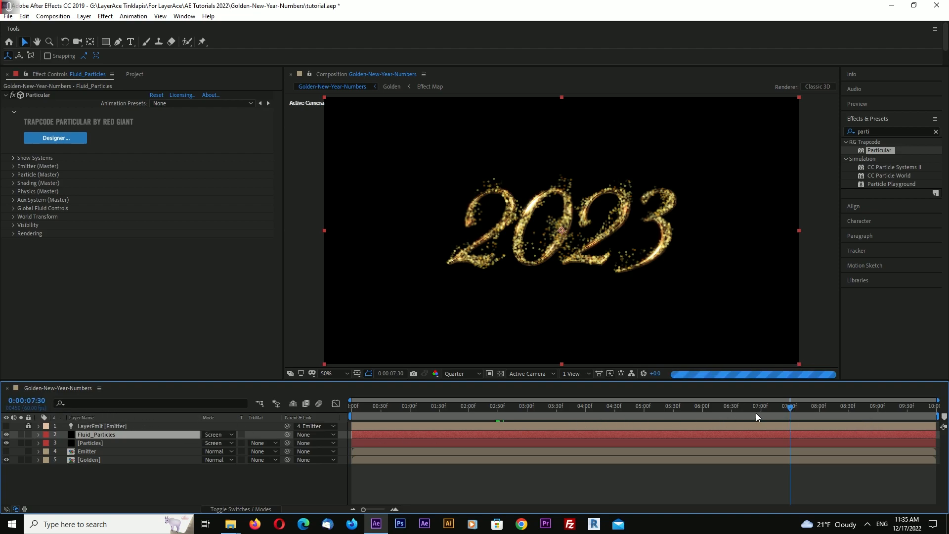
click(14, 167)
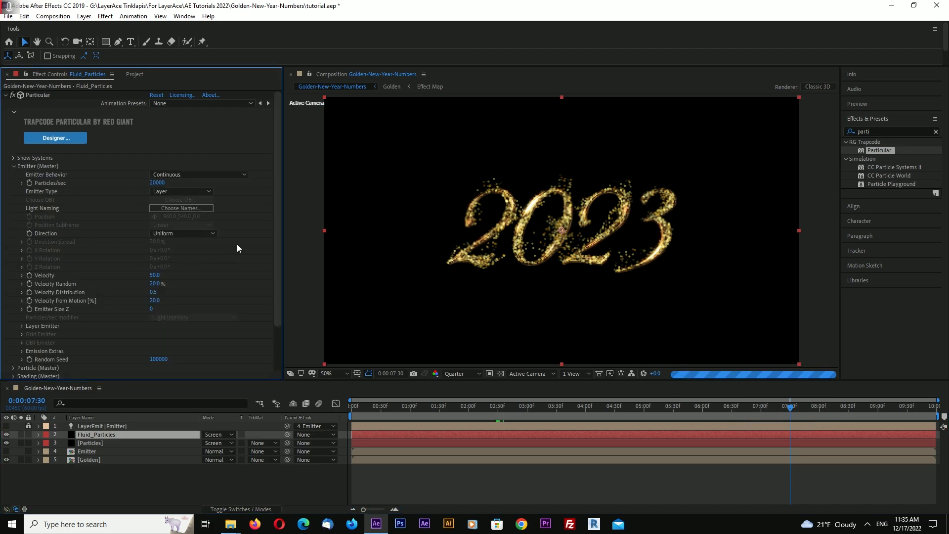
click(31, 183)
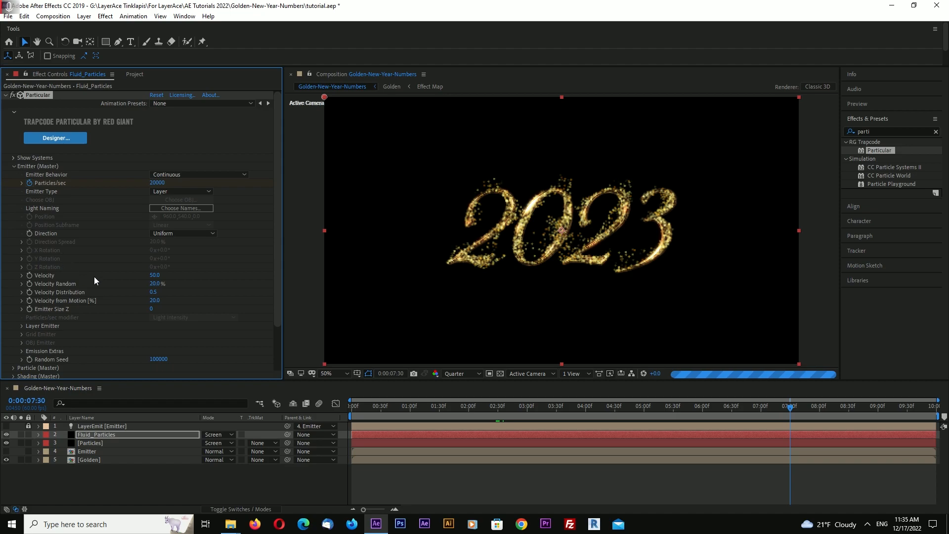
key(u)
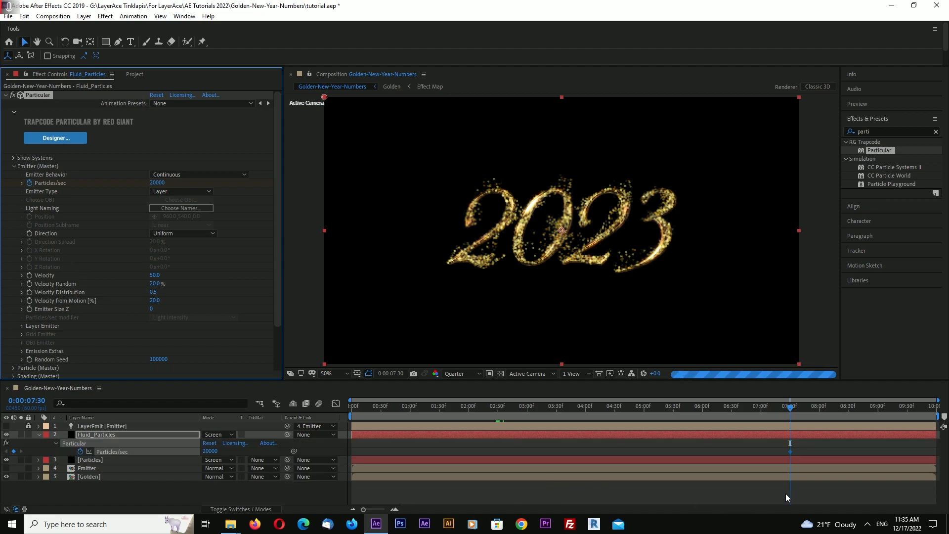
Step: Set Particles/sec of the Fluid_Particles layer to 0 at 0:00:07:31
click(790, 411)
drag(789, 408, 790, 409)
click(158, 183)
text(0)
key(Return)
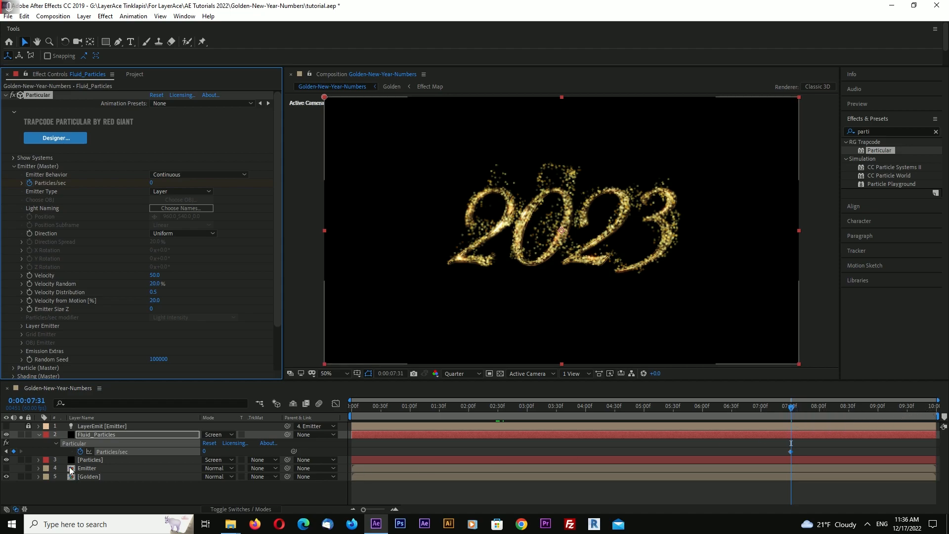
Step: Keyframe Particles/sec on the Particles layer at 20000 on 0:00:07:30 and at 0 on 0:00:07:31
click(88, 459)
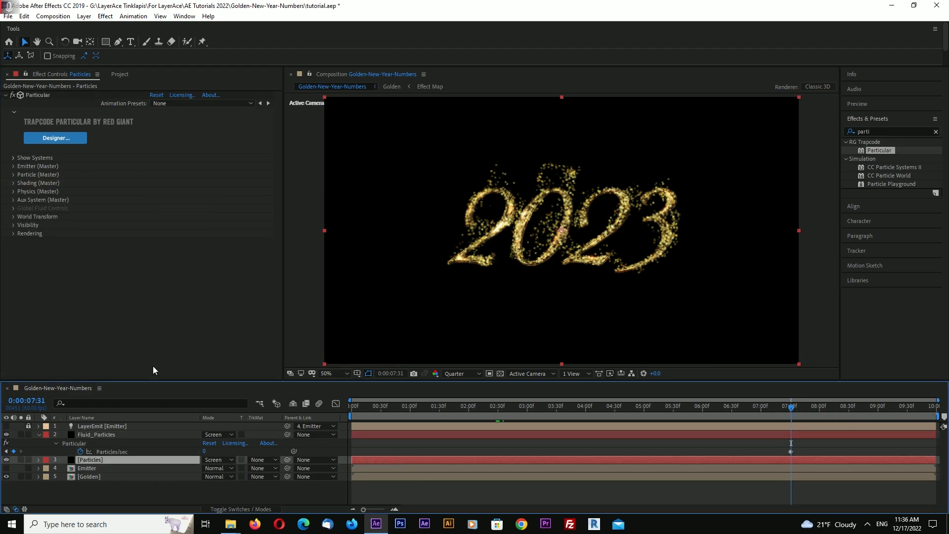
click(13, 167)
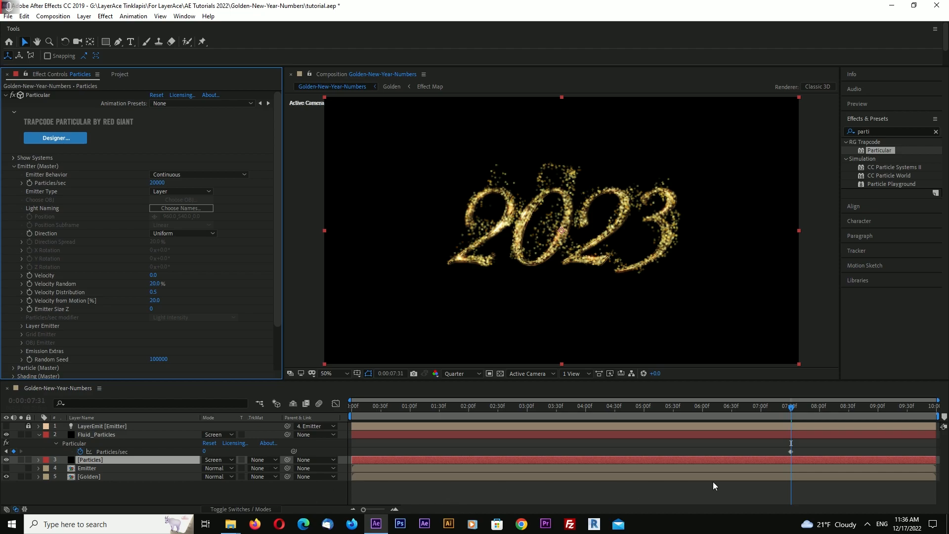
click(6, 451)
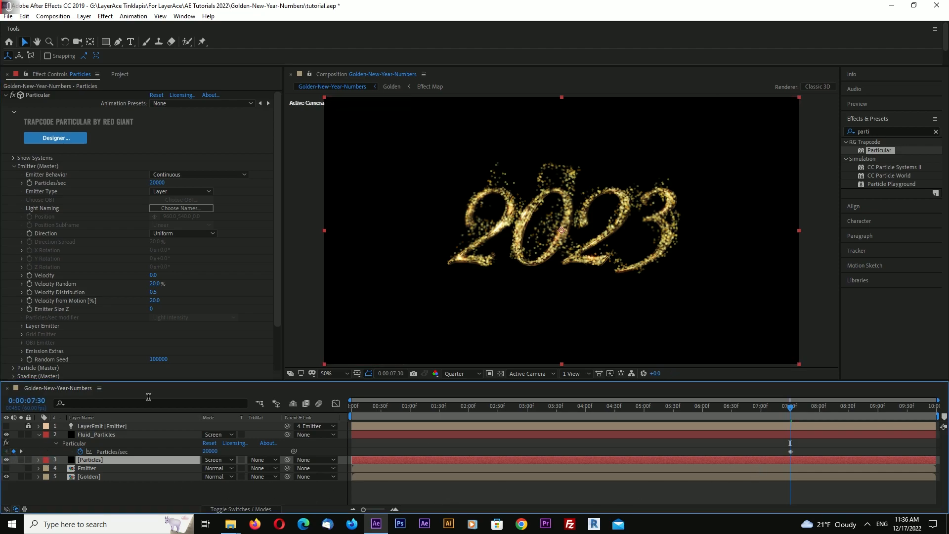
click(29, 183)
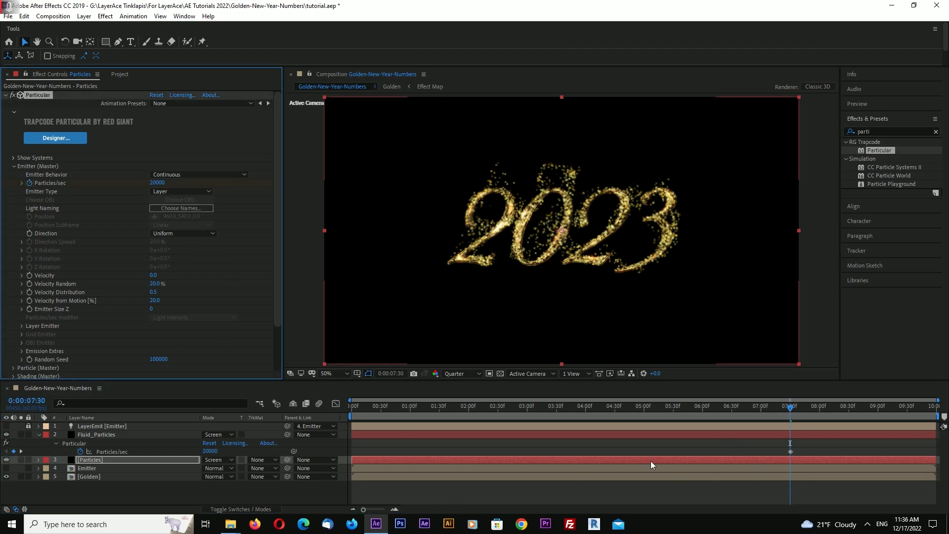
click(21, 451)
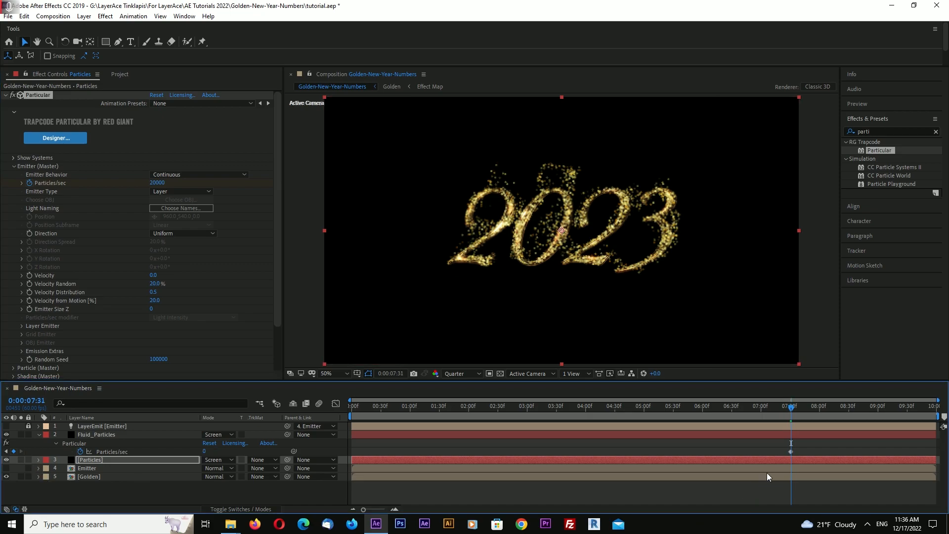
click(157, 183)
key(Return)
click(38, 435)
Step: With the end frame 0:00:09:59 in view, move the Particles/sec keyframes of both particle layers earlier so the first sits at 0:00:07:18
drag(915, 408, 944, 412)
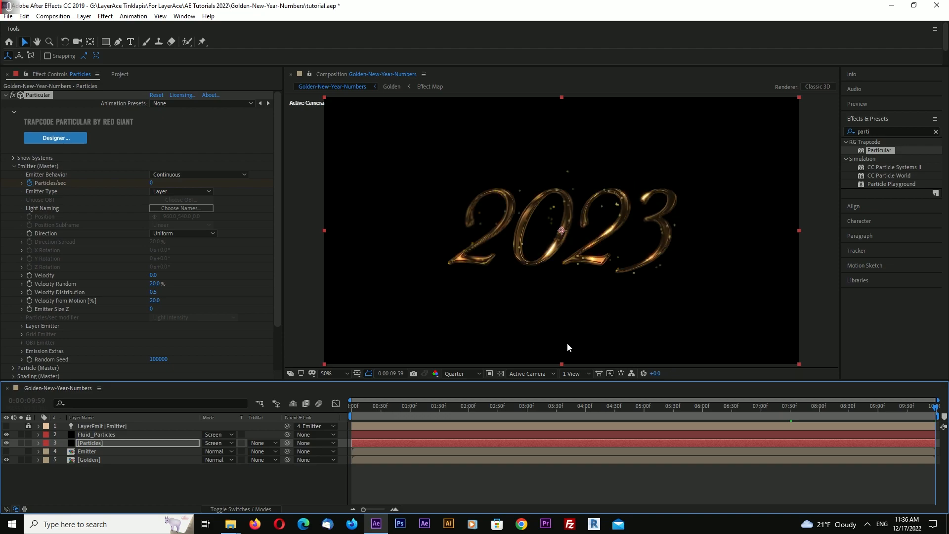
shift+click(94, 434)
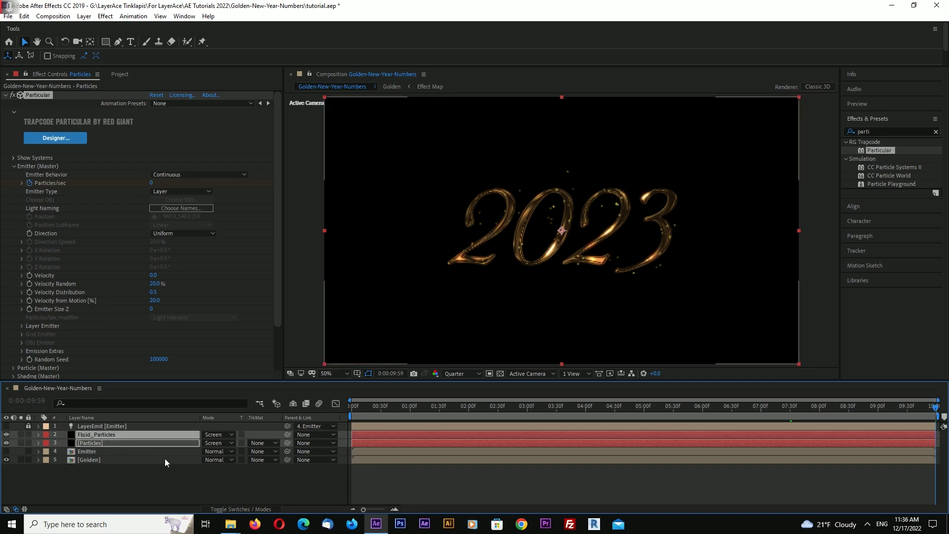
key(u)
mouse_move(796, 450)
mouse_down()
mouse_move(772, 453)
mouse_move(775, 479)
mouse_move(781, 455)
mouse_up()
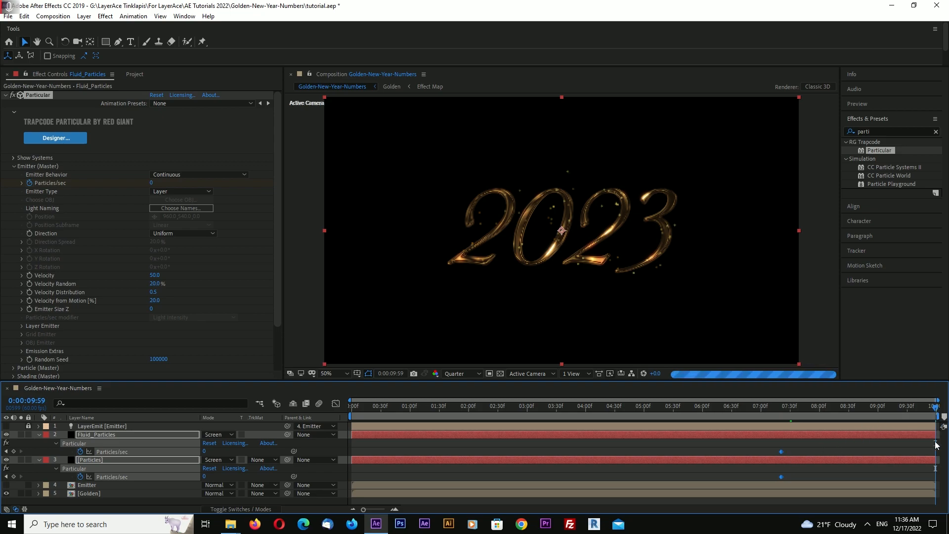
drag(781, 452, 780, 452)
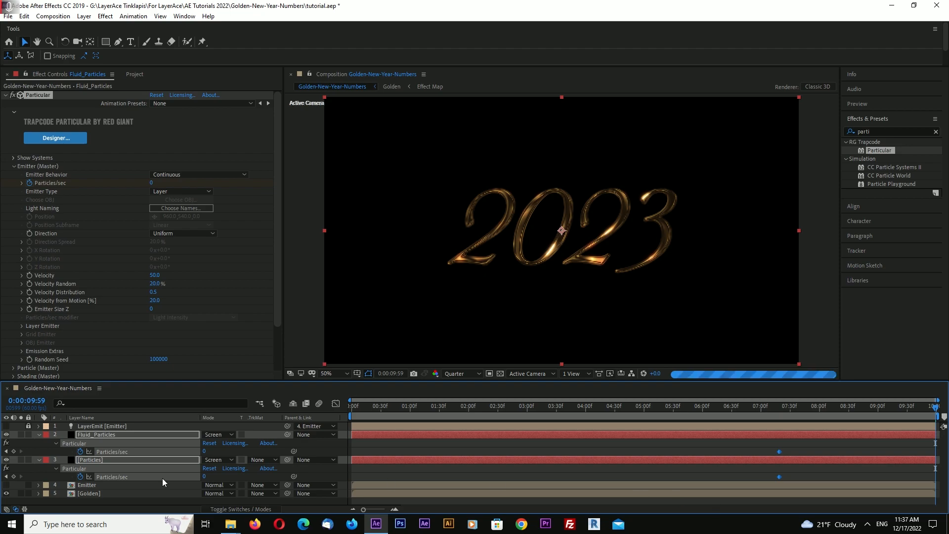
click(38, 435)
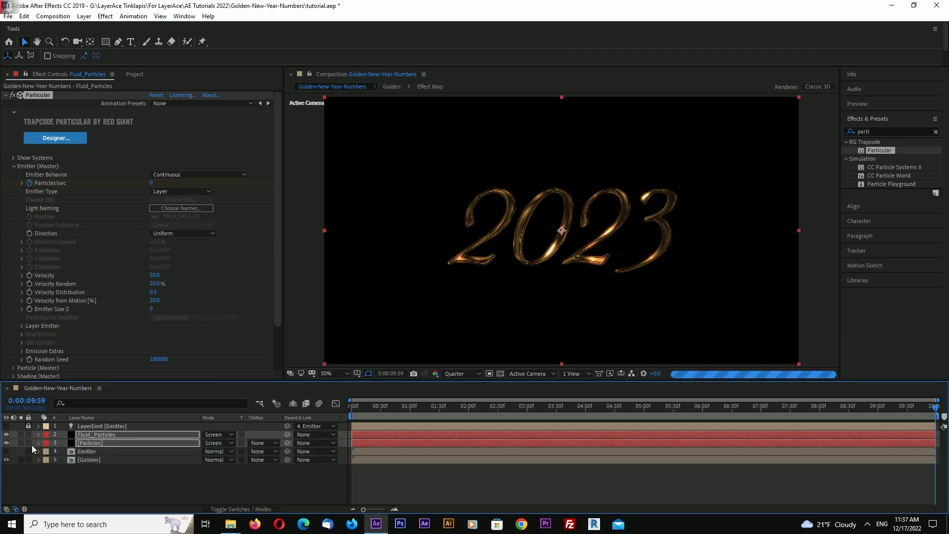
click(476, 489)
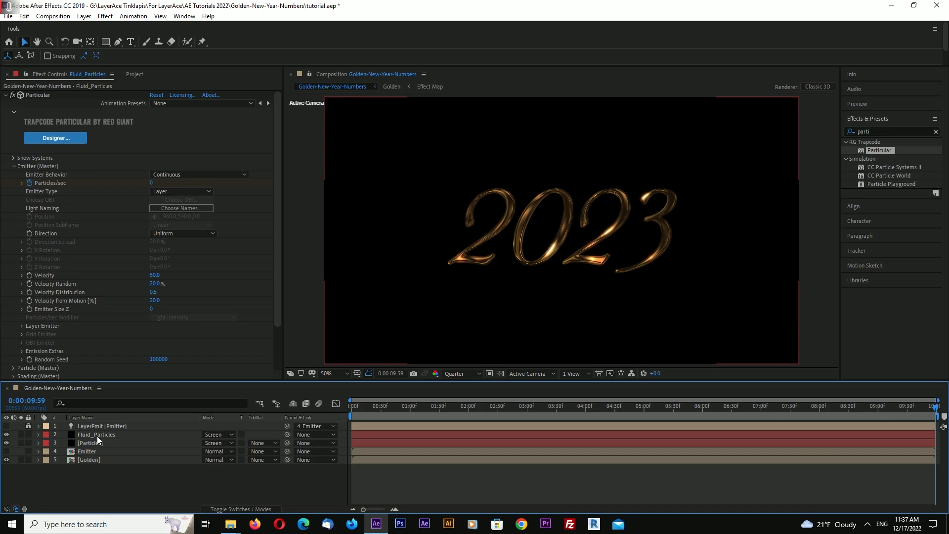
Step: Set the Particles/sec keyframe of the Fluid_Particles layer at 0:00:07:18 to 100000
click(97, 435)
key(u)
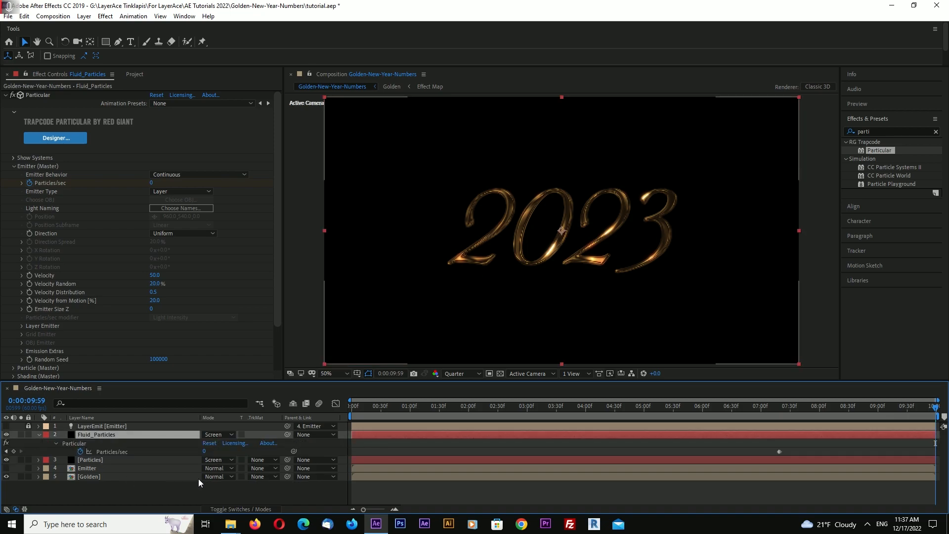
key(j)
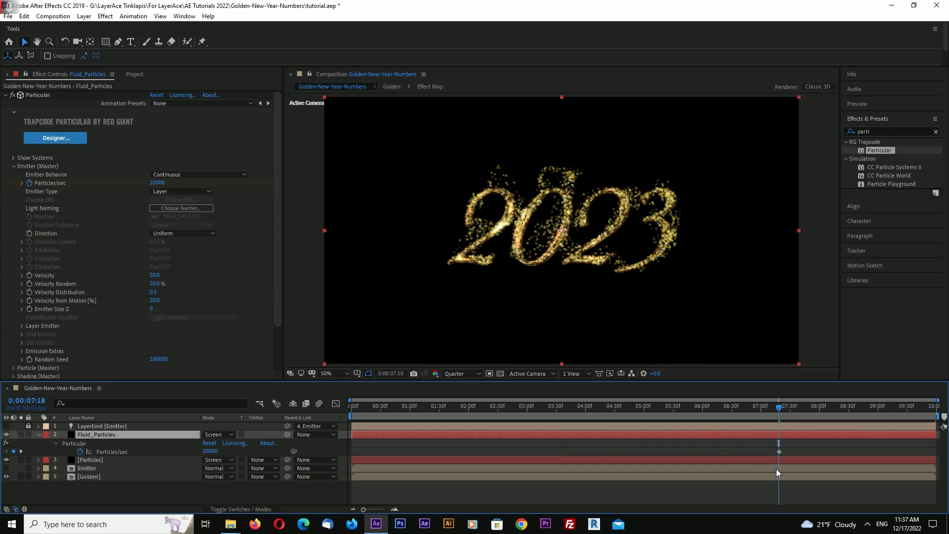
key(equal)
key(equal)
key(equal)
key(equal)
key(equal)
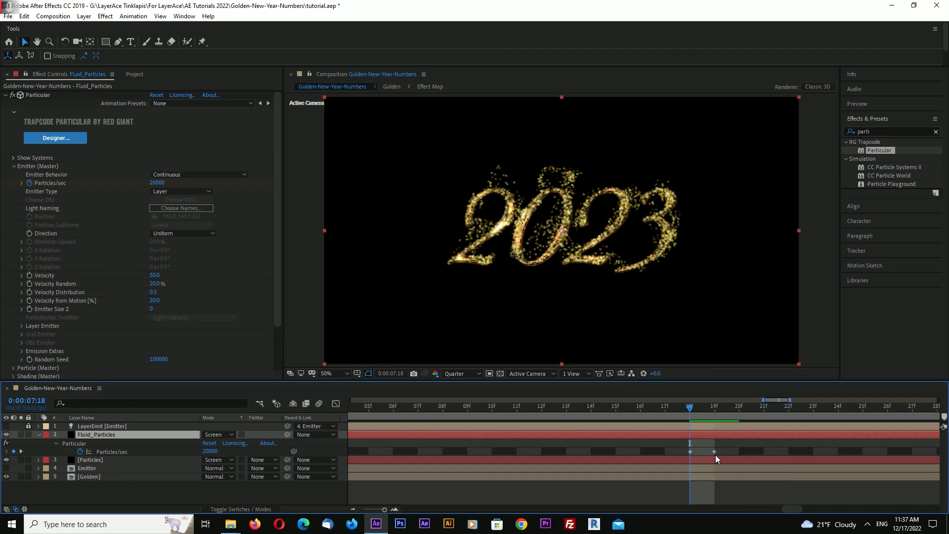
mouse_move(716, 452)
key(minus)
key(minus)
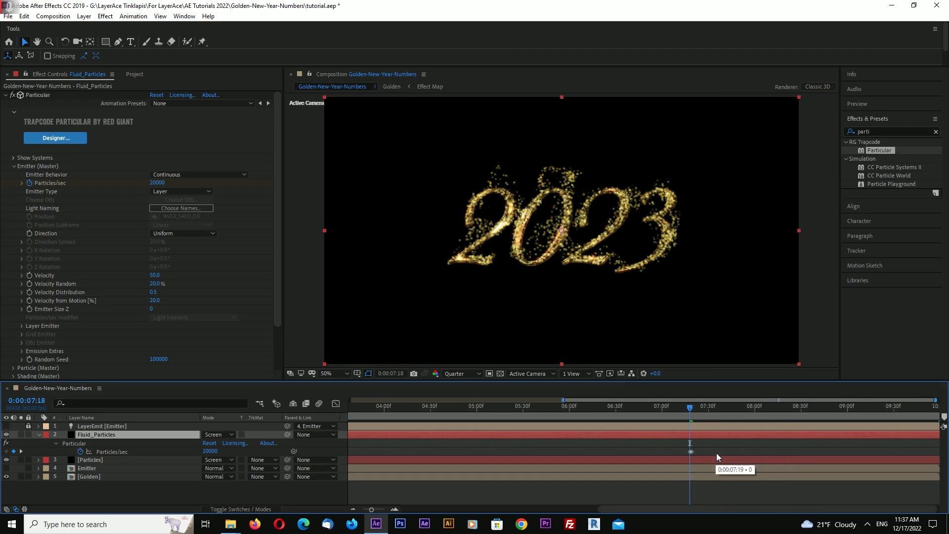
click(210, 451)
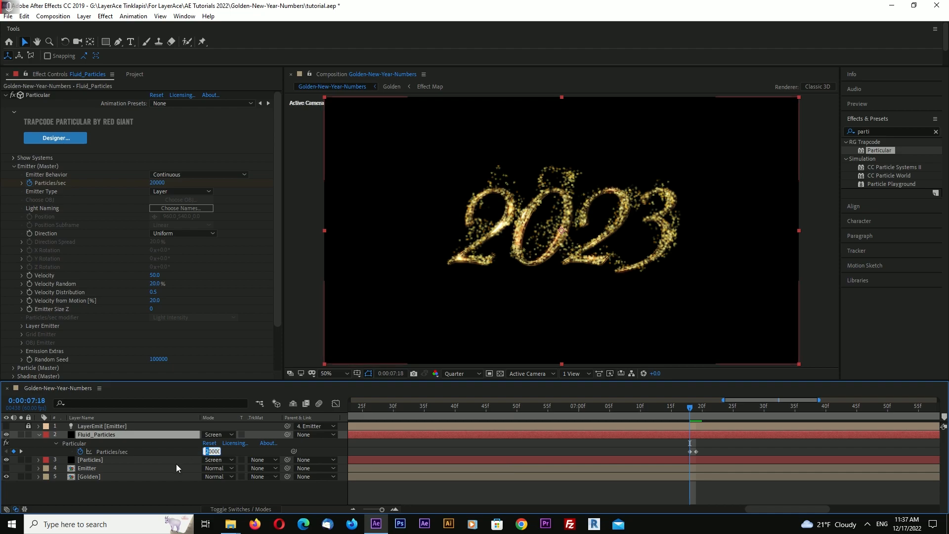
text(100000)
key(Return)
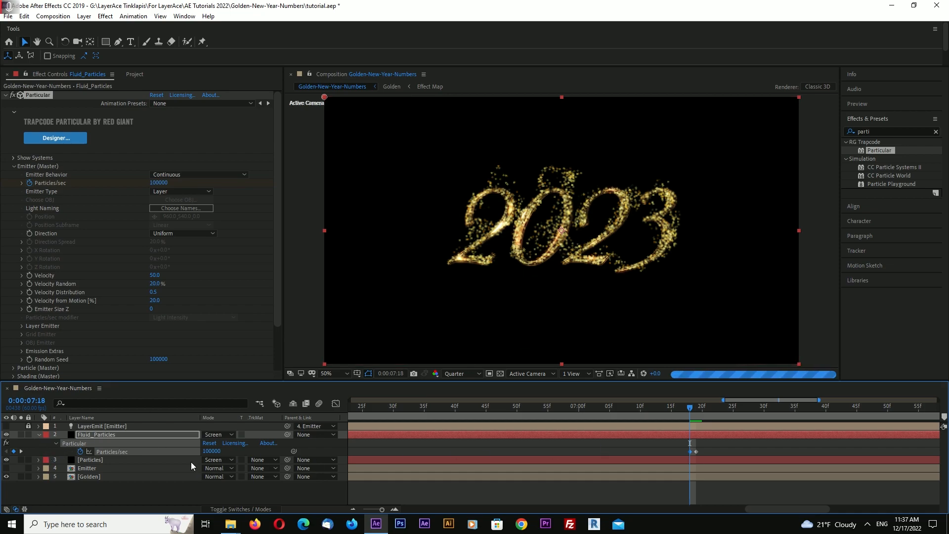
click(39, 435)
key(minus)
key(minus)
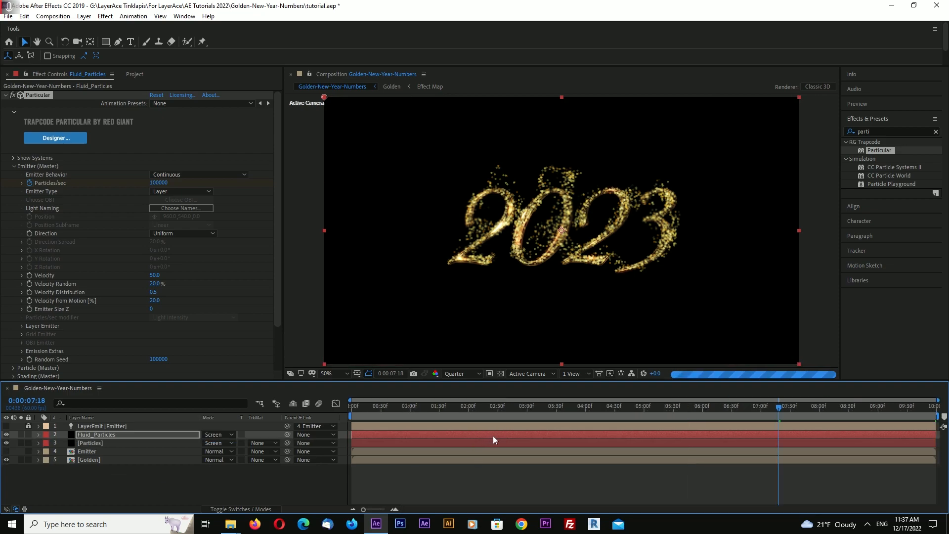
Step: Inspect the particles at 0:00:02:35 with the composition preview at Full resolution and 100% magnification
click(497, 408)
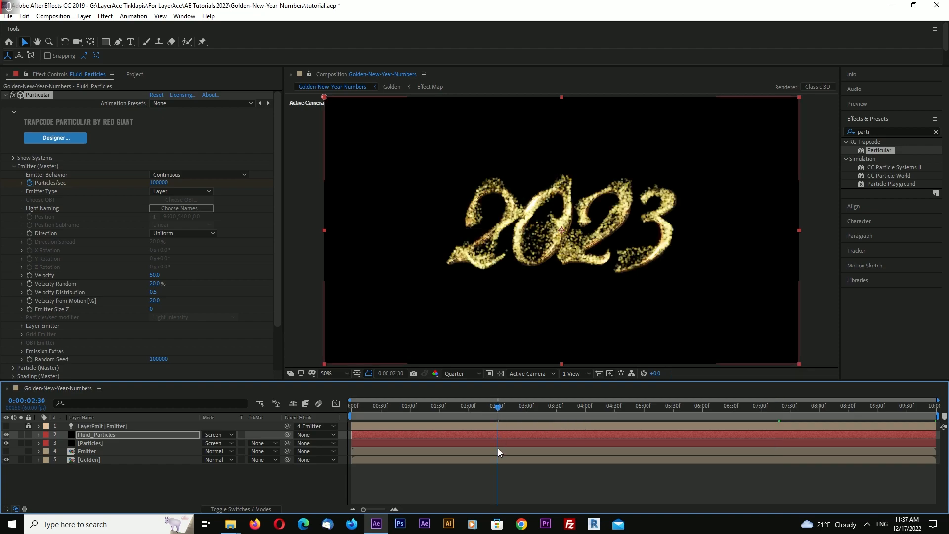
mouse_move(500, 410)
mouse_down()
mouse_move(503, 422)
mouse_move(502, 407)
mouse_up()
click(465, 374)
click(465, 395)
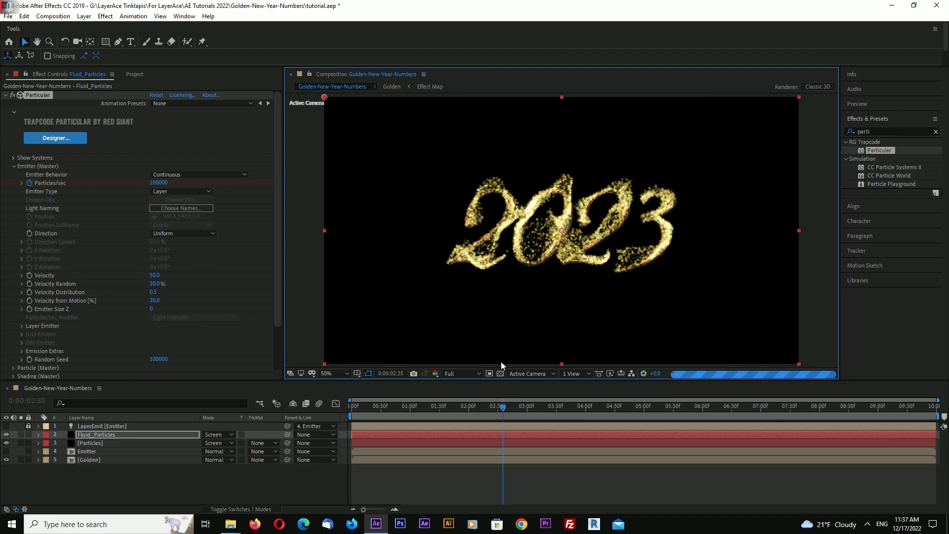
key(slash)
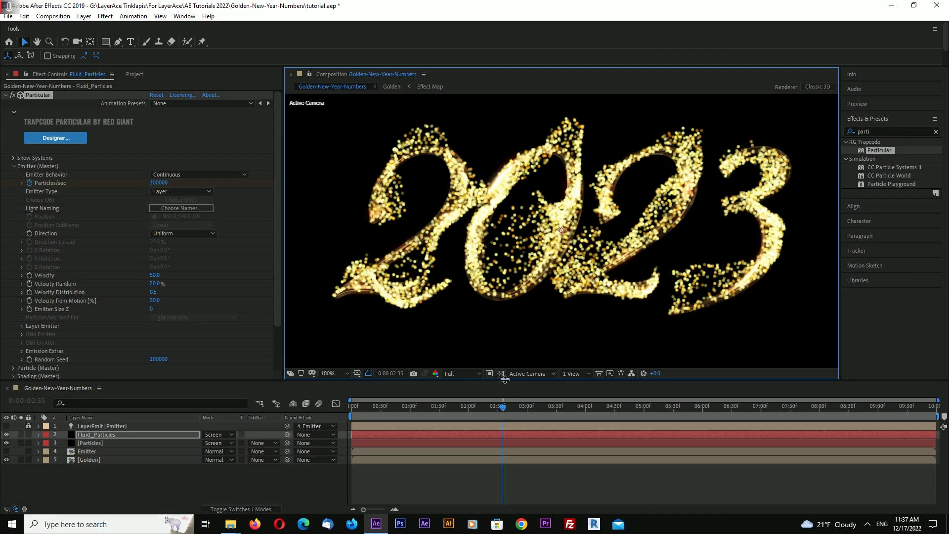
Step: Set the particle Size of the Fluid_Particles layer to 2
click(14, 166)
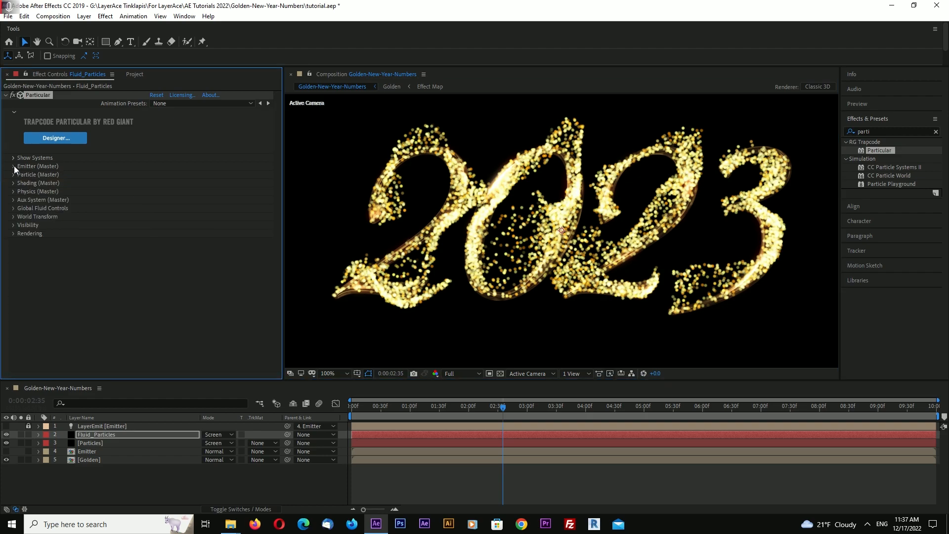
click(13, 175)
click(154, 250)
text(2)
key(Return)
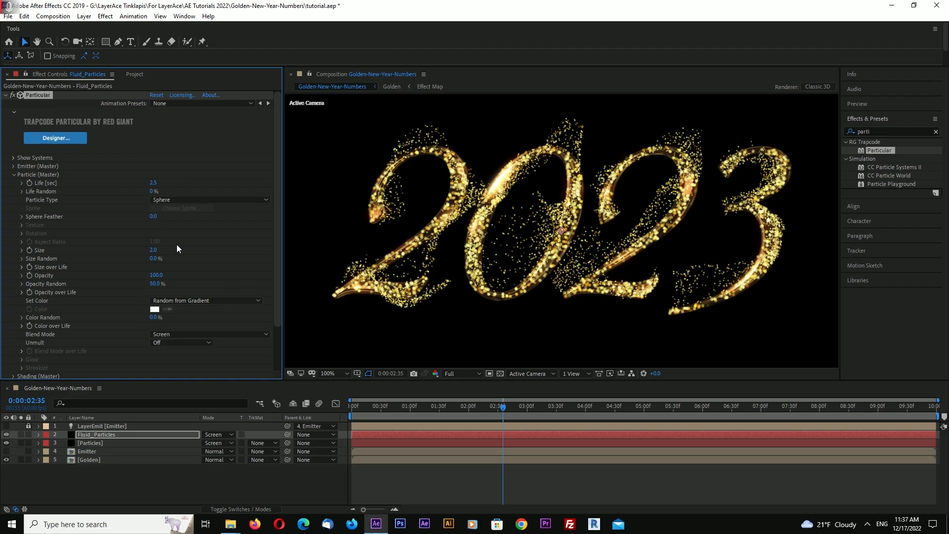
Step: Set the particle Size of the Fluid_Particles layer to 2.5 and its Size Random to 25%
text(3)
key(Return)
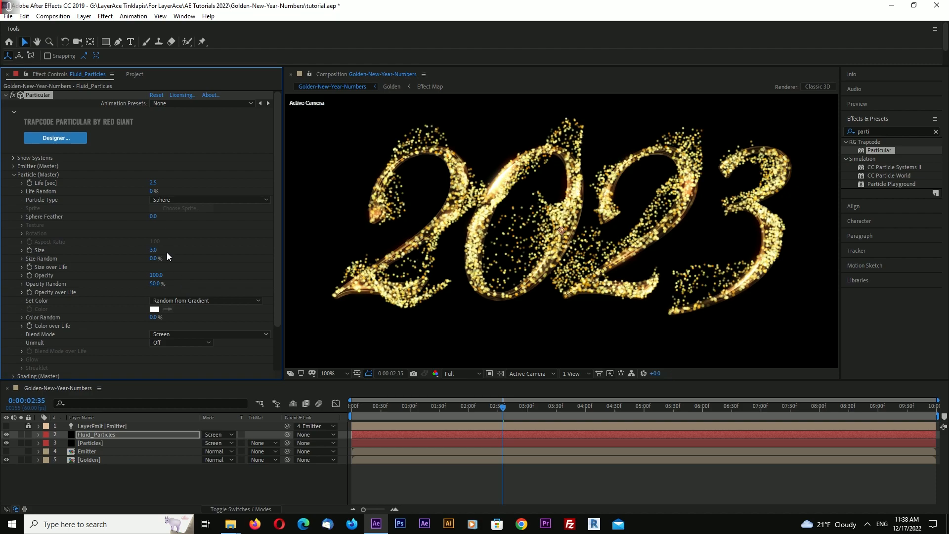
click(154, 250)
text(2.5)
key(Return)
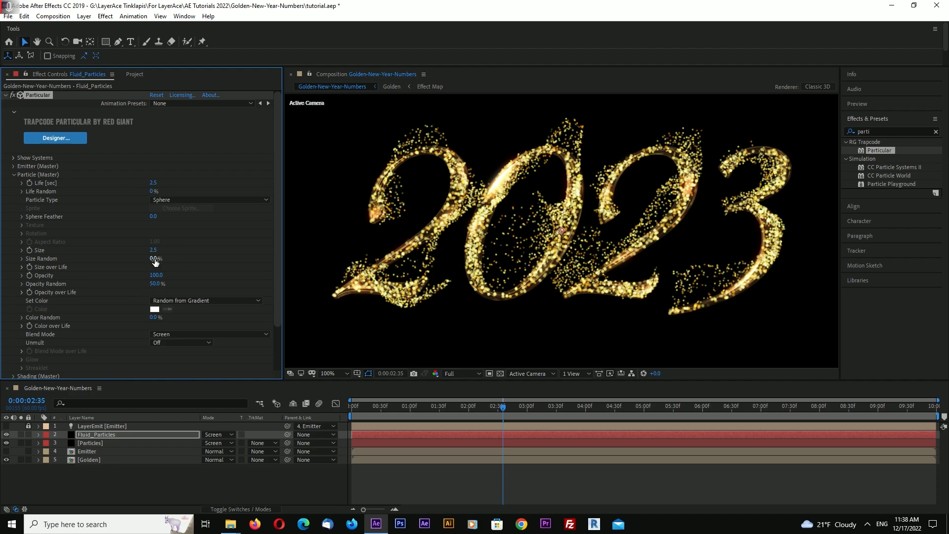
text(25)
key(Return)
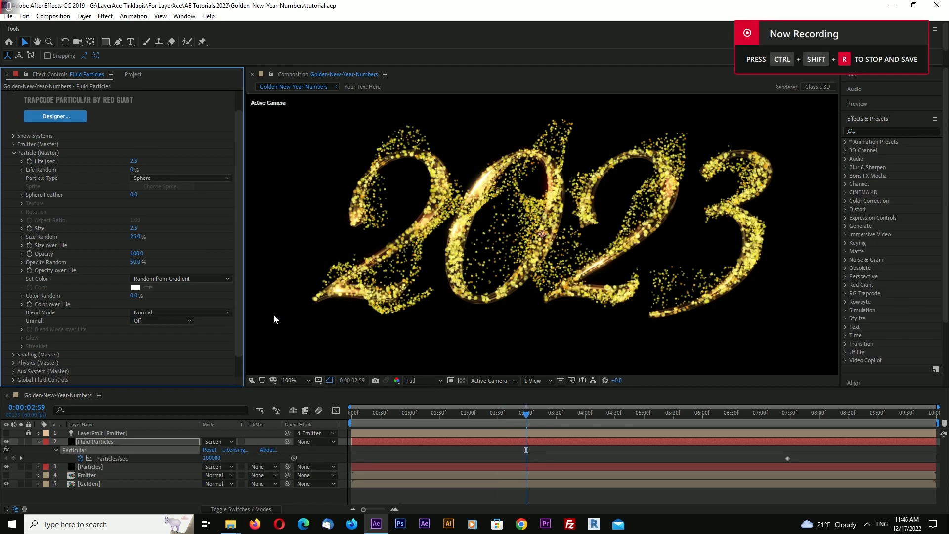
Step: Reshape the Opacity over Life curve of the Fluid Particles layer into an arch that rises from zero and falls back to zero
click(22, 271)
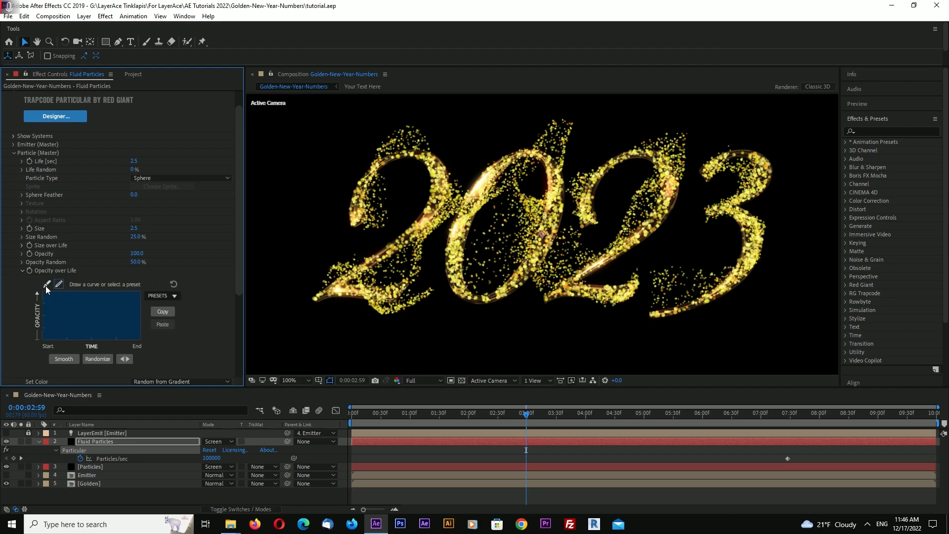
click(46, 285)
drag(243, 299, 249, 297)
mouse_move(42, 310)
mouse_down()
mouse_move(39, 348)
mouse_move(139, 292)
mouse_move(149, 357)
mouse_up()
drag(116, 292, 125, 317)
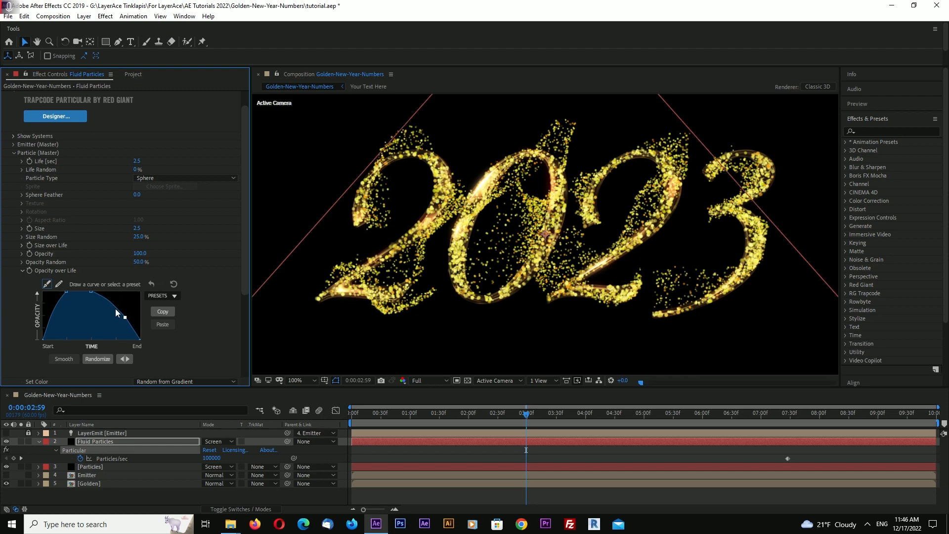
Step: Carve narrow, smoothed gaps down towards zero across the Opacity over Life curve of the Fluid Particles layer and save the project
click(59, 286)
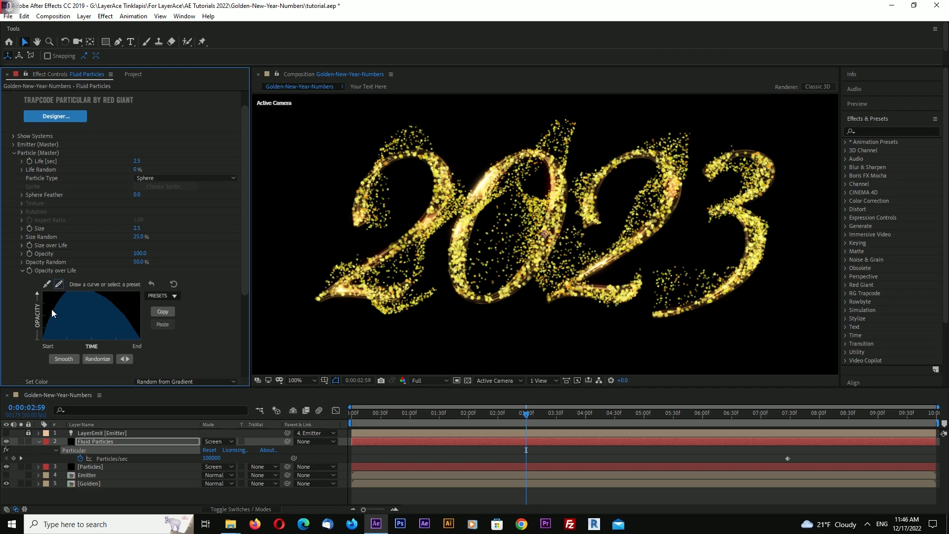
drag(58, 332, 123, 335)
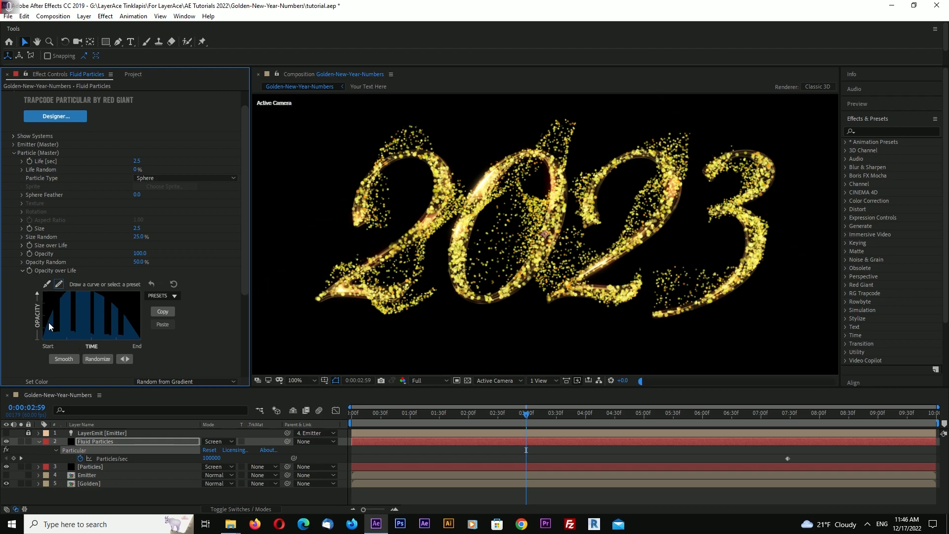
drag(56, 339, 108, 336)
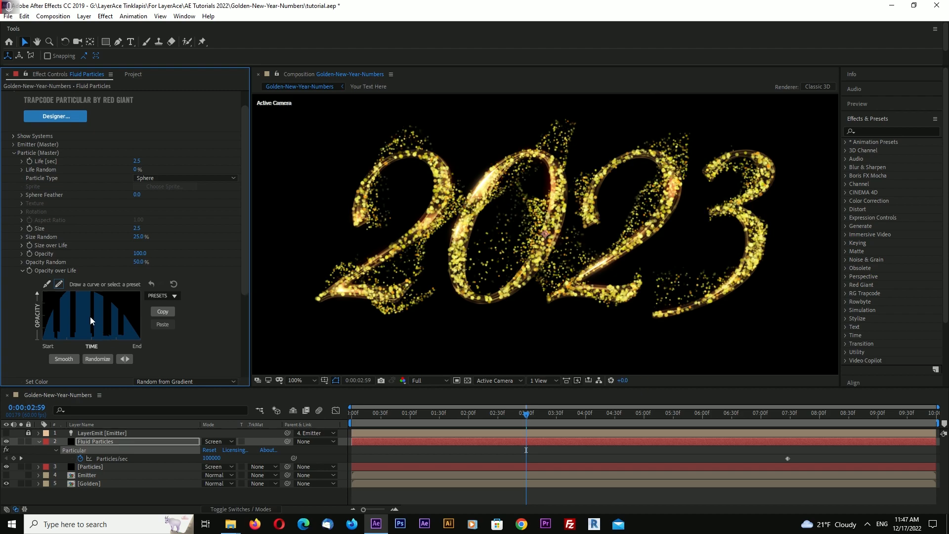
click(63, 359)
click(6, 20)
click(15, 107)
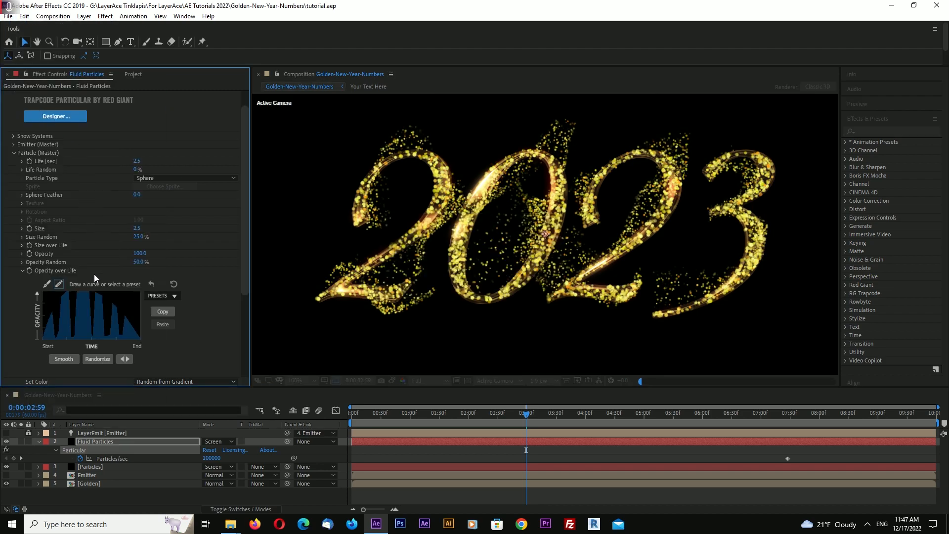
Step: Copy the Opacity over Life curve from the Fluid Particles layer to the Particles layer
click(162, 311)
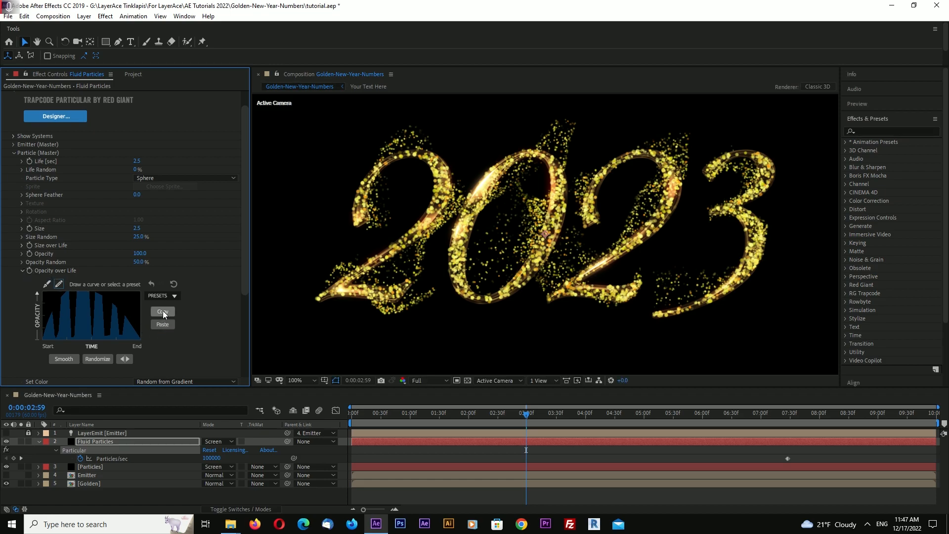
click(21, 271)
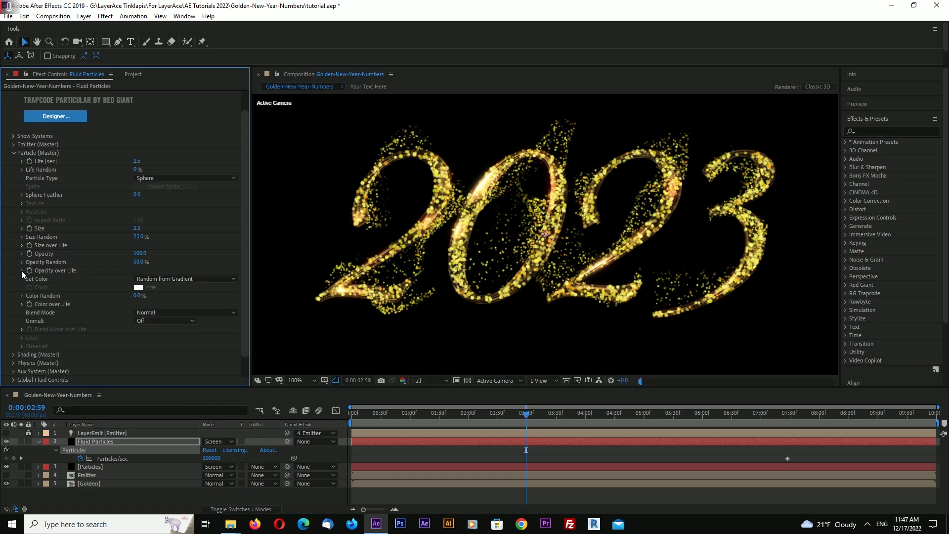
click(13, 153)
click(96, 466)
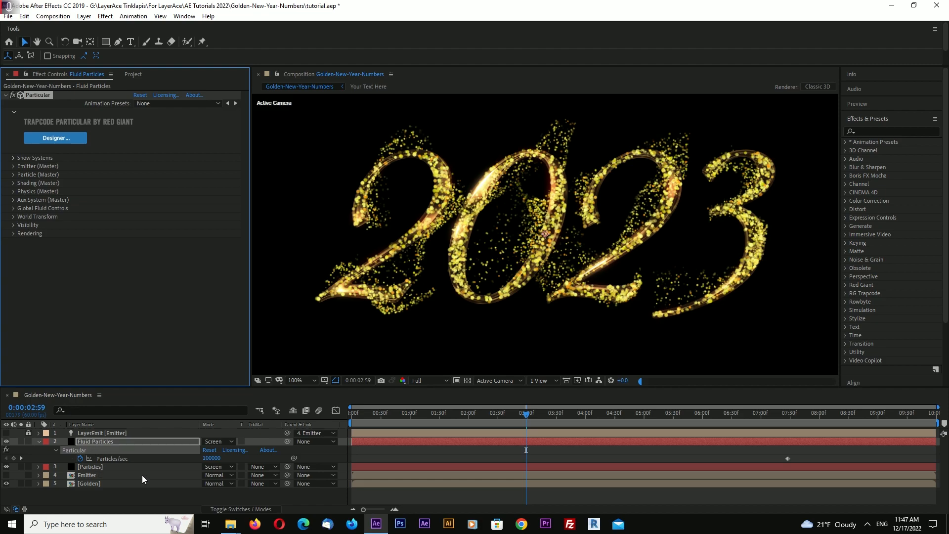
click(13, 175)
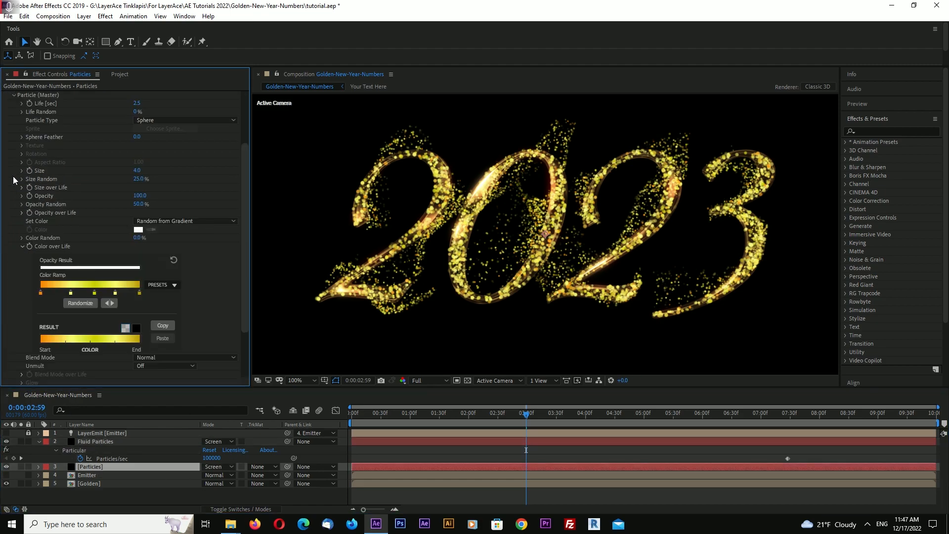
click(22, 246)
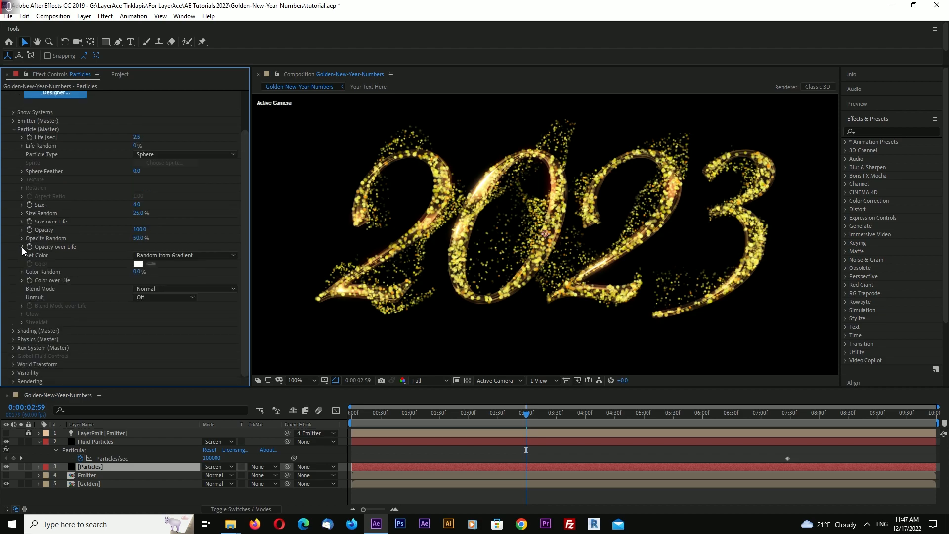
click(22, 247)
click(164, 301)
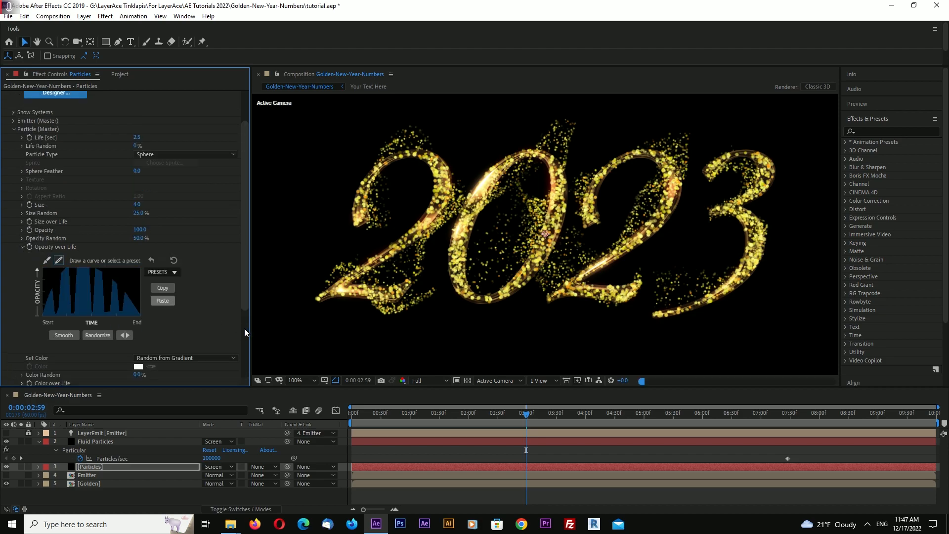
click(22, 247)
click(15, 129)
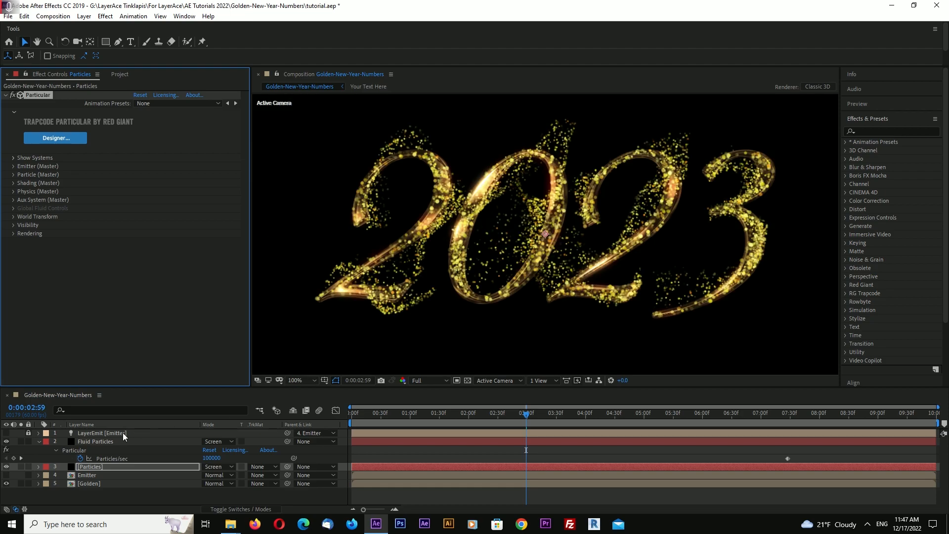
Step: Apply the Starglow effect to the Fluid Particles layer, with the preview at 0:00:02:29
click(39, 441)
click(109, 443)
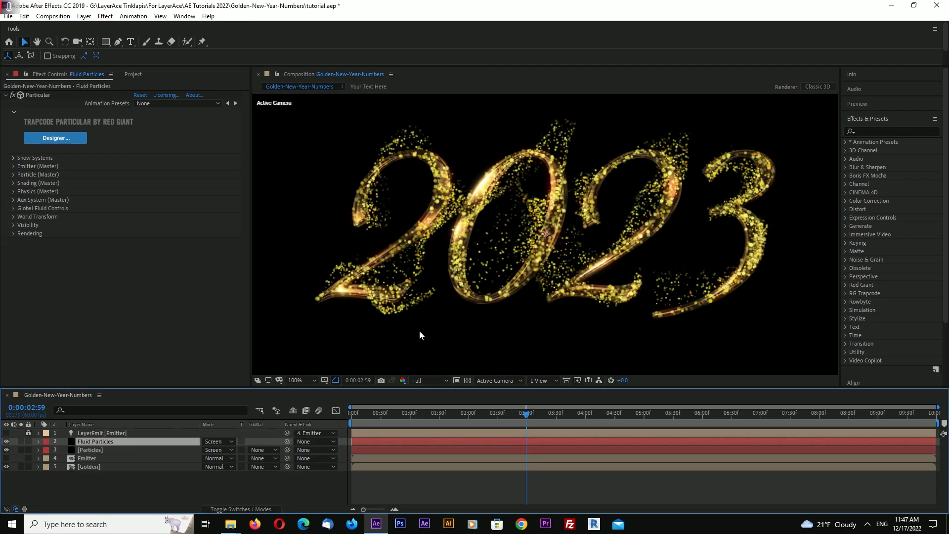
click(868, 131)
text(star)
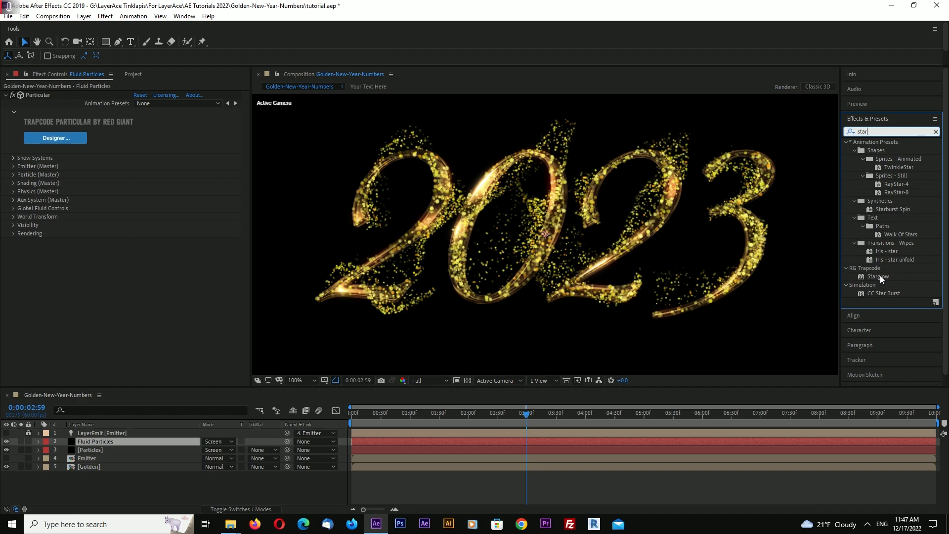
click(496, 419)
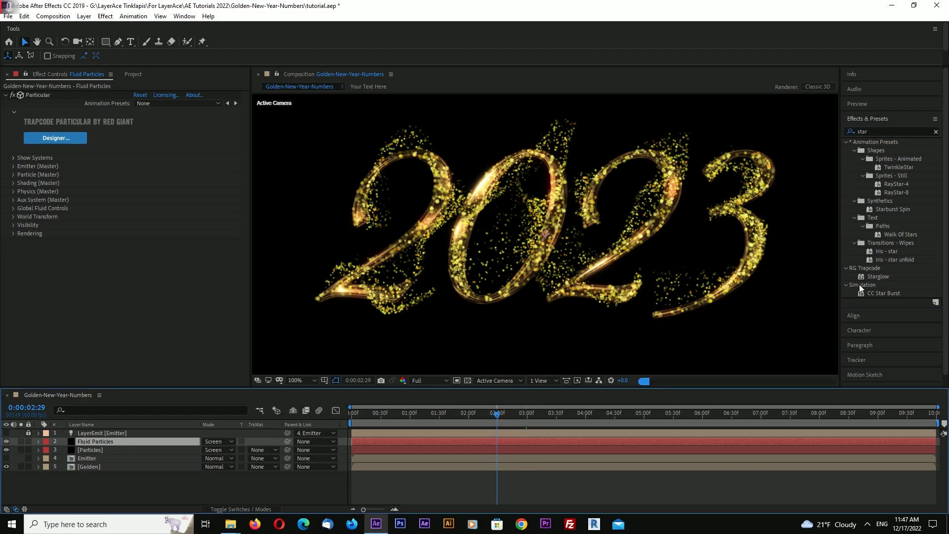
drag(879, 277, 87, 438)
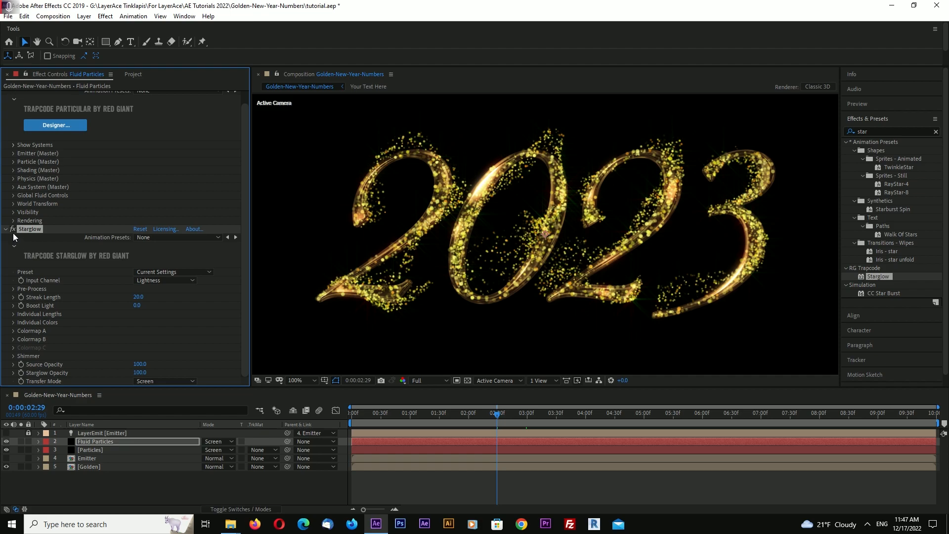
Step: Try Starglow Boost Light values of 20 and 30 on the Fluid Particles layer, checking the frames at 0:00:02:07 and 0:00:02:23
click(137, 305)
text(20)
key(Return)
click(476, 413)
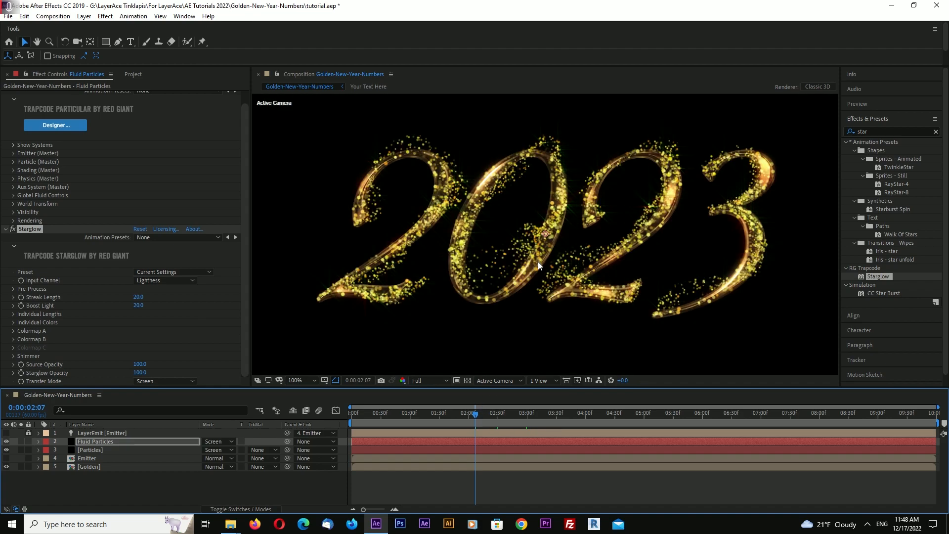
click(138, 304)
text(30)
key(Return)
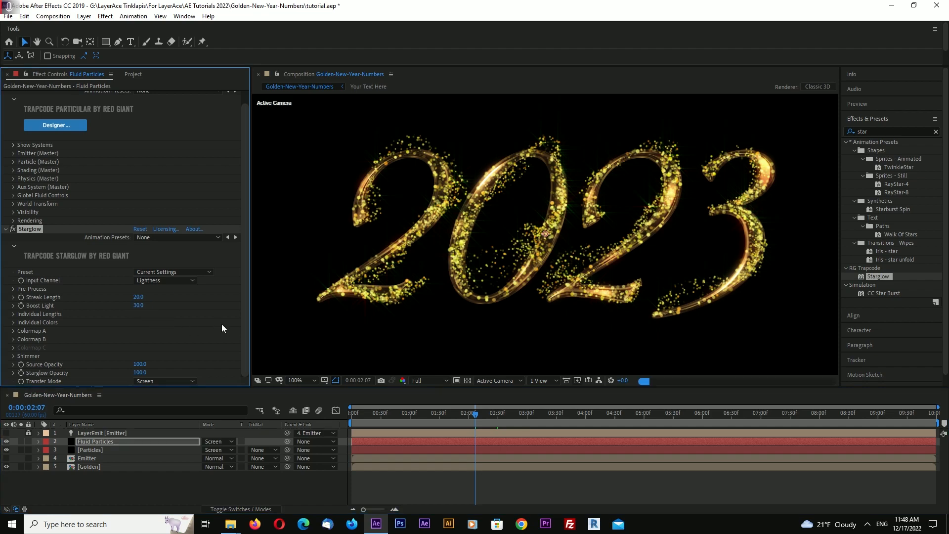
click(138, 305)
text(20)
key(Return)
click(491, 413)
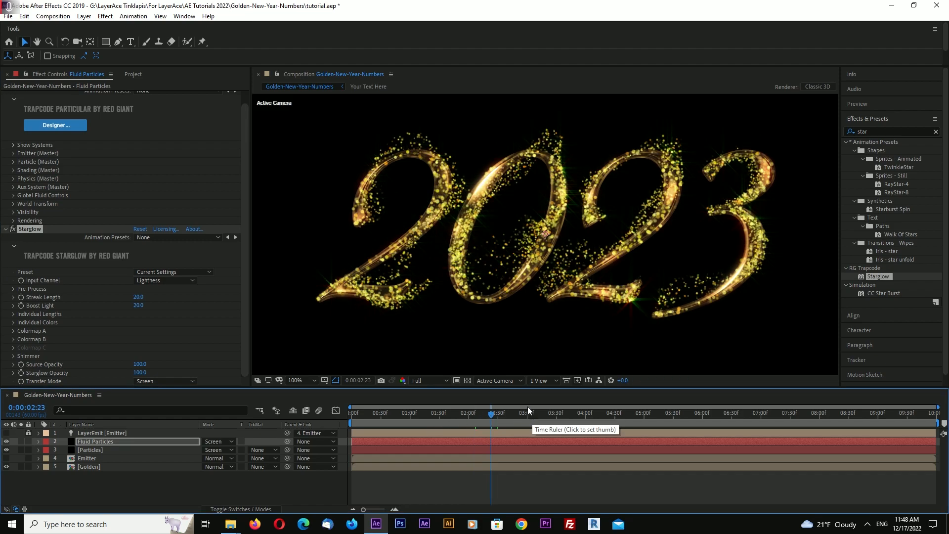
scroll(554, 236, down, 1)
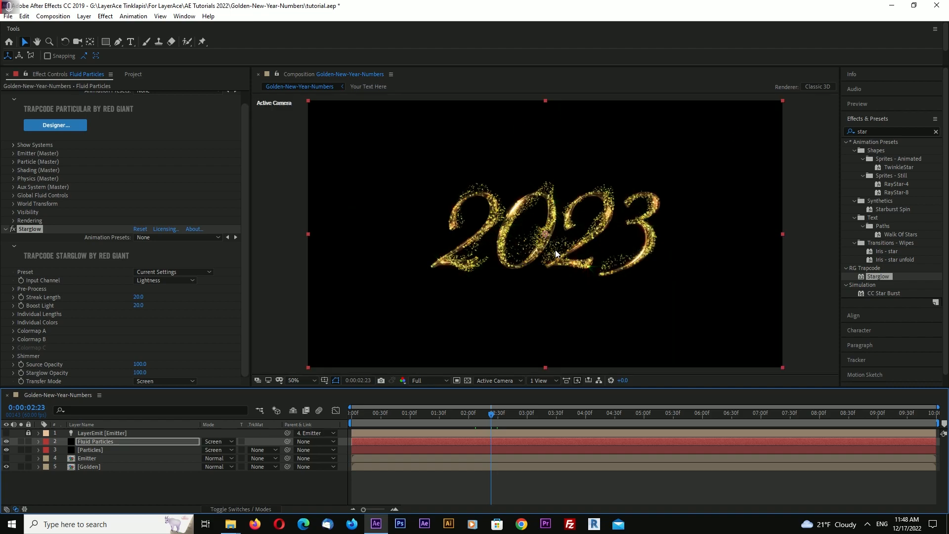
scroll(559, 252, up, 1)
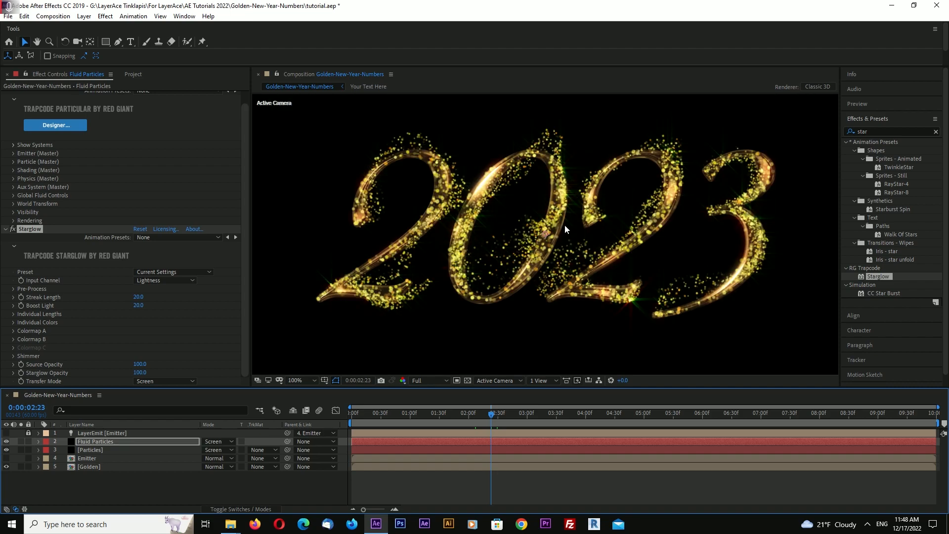
Step: Test a Starglow Boost Light of 50 on the Fluid Particles layer and settle on 40
click(138, 306)
text(50)
key(Return)
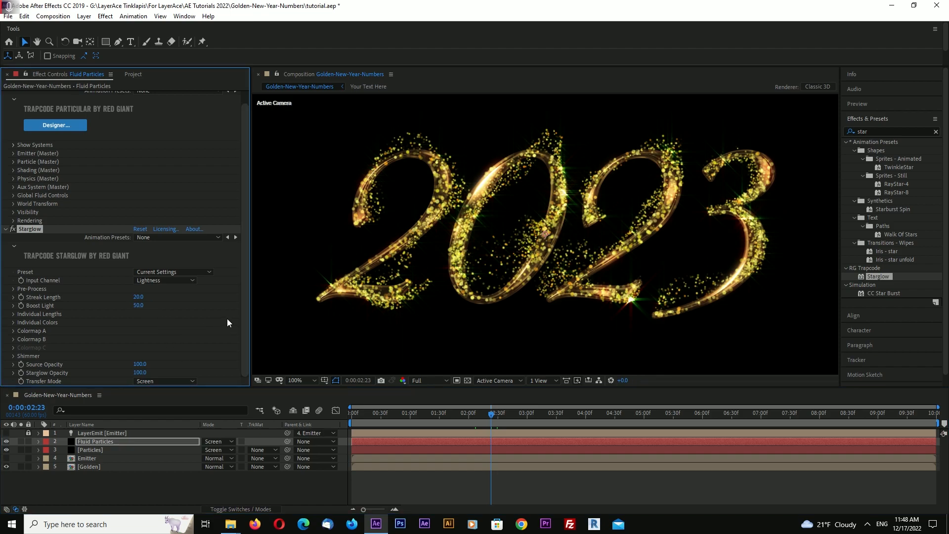
text(40)
key(Return)
Step: Paste the Starglow effect onto the Particles layer with Boost Light set to 20 and check it at 0:00:02:14
click(92, 449)
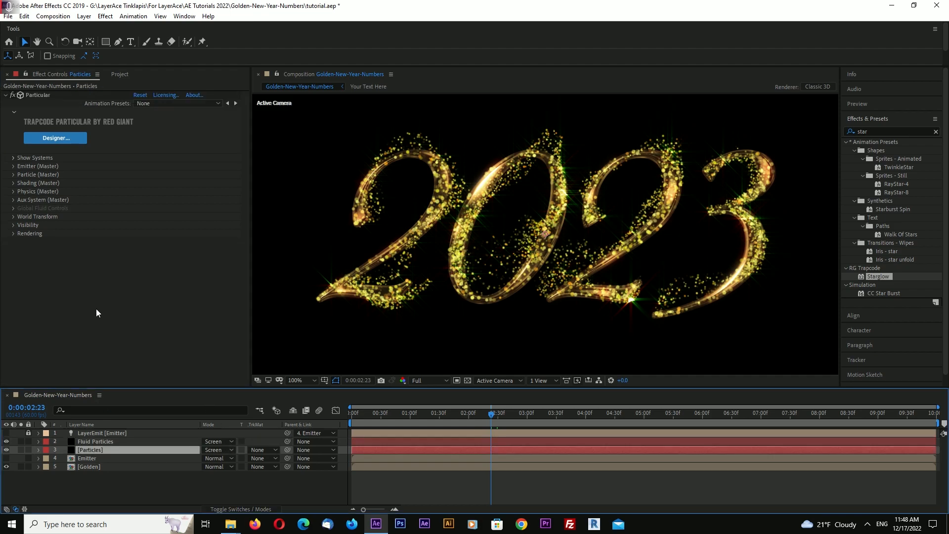
key(ctrl+v)
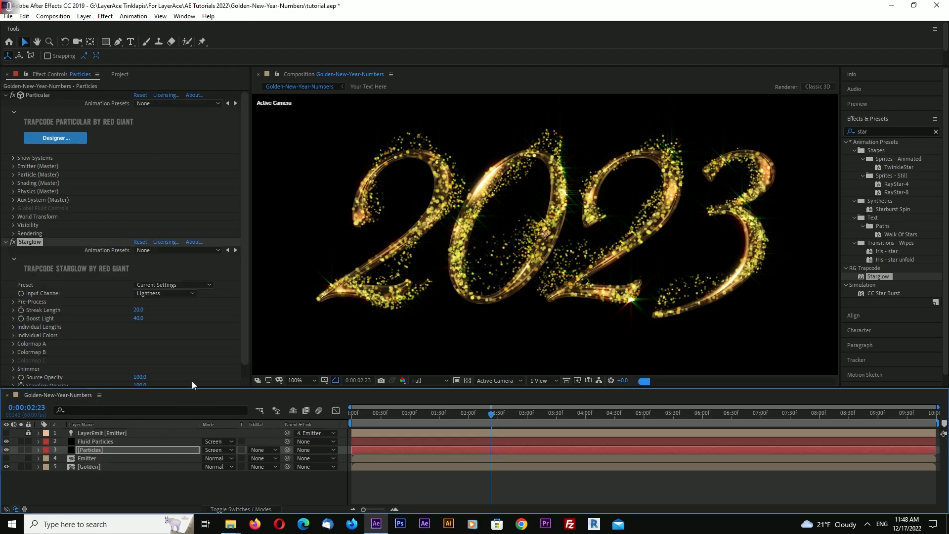
click(139, 317)
text(20)
key(Return)
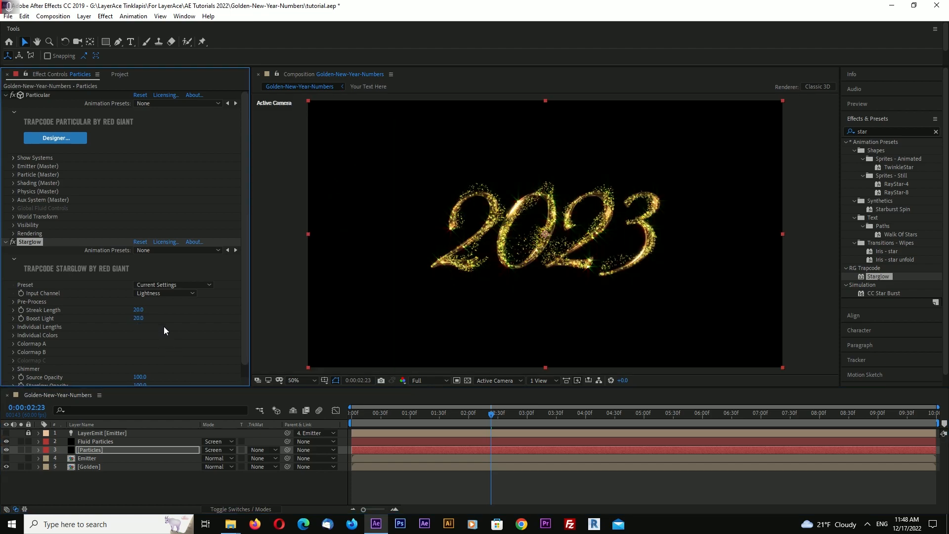
click(6, 242)
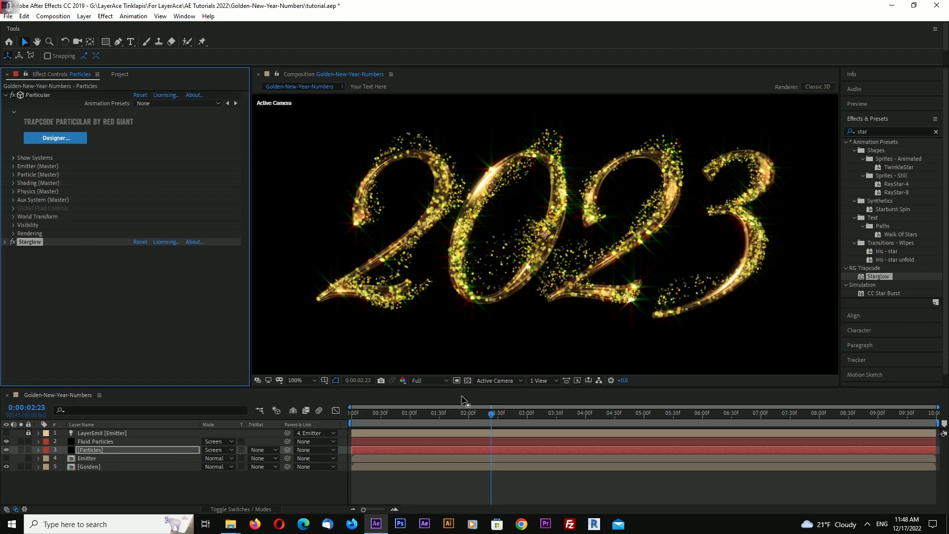
drag(493, 414, 482, 414)
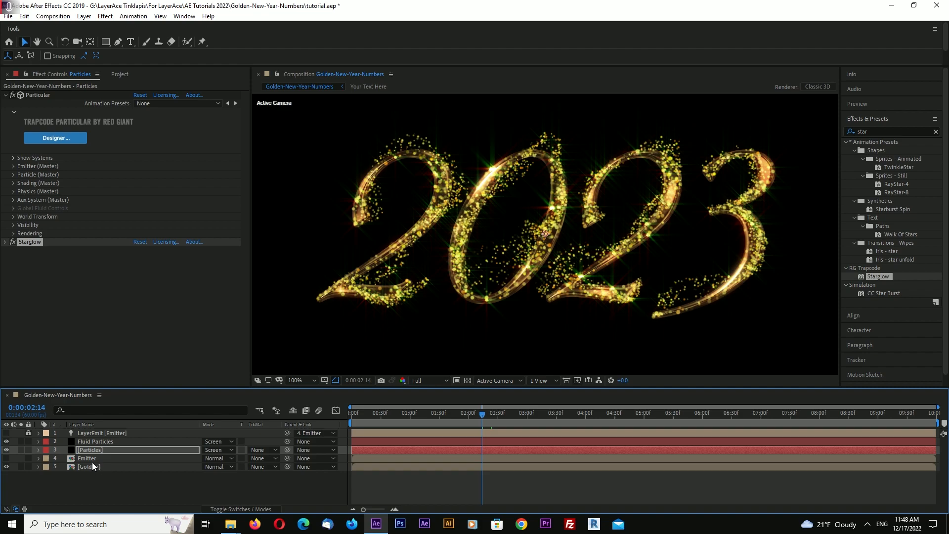
Step: Apply the Stylize Glow effect to the Golden layer
click(91, 442)
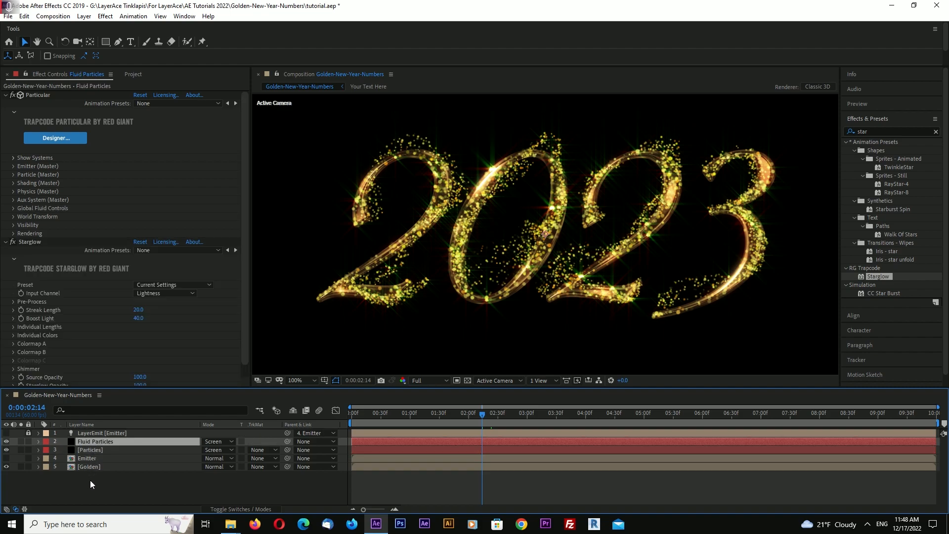
click(87, 457)
click(88, 466)
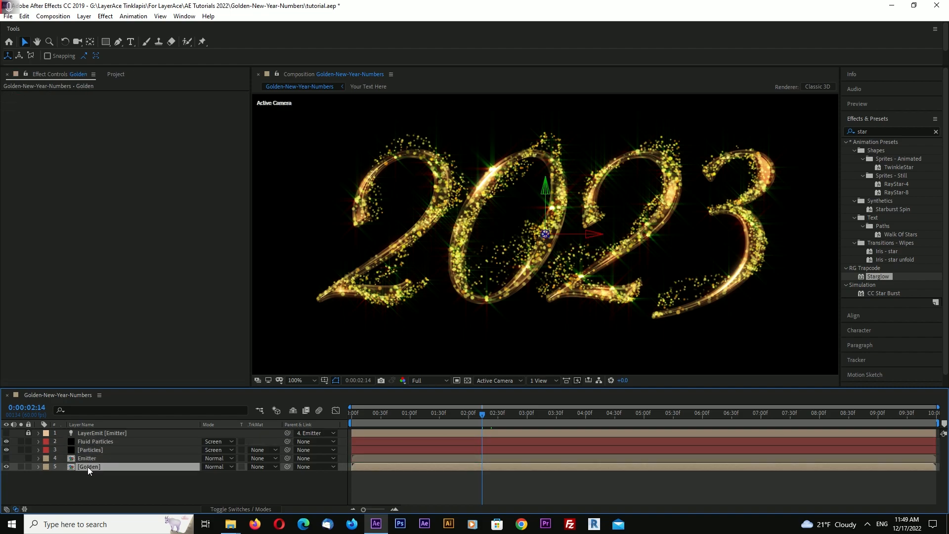
double_click(874, 132)
text(glow)
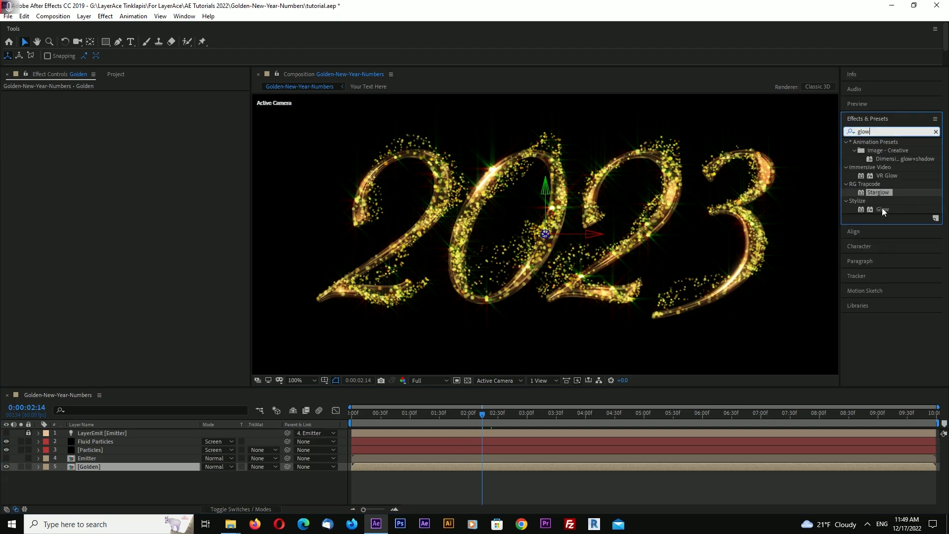
drag(881, 208, 88, 470)
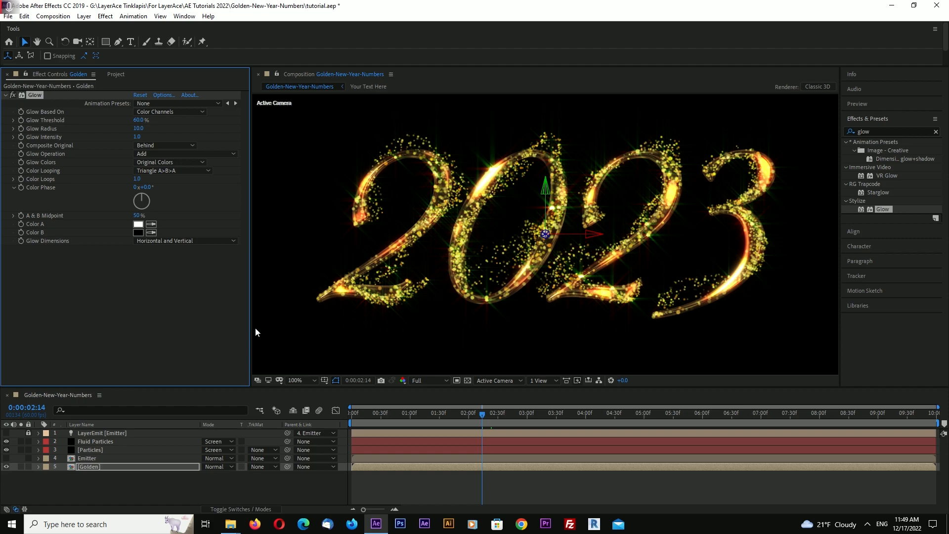
Step: Set the Golden layer's Glow Radius to 30 and check the composition with the transparency grid switched on and off
click(138, 128)
text(30)
key(Return)
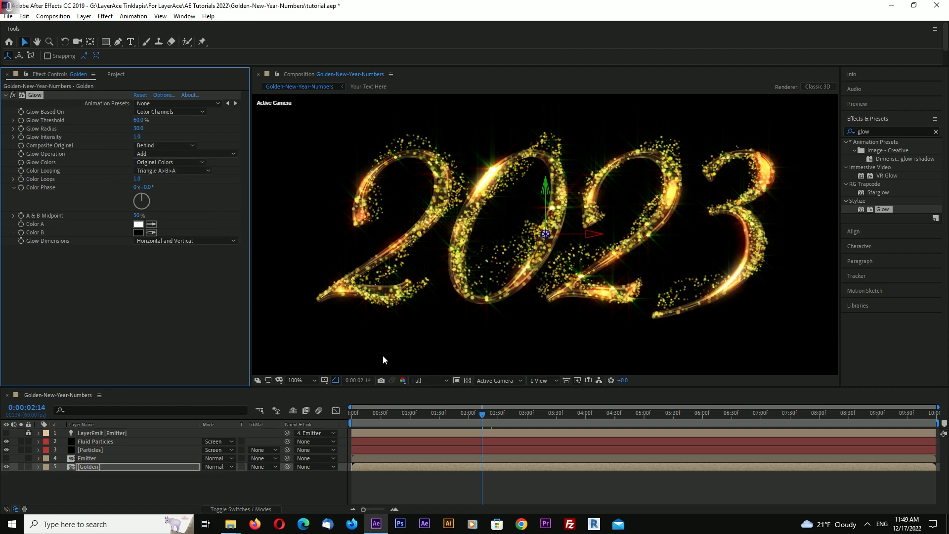
click(466, 380)
click(466, 380)
scroll(422, 371, down, 2)
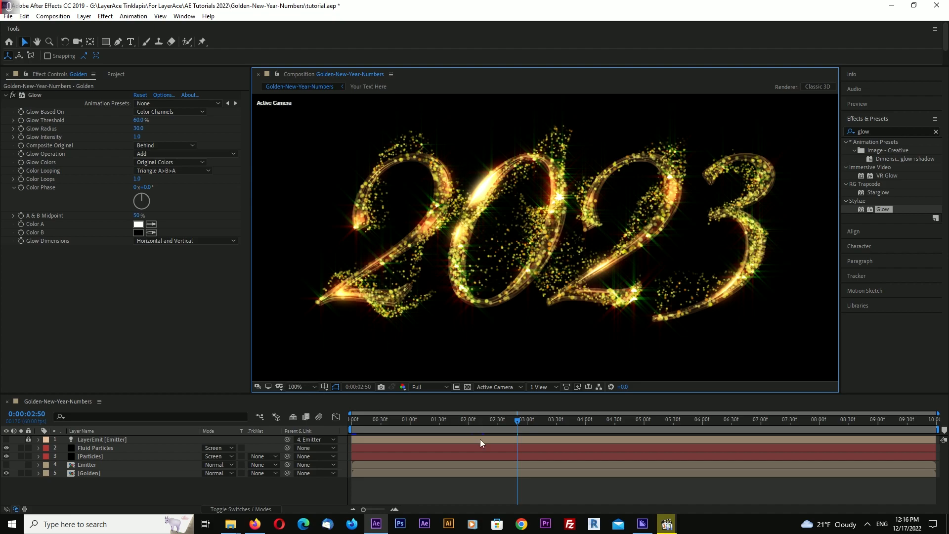
Step: Set the Fluid Particles layer's Particles/sec keyframe at 0:00:07:27 to 60000, and return to 0:00:02:49
click(94, 448)
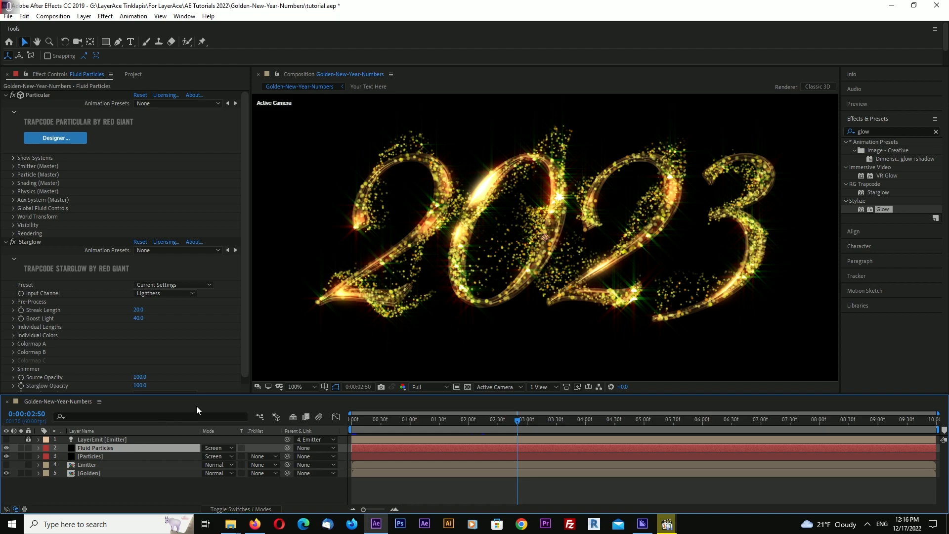
click(5, 242)
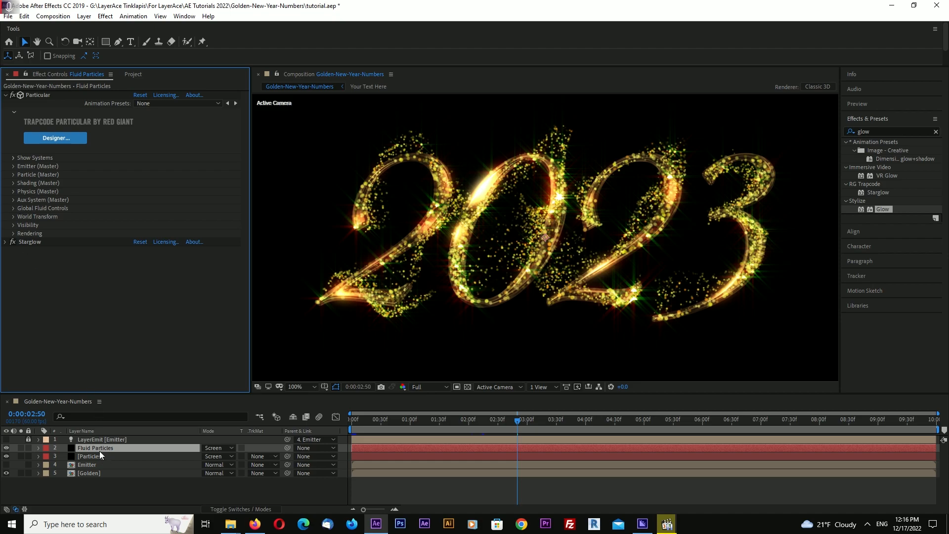
key(u)
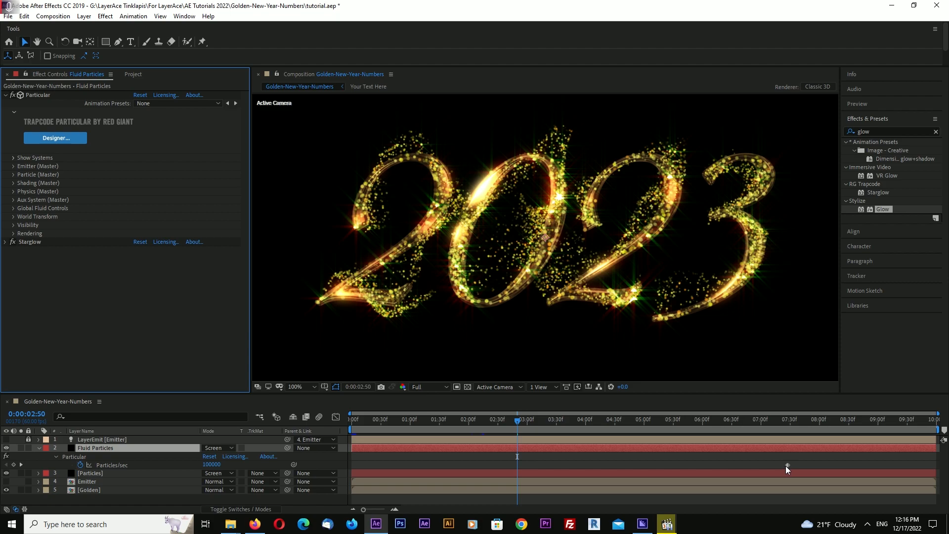
click(21, 464)
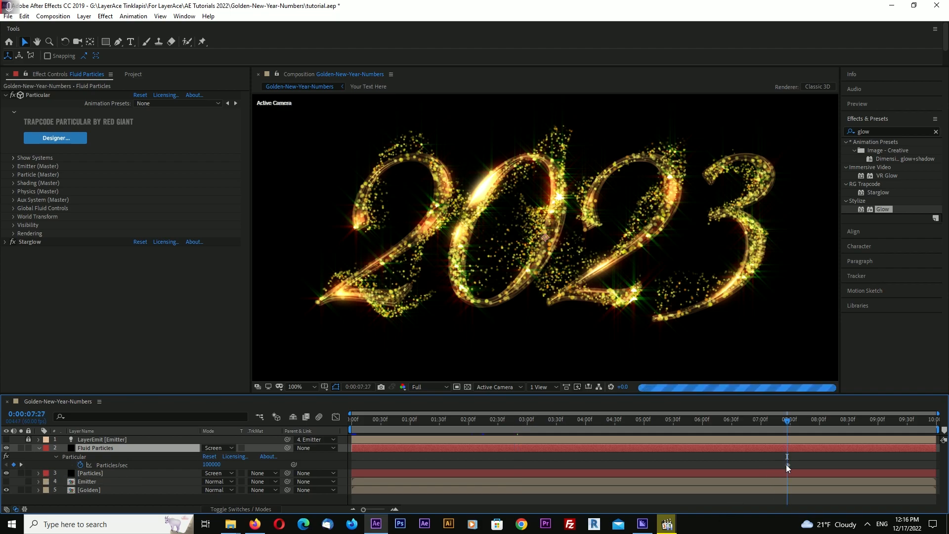
click(212, 465)
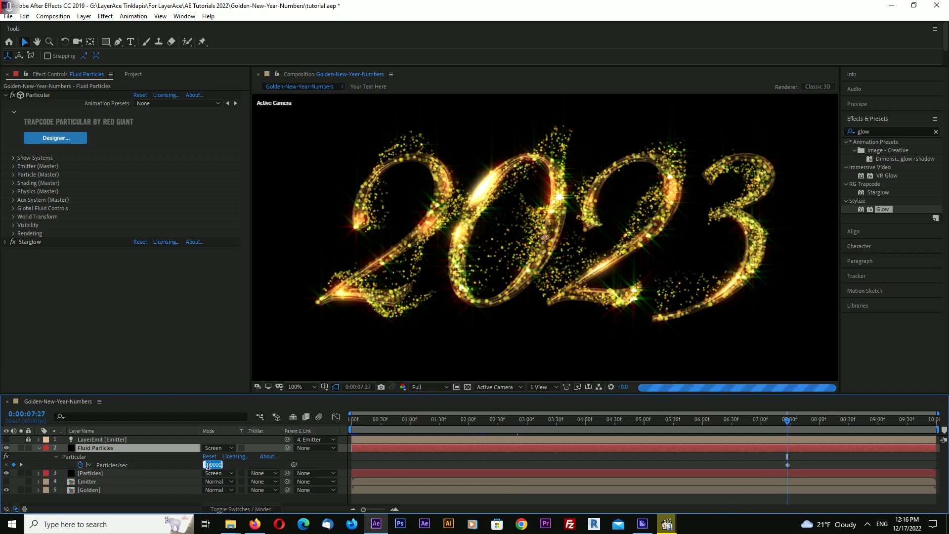
drag(212, 465, 185, 475)
click(527, 421)
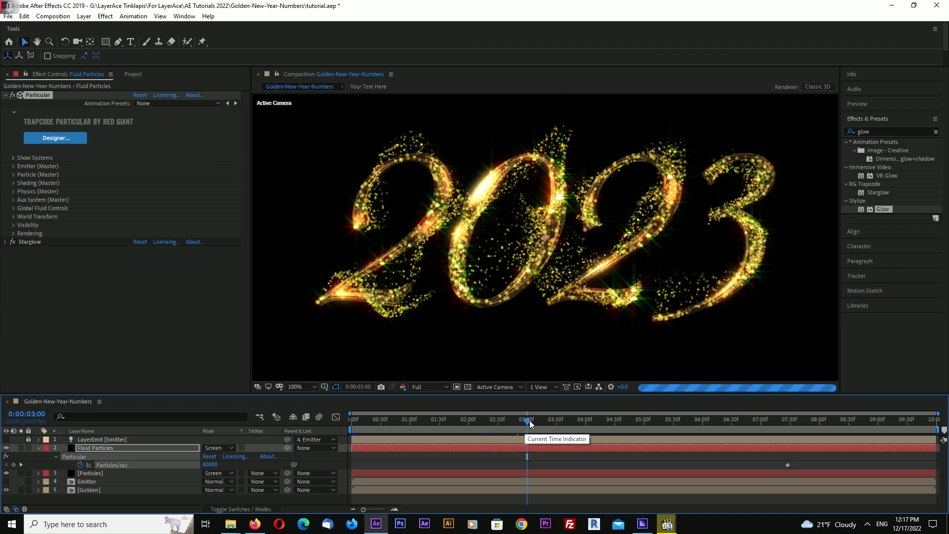
drag(526, 424, 516, 424)
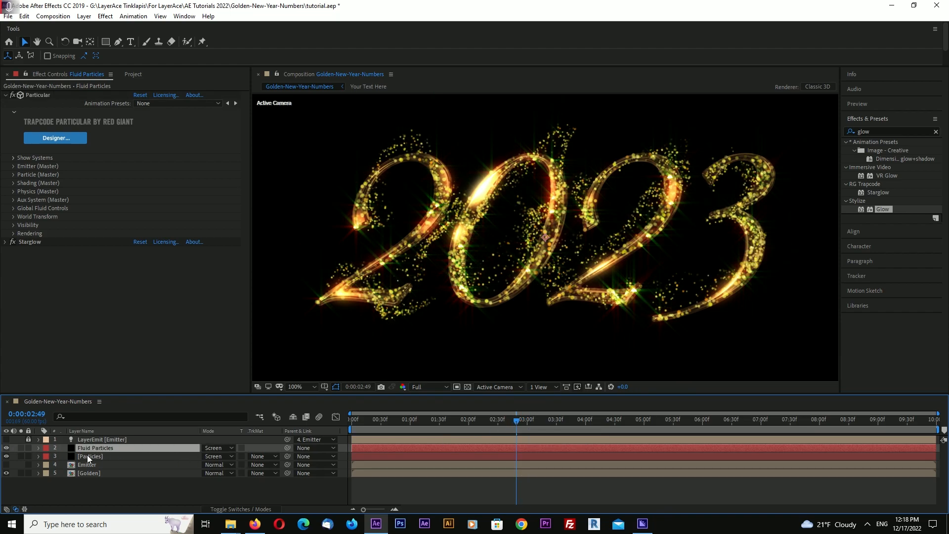
Step: Make the Aux System of Fluid Particles emit continuously and set the aux particle Size to 2
click(14, 200)
scroll(99, 228, down, 1)
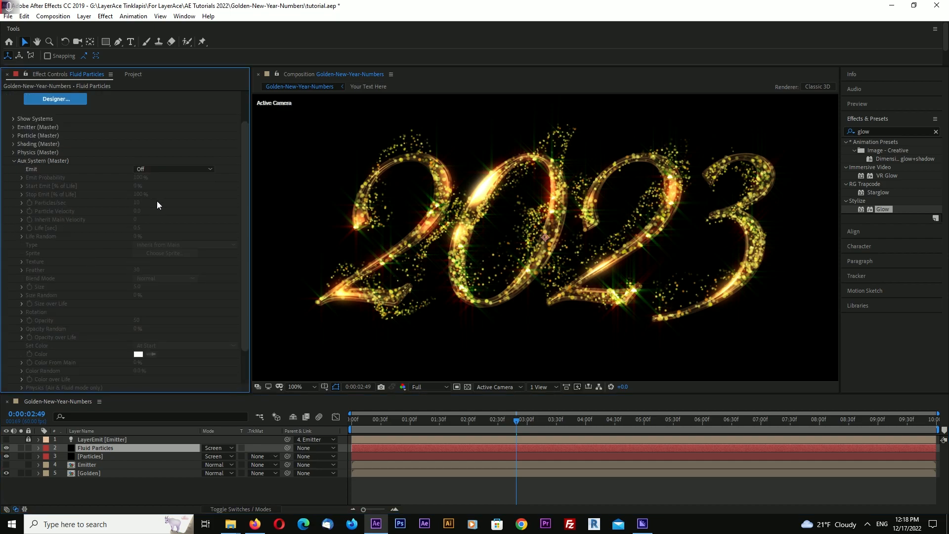
click(170, 168)
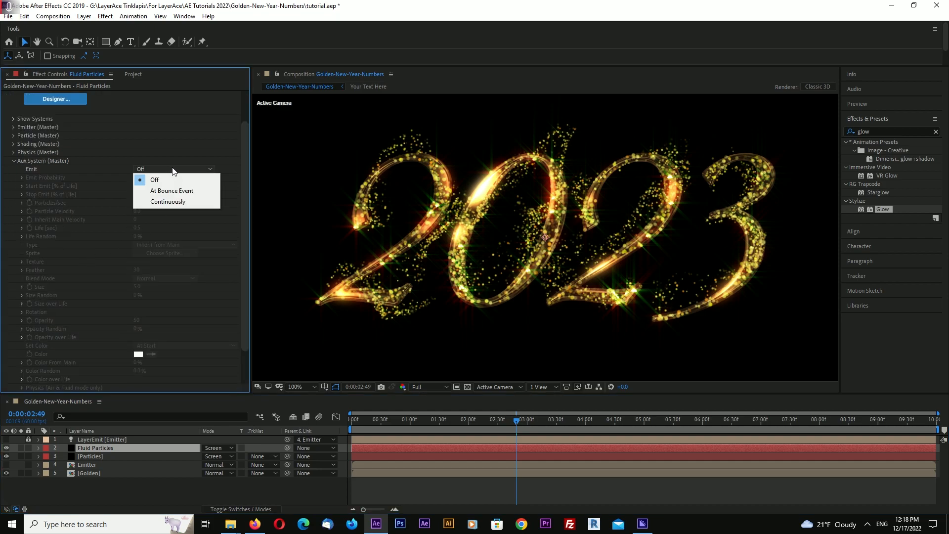
click(167, 202)
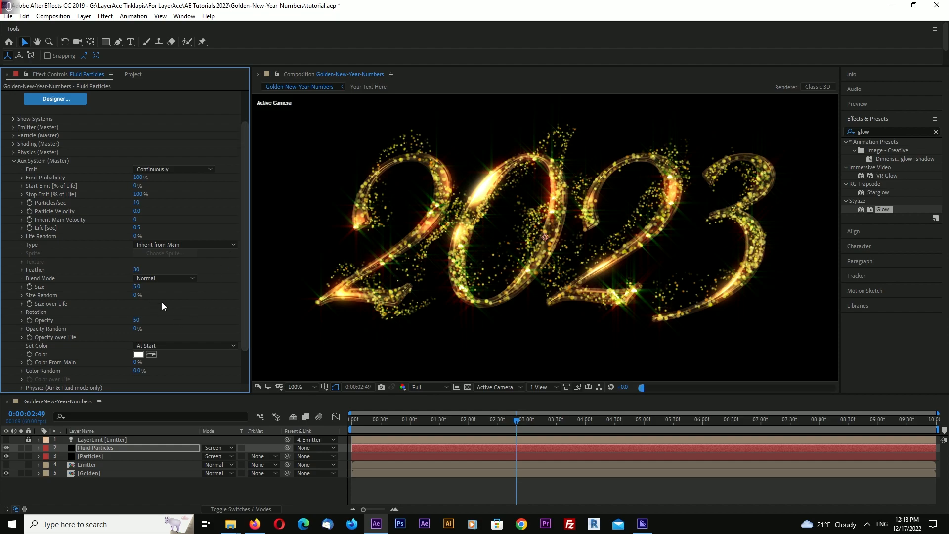
click(136, 286)
key(Return)
Step: Adjust the Size over Life and Opacity over Life curves of the Fluid Particles Aux System
click(21, 304)
click(165, 331)
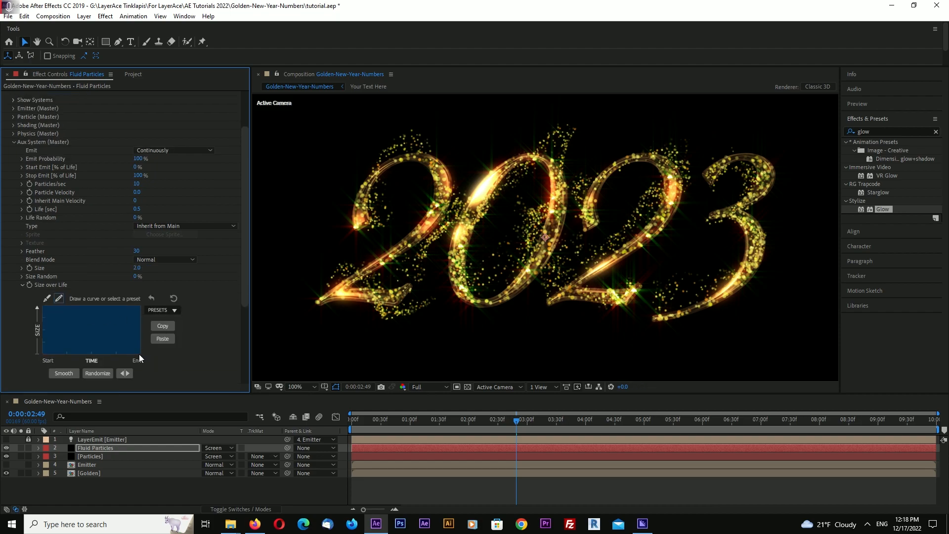
click(22, 285)
click(23, 319)
click(167, 333)
click(23, 285)
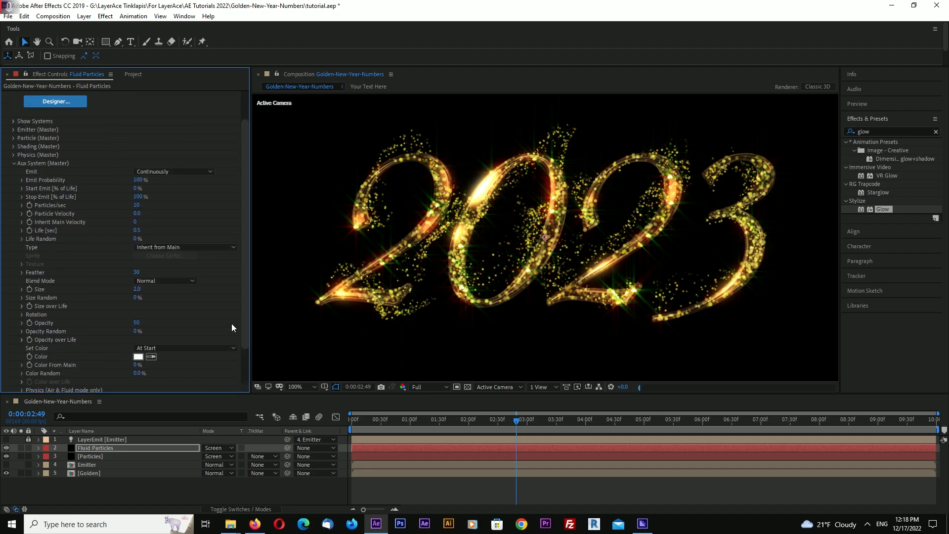
Step: Try an aux Particles/sec of 500, settle on 50, and set the aux Opacity to 10
click(137, 204)
text(500)
key(Return)
click(139, 206)
text(50)
key(Return)
click(137, 323)
text(10)
key(Return)
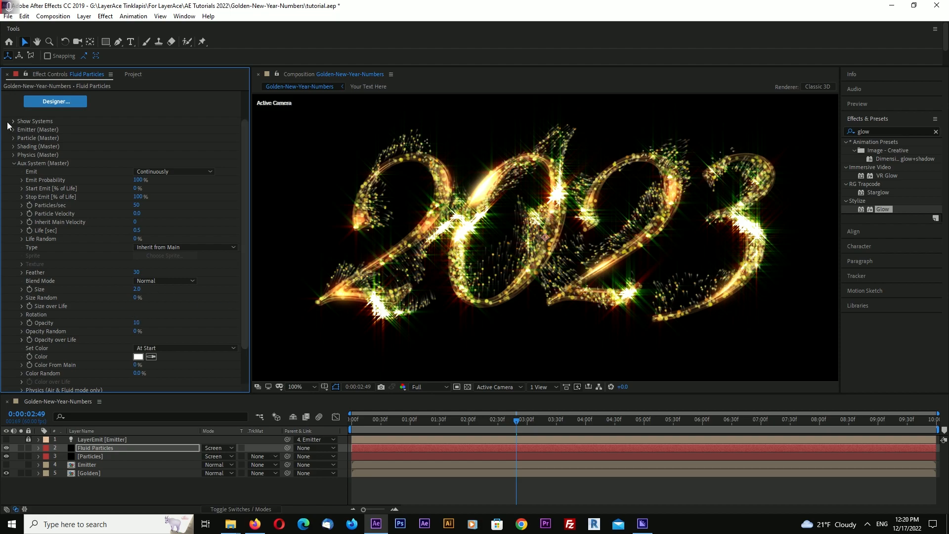
Step: Lower the Starglow Boost Light on Fluid Particles, trying 20 and settling on 10
click(13, 163)
click(6, 98)
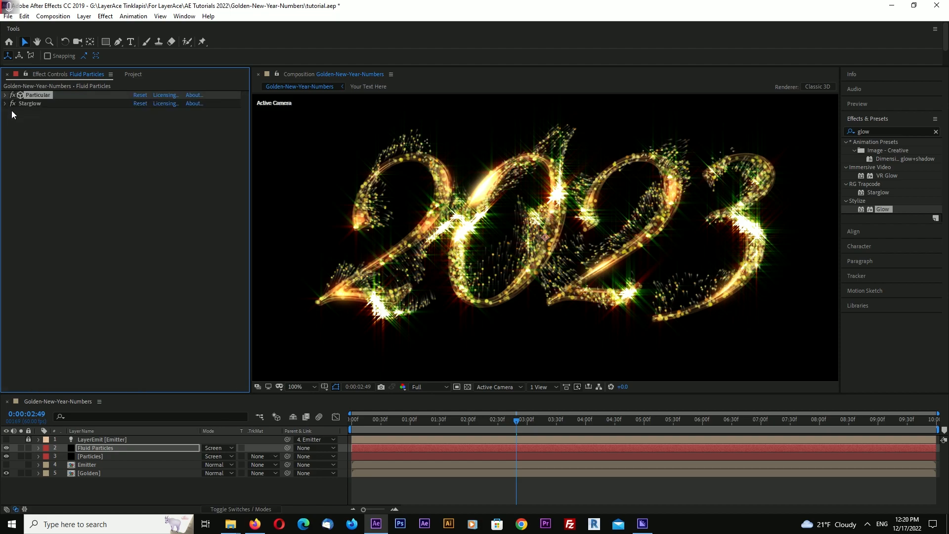
click(5, 103)
click(140, 180)
text(20)
key(Return)
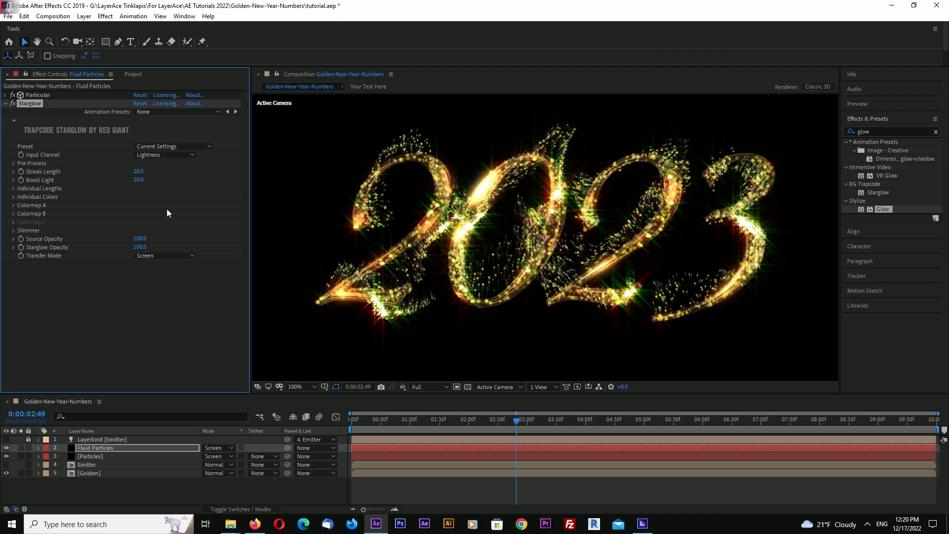
click(139, 180)
text(10)
key(Return)
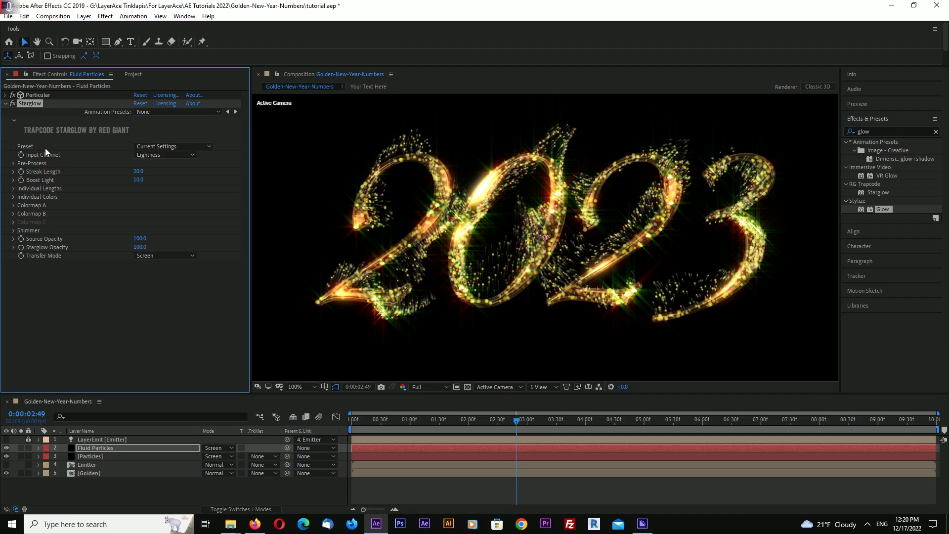
Step: Set the Aux System's Color From Main to 100% and check the numbers at 50% and 100% magnification
click(5, 95)
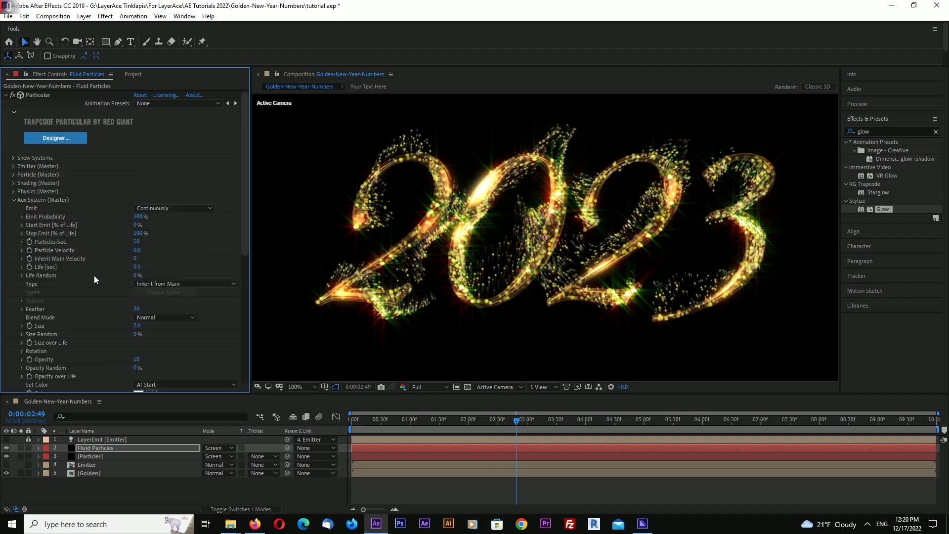
scroll(94, 275, down, 3)
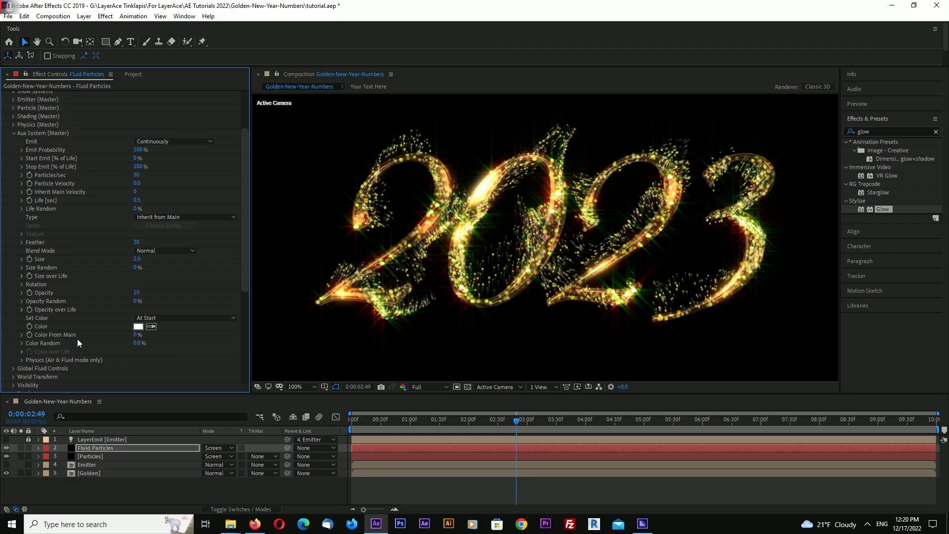
click(136, 334)
text(100)
key(Return)
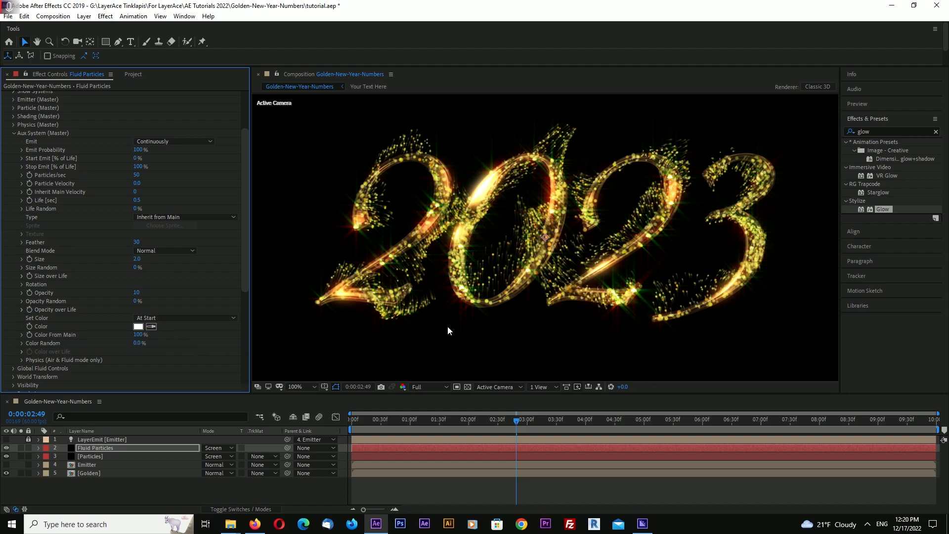
scroll(448, 330, down, 1)
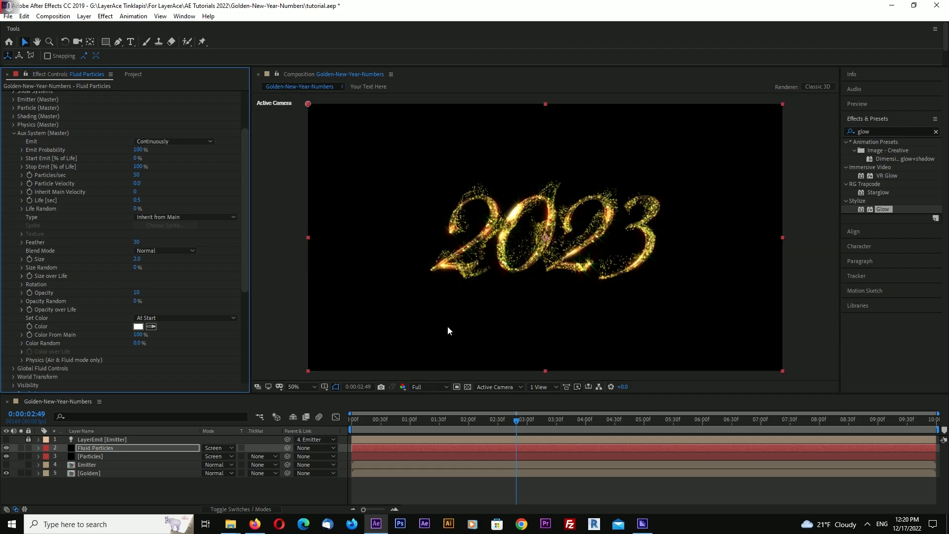
scroll(448, 331, up, 1)
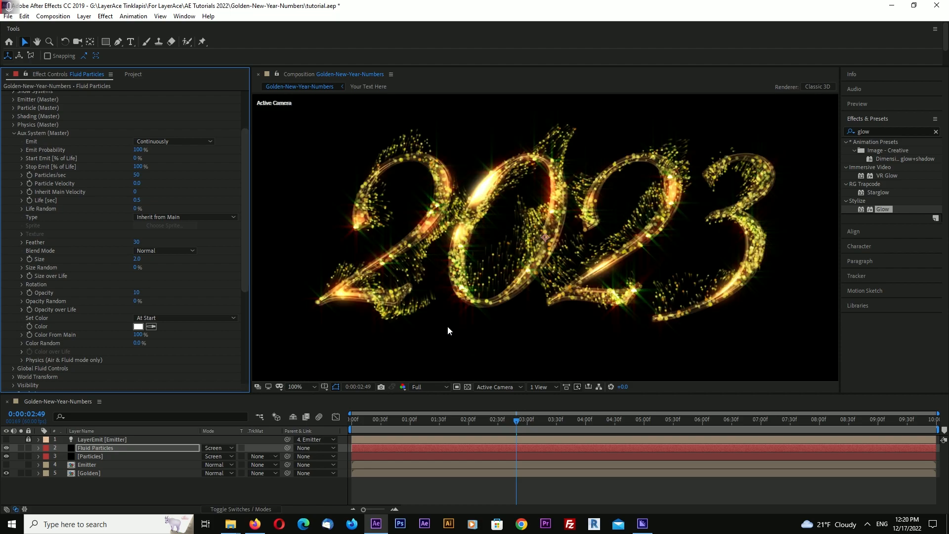